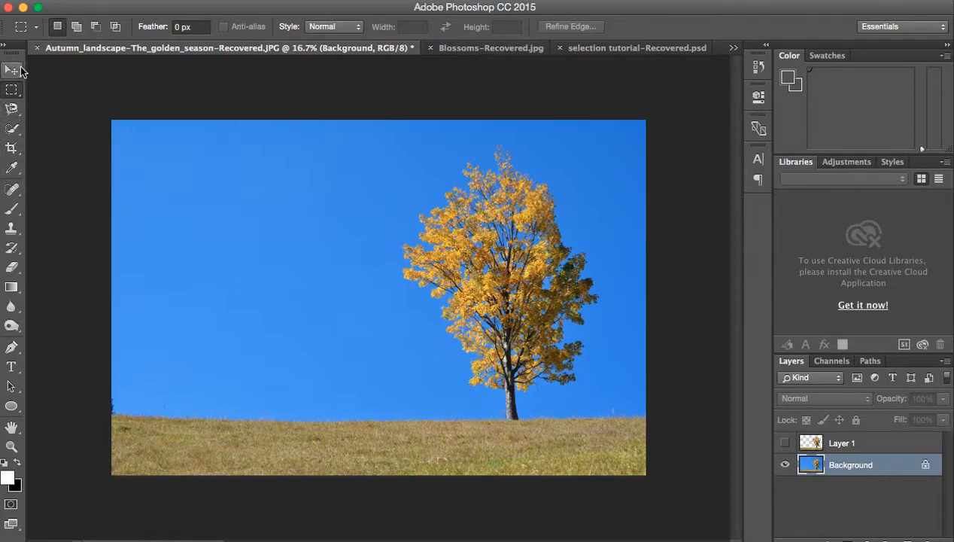
Step: Examine the tool variants in the marquee, lasso and quick selection groups
left_click(12, 71)
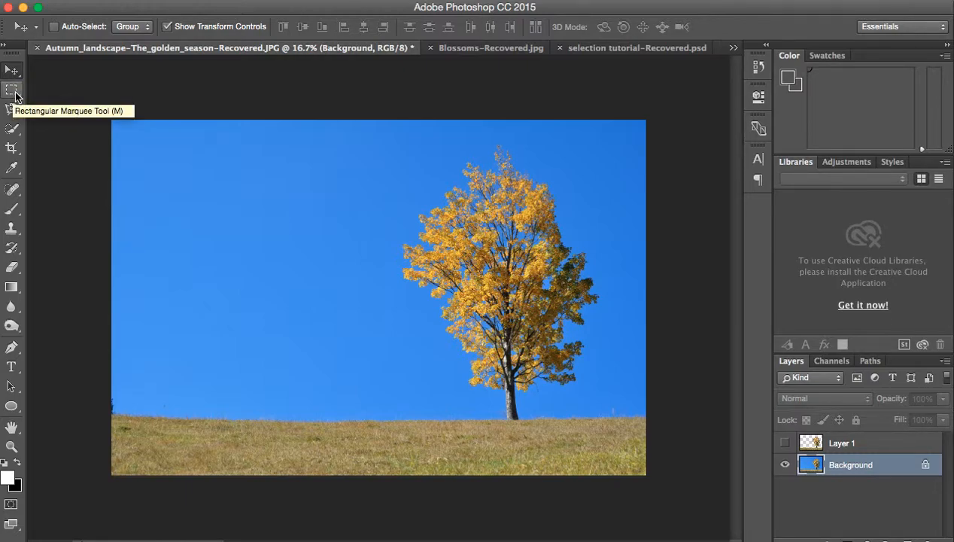
left_click(16, 96)
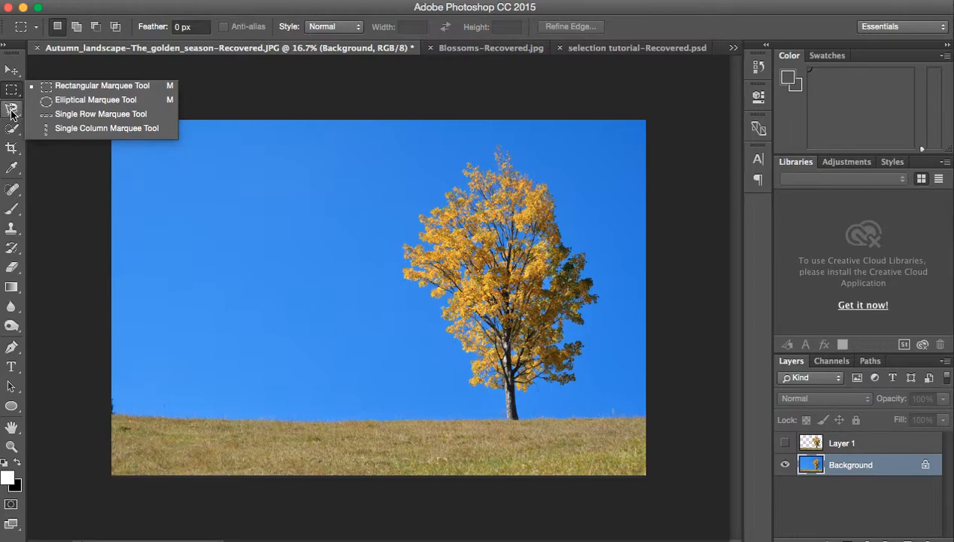
left_click(12, 113)
left_click(12, 113)
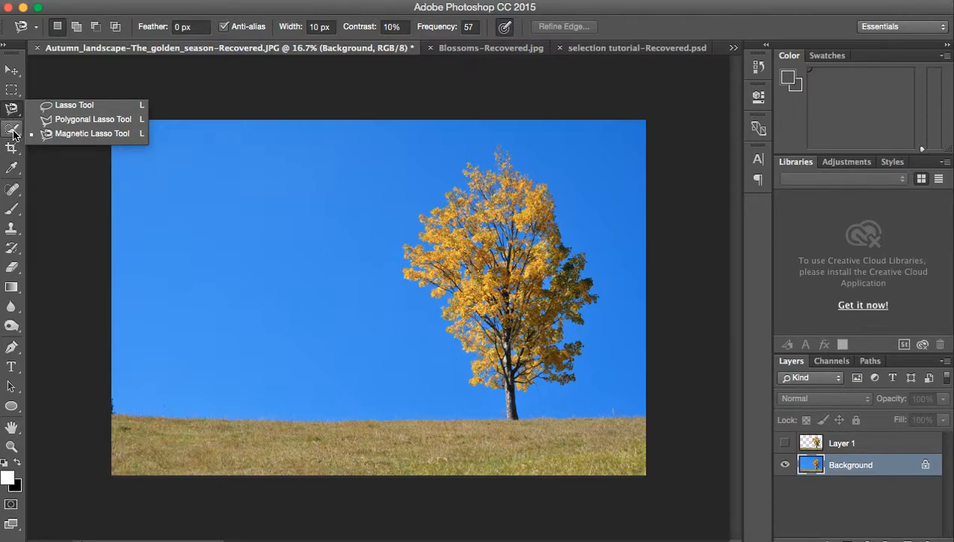
left_click(13, 132)
left_click(13, 132)
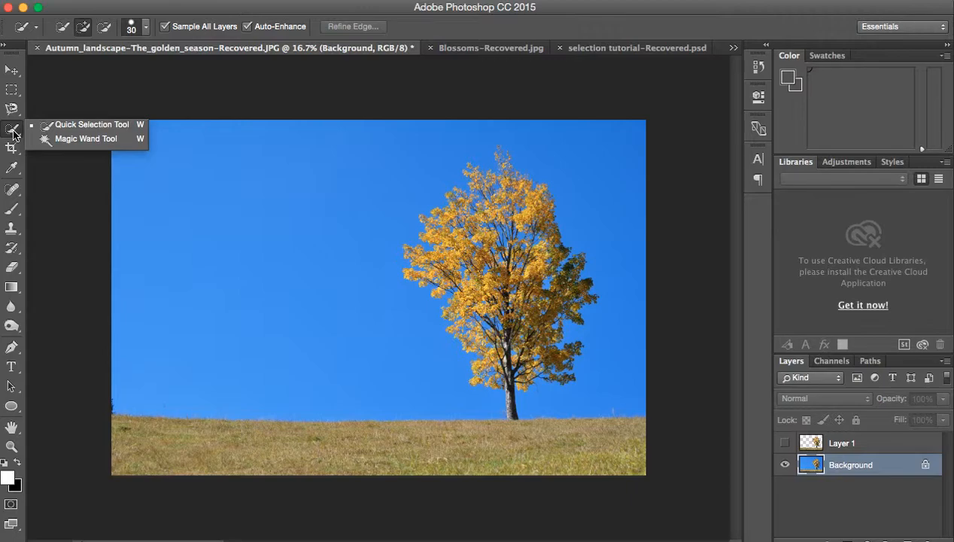
Step: Select the entire image with the Rectangular Marquee tool active and clear the selection
left_click(11, 70)
left_click(12, 90)
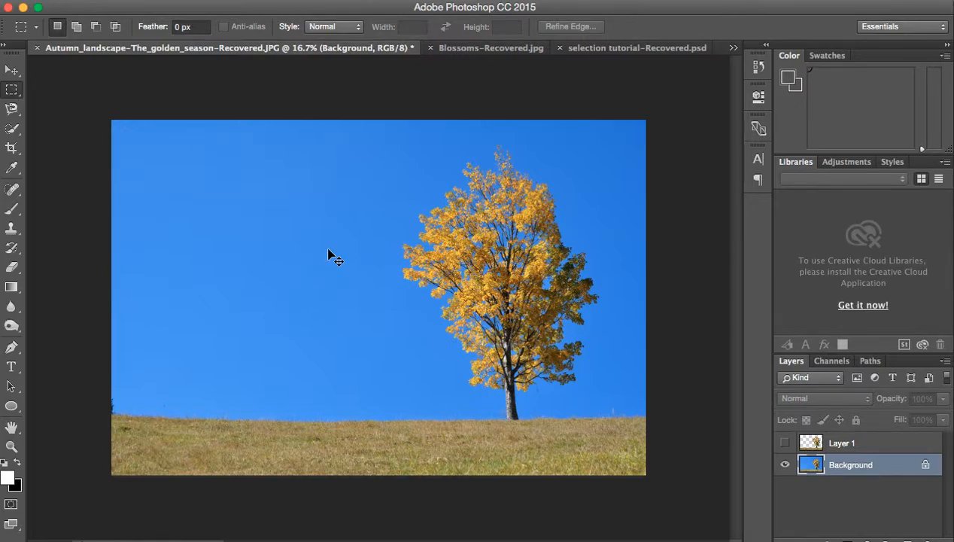
key("super+a")
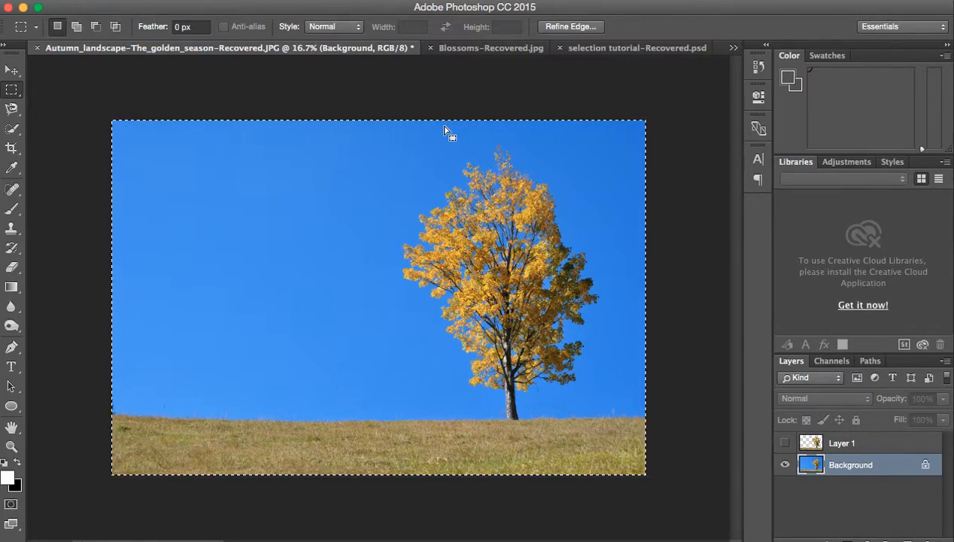
left_click(412, 155)
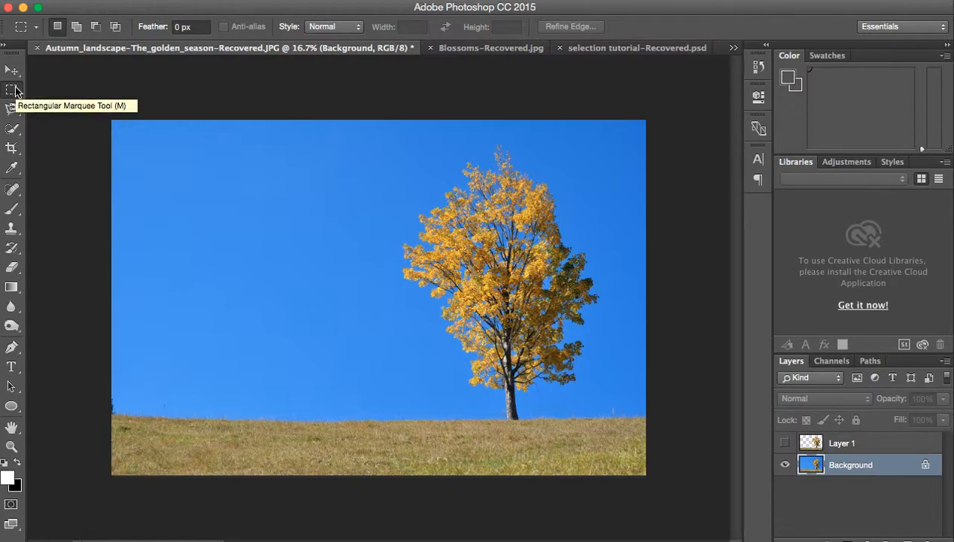
Step: In New selection mode, draw a rectangular marquee in the sky and replace it with another one nearer the tree
left_click(37, 28)
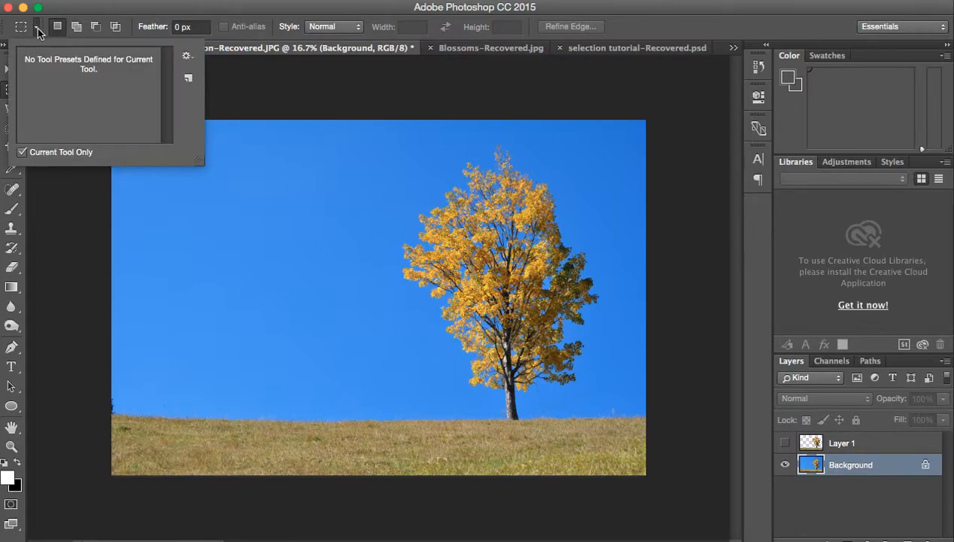
left_click(59, 30)
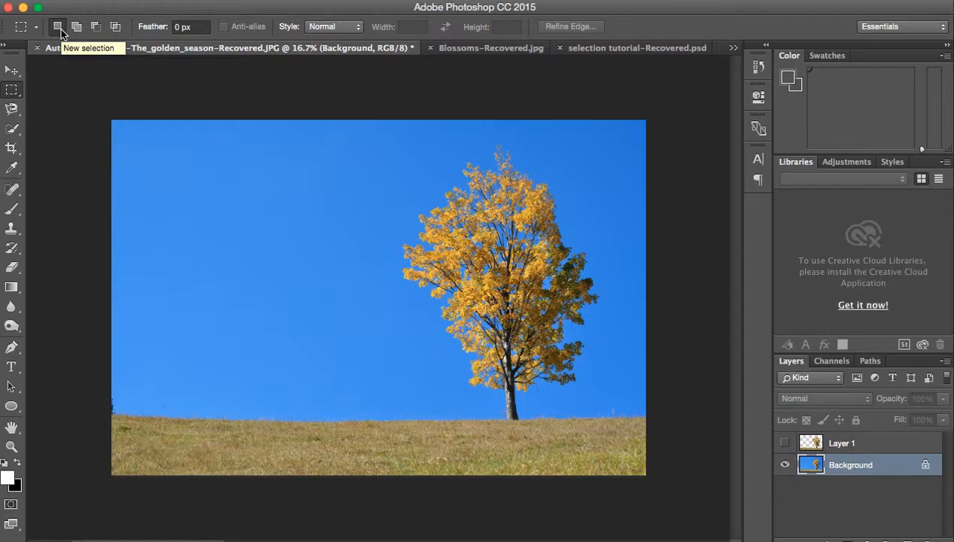
left_click_drag(132, 132, 234, 226)
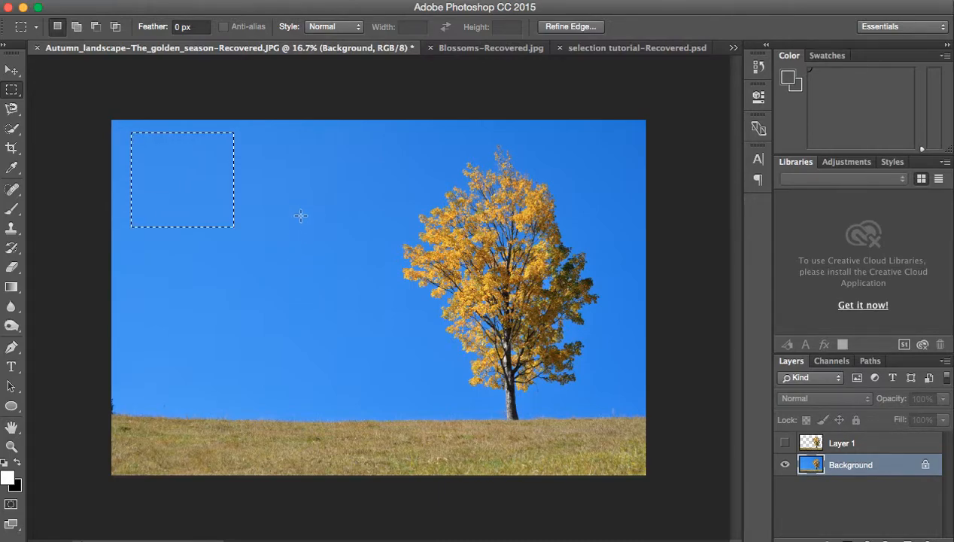
left_click_drag(272, 167, 364, 274)
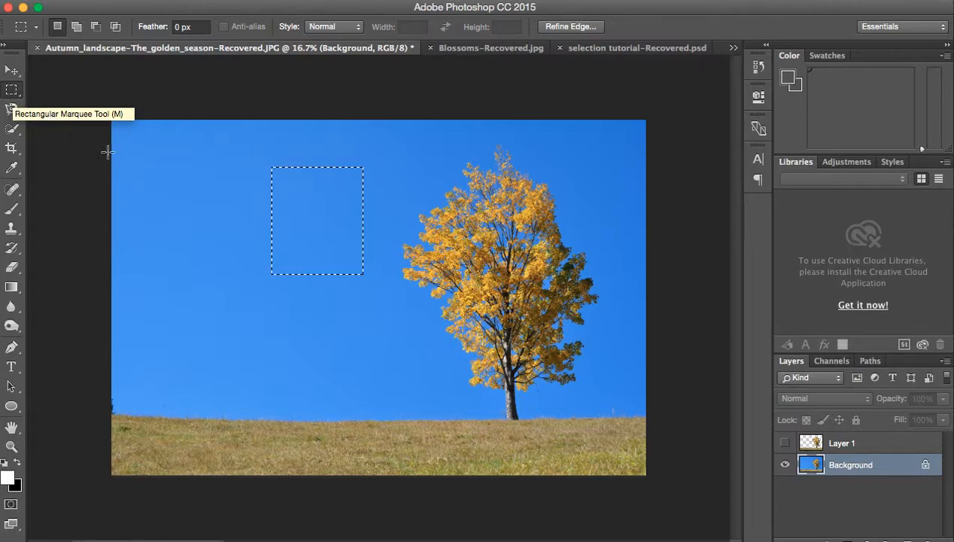
Step: Add a larger overlapping rectangle to the existing rectangular selection in the sky and deselect everything
key("shift")
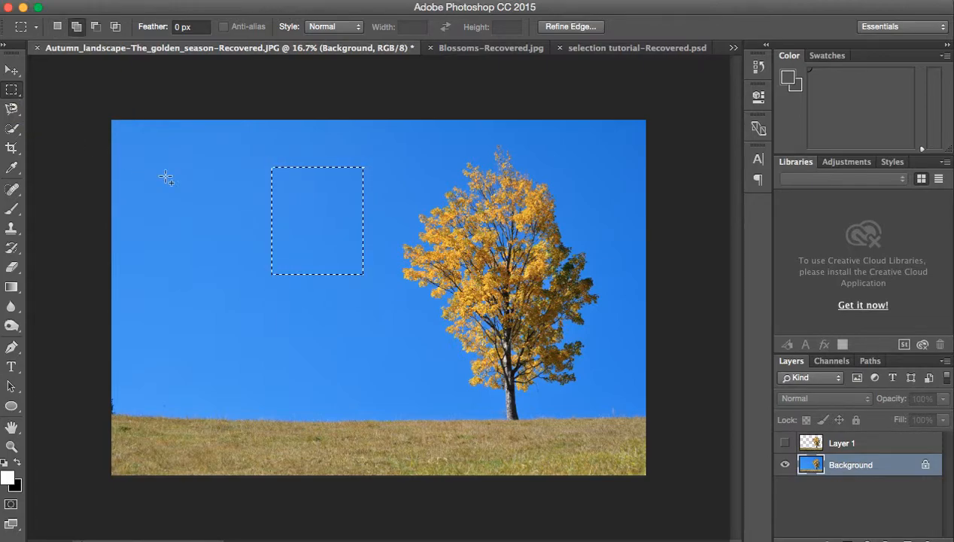
left_click_drag(165, 176, 284, 323)
left_click(347, 303)
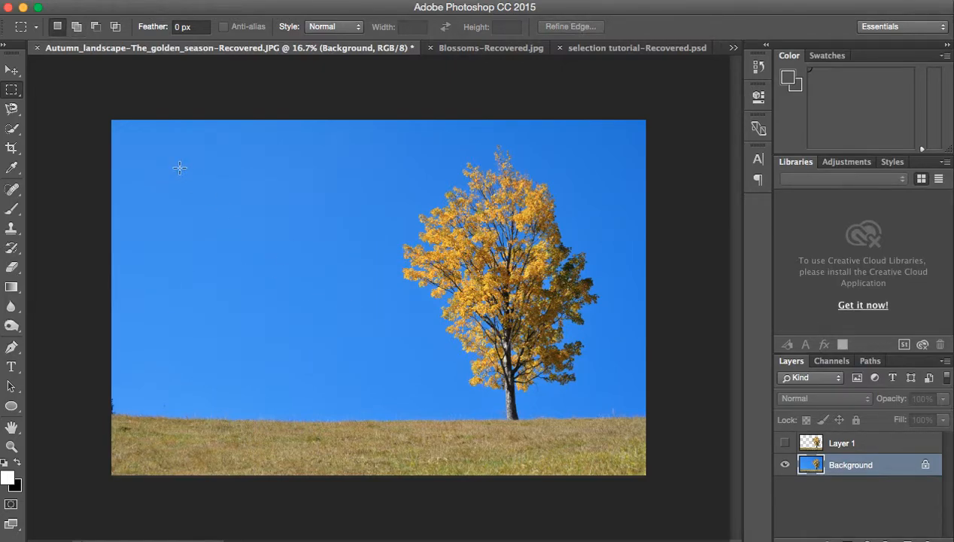
Step: Switch to the Elliptical Marquee tool, draw a large round selection in the sky and deselect it
left_click(12, 90)
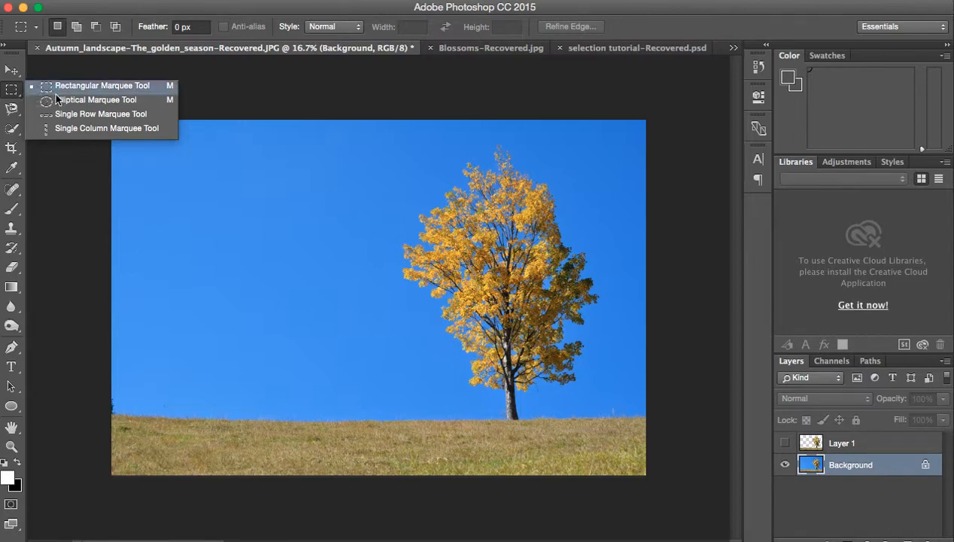
left_click(42, 85)
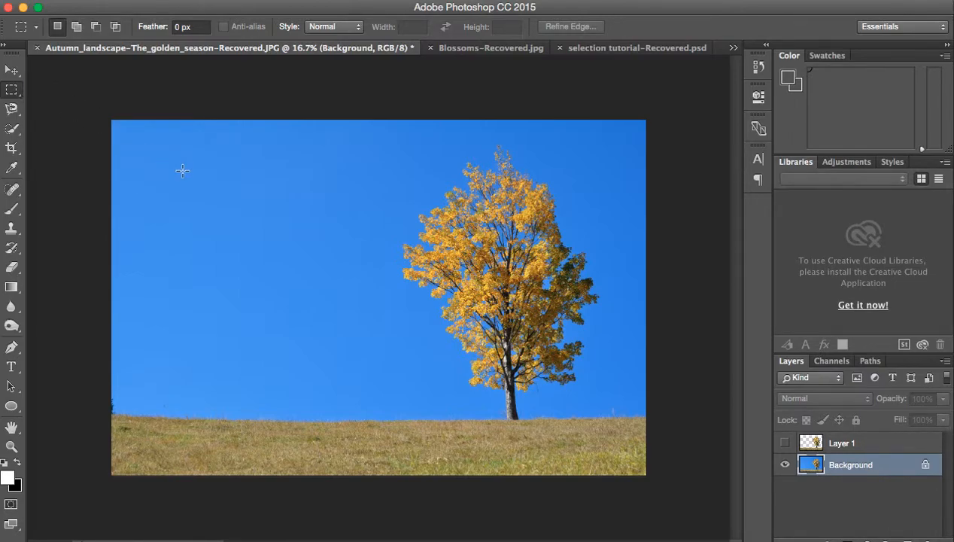
left_click(12, 90)
left_click(45, 99)
left_click_drag(155, 159, 390, 379)
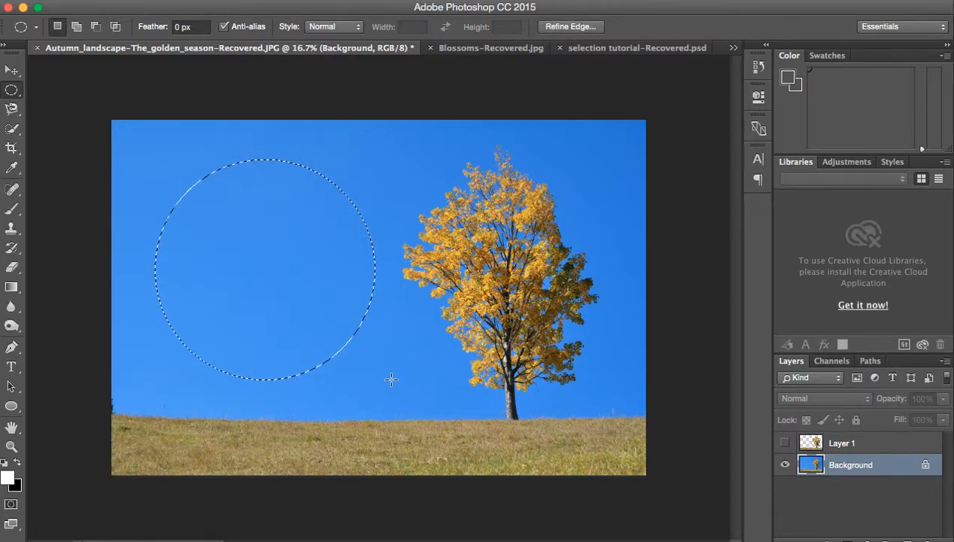
left_click(378, 182)
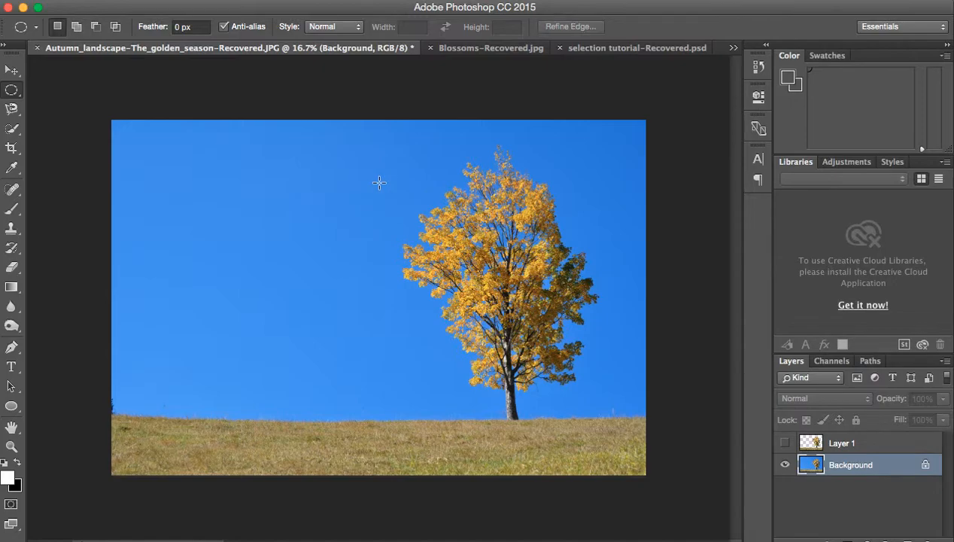
Step: In Add to selection mode, draw four separate elliptical selections of different sizes across the sky
left_click(78, 33)
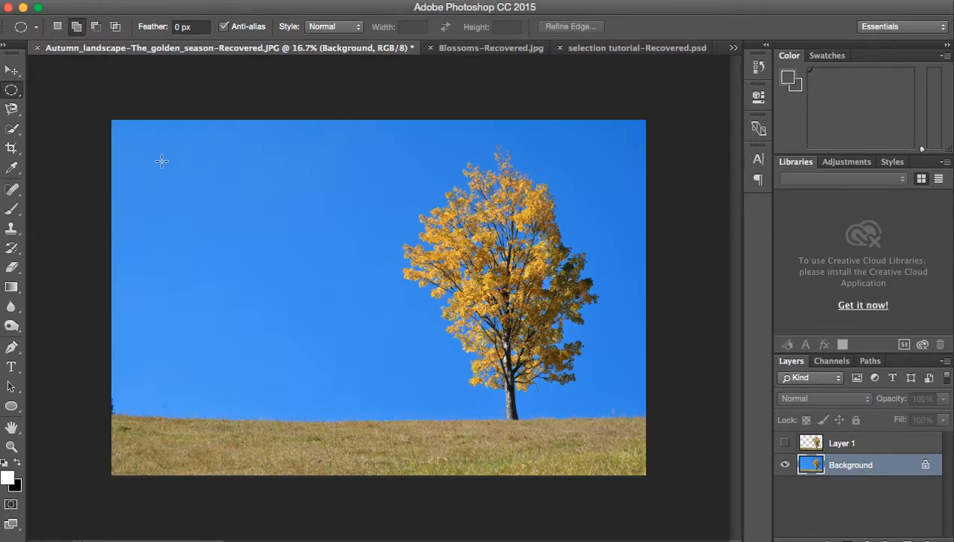
left_click_drag(149, 153, 275, 272)
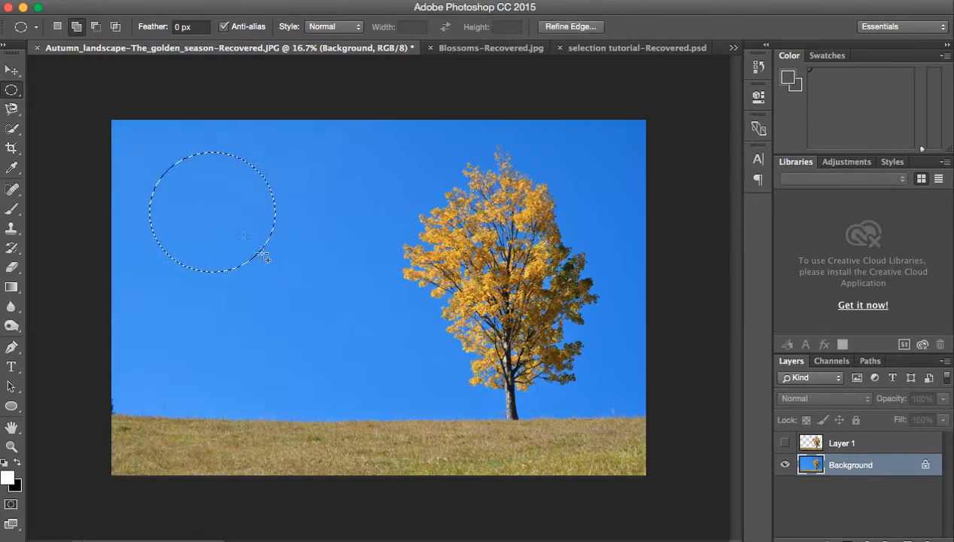
left_click_drag(370, 166, 405, 192)
left_click_drag(335, 352, 476, 398)
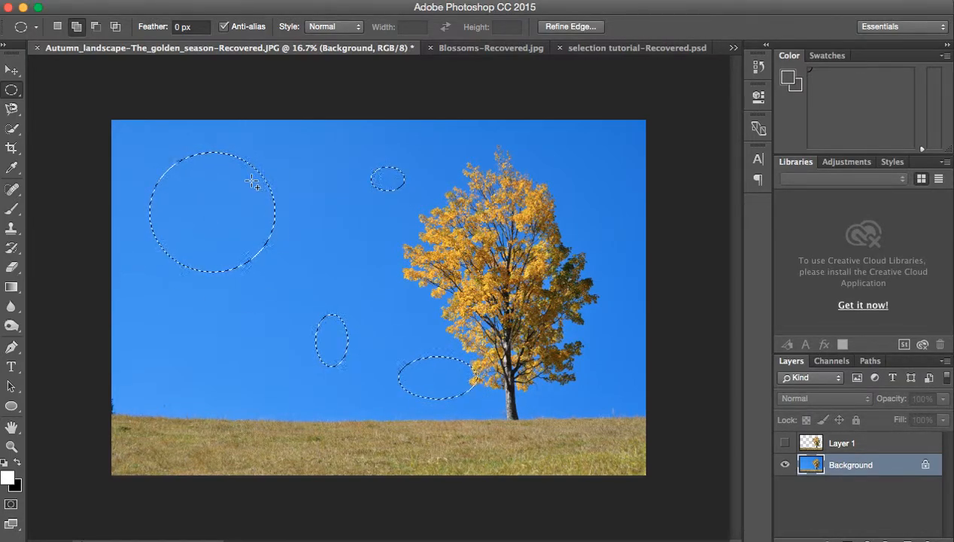
Step: Return to New selection mode and replace the four ellipses with one tall ellipse in the sky
left_click(57, 28)
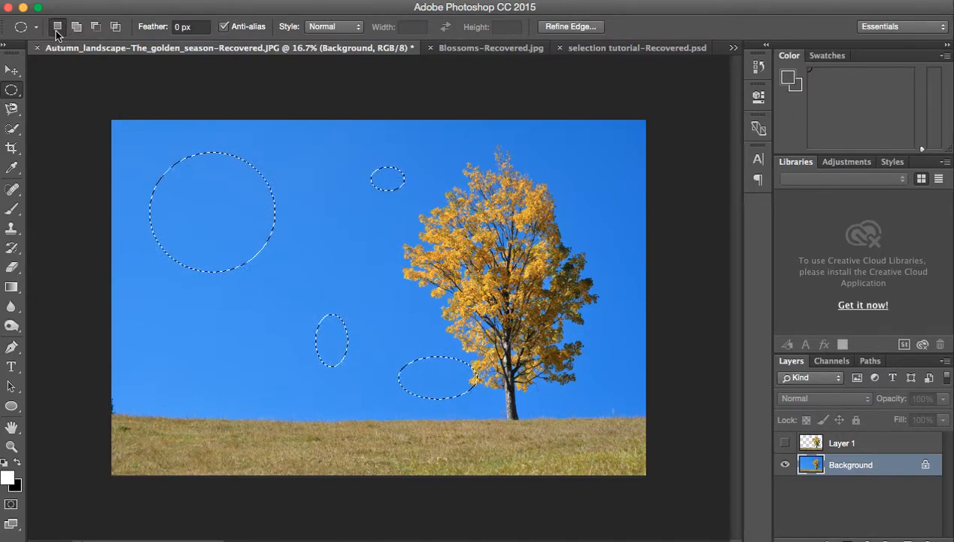
left_click(294, 160)
left_click_drag(282, 147, 383, 290)
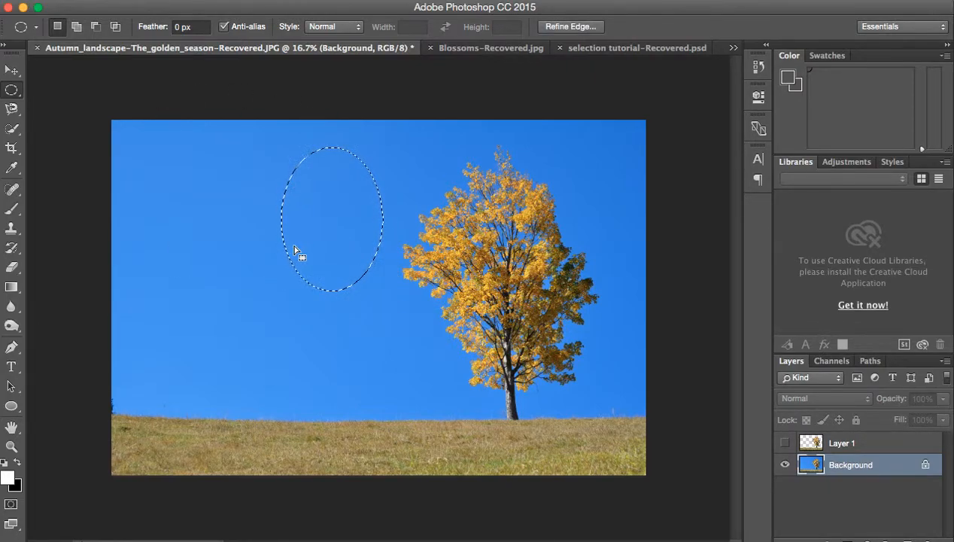
Step: Add two overlapping ellipses to the tall ellipse to form one three-lobed selection
key("shift")
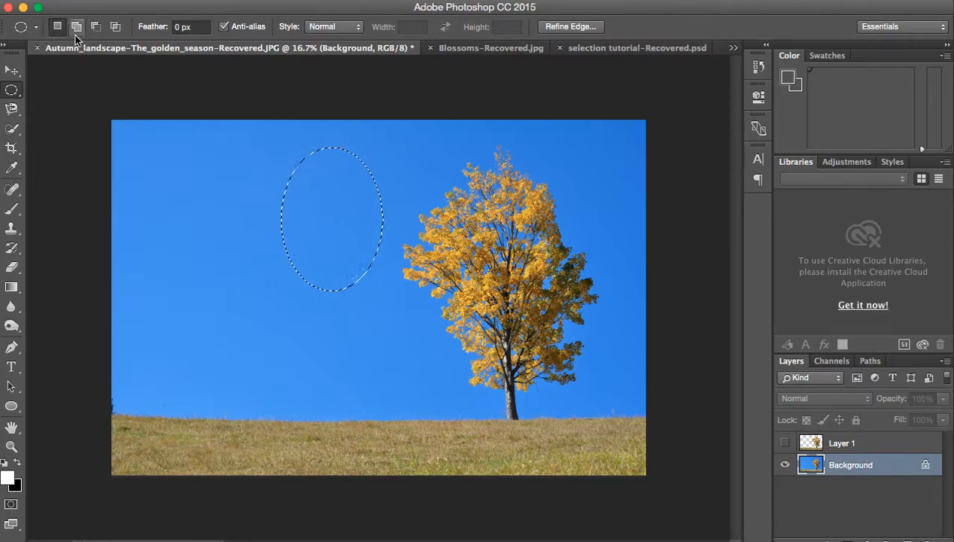
left_click(76, 28)
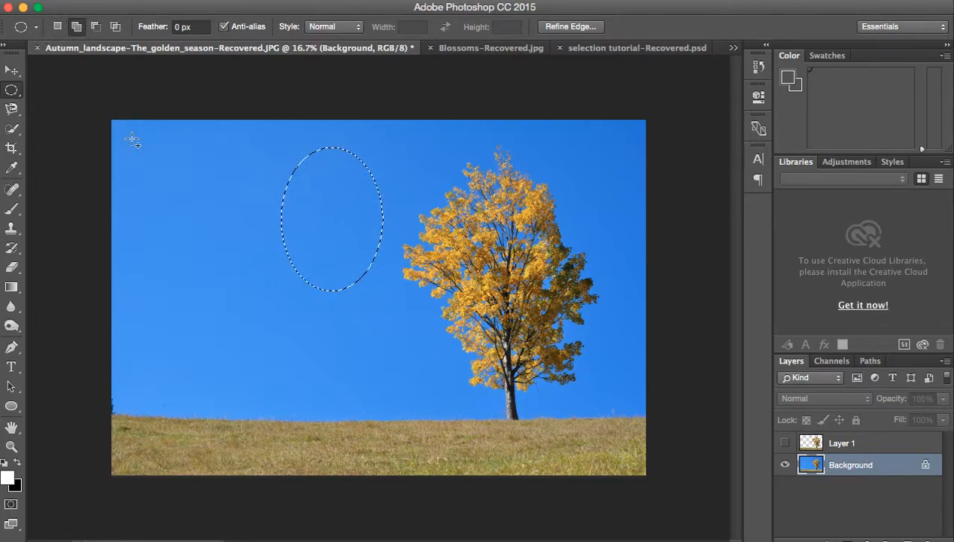
left_click_drag(196, 195, 282, 299)
left_click_drag(279, 256, 344, 341)
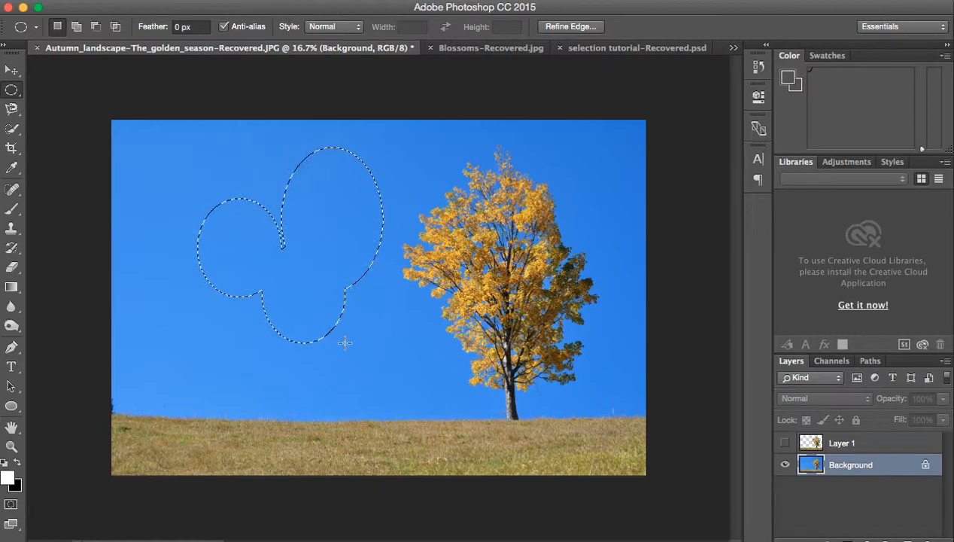
Step: Subtract an elliptical notch from the right side of the three-lobed selection and a small ellipse inside its left lobe
left_click(96, 33)
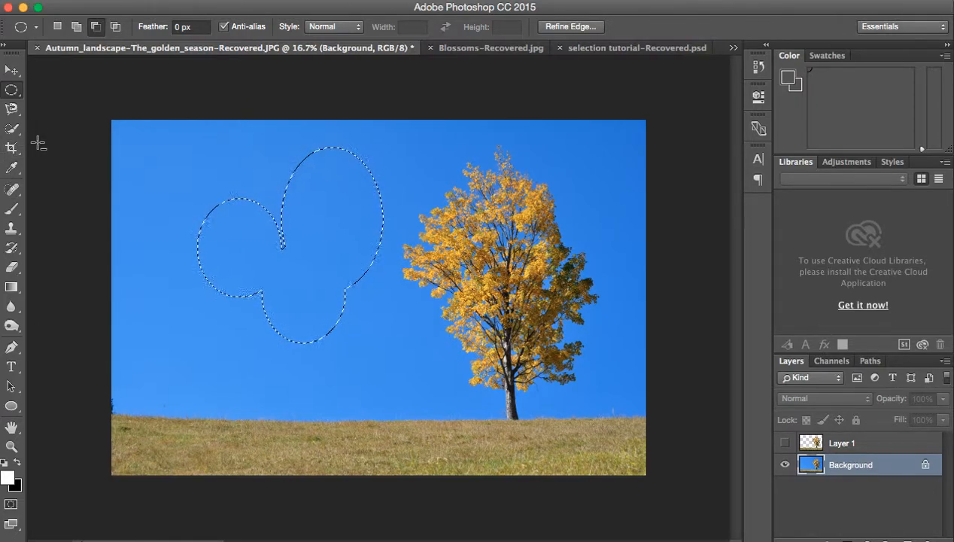
left_click(95, 34)
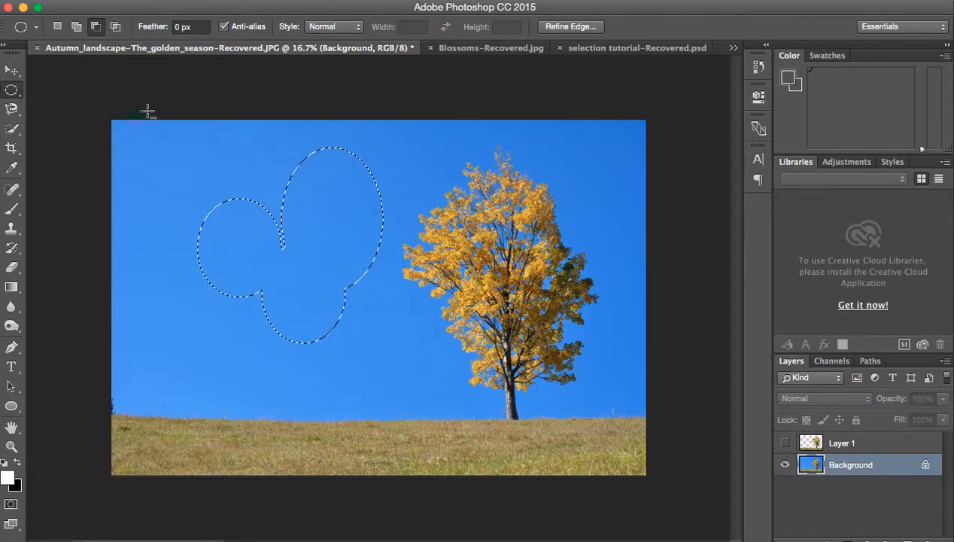
left_click_drag(329, 232, 385, 304)
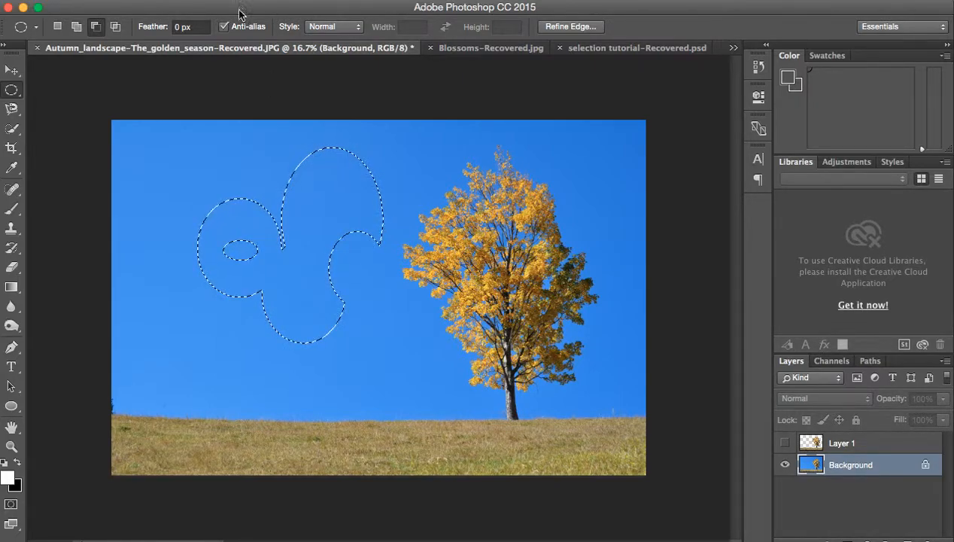
Step: Try a Hue/Saturation adjustment with Hue +79 on the selected area and cancel it
left_click(212, 0)
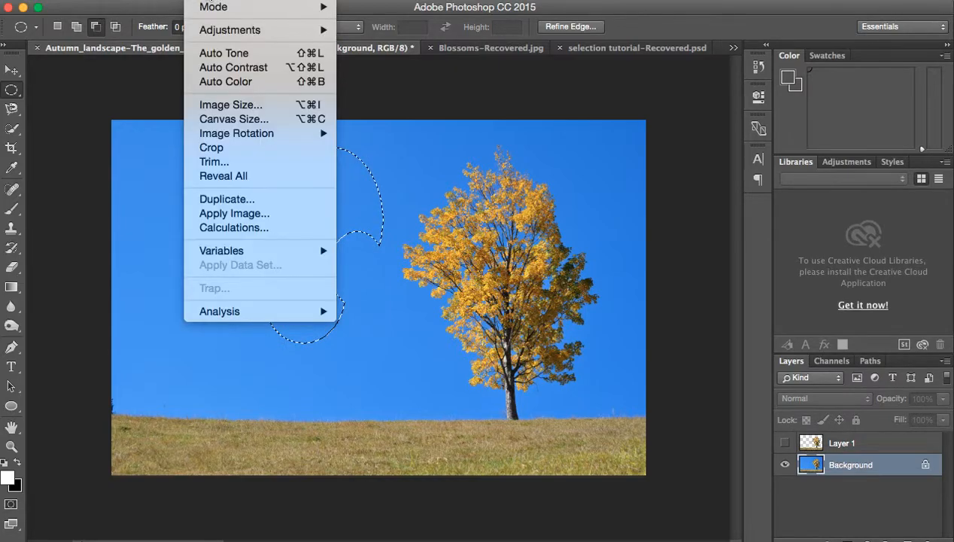
mouse_move(213, 36)
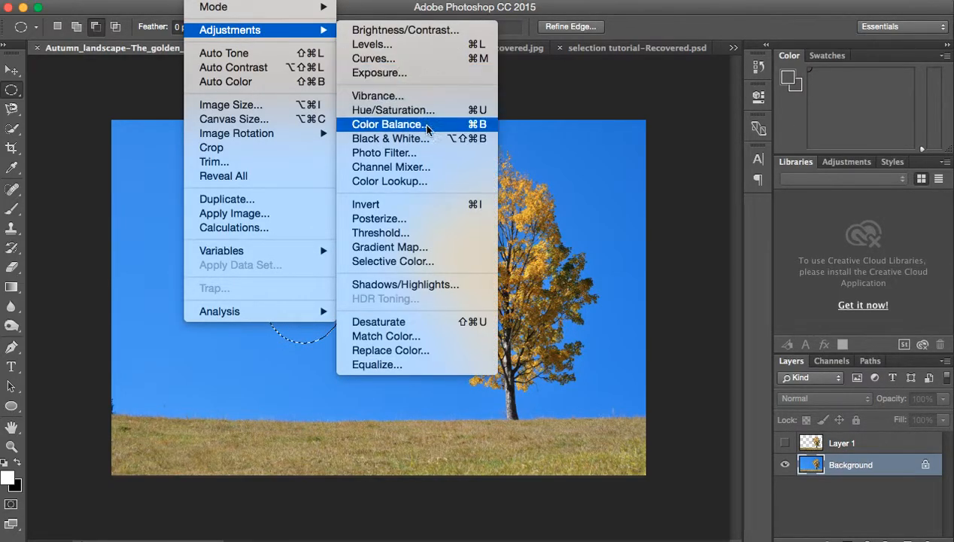
left_click(413, 117)
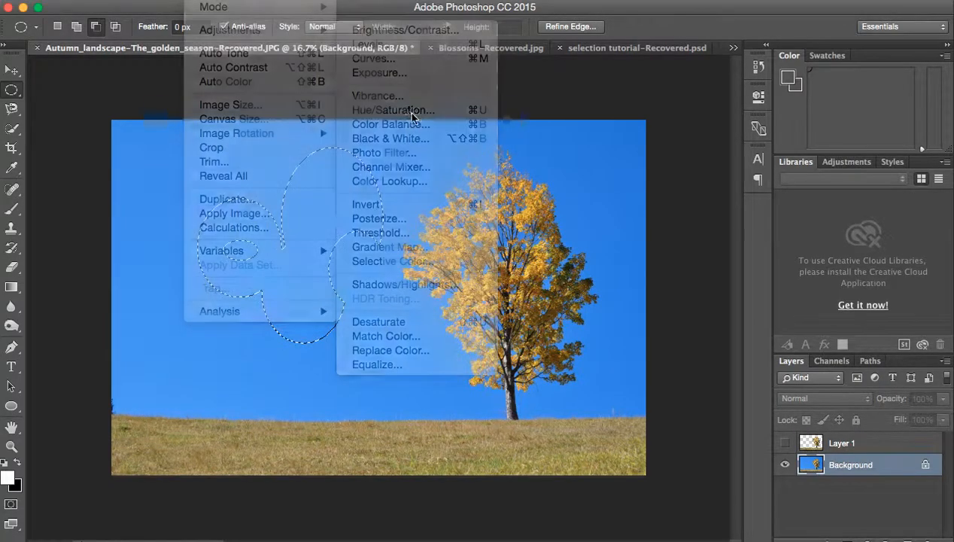
left_click(663, 221)
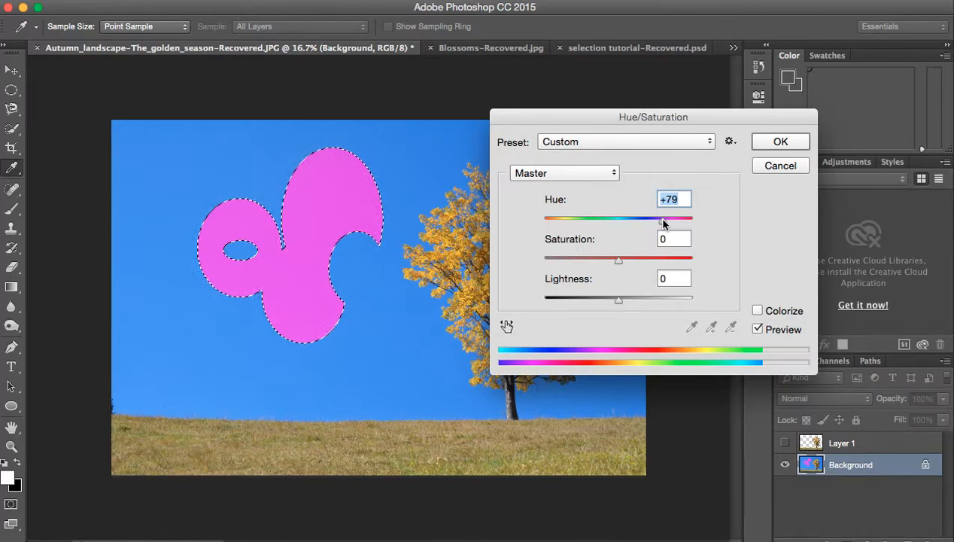
left_click(781, 166)
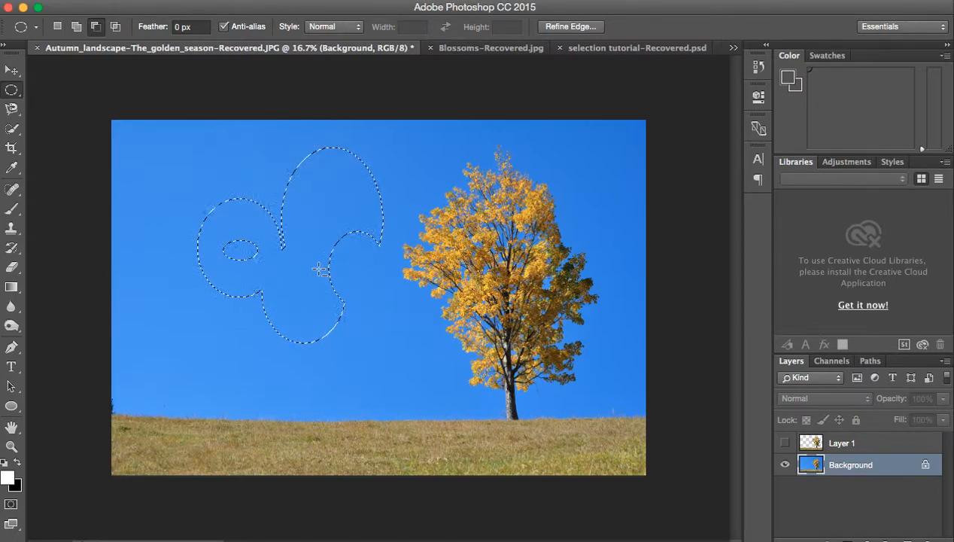
Step: In New selection mode, draw a large, nearly circular elliptical marquee in the sky with Feather set to 25 px
left_click(58, 27)
mouse_move(177, 162)
left_mouse_down()
mouse_move(302, 278)
mouse_move(188, 166)
mouse_move(190, 175)
left_mouse_up()
left_click(185, 27)
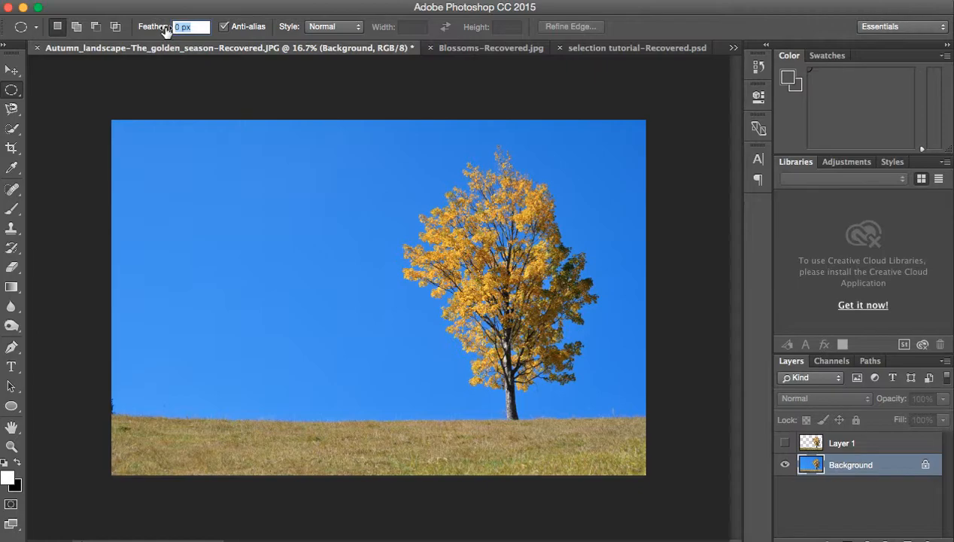
type("25")
left_click_drag(168, 153, 347, 341)
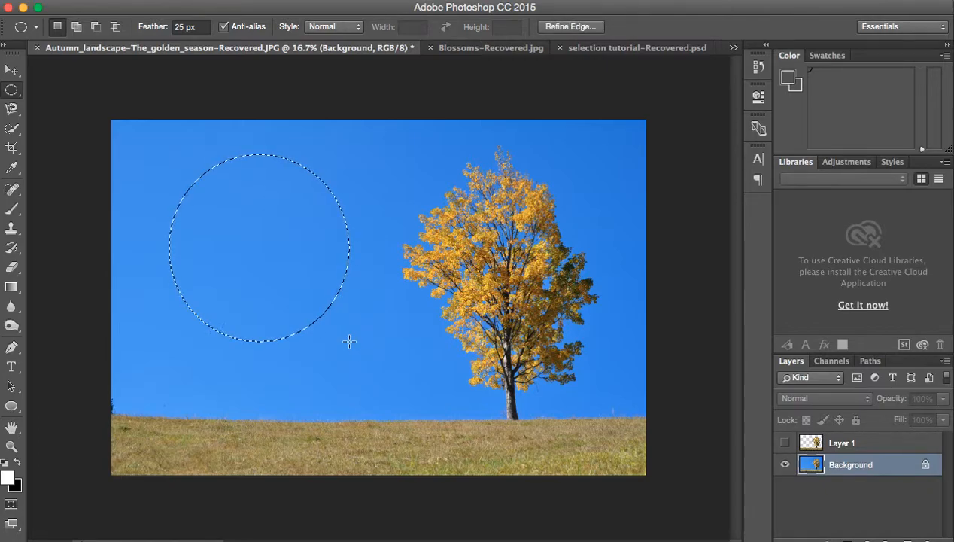
Step: Apply a Hue/Saturation adjustment with Hue +57 to the feathered circle in the sky and deselect it
left_click(215, 2)
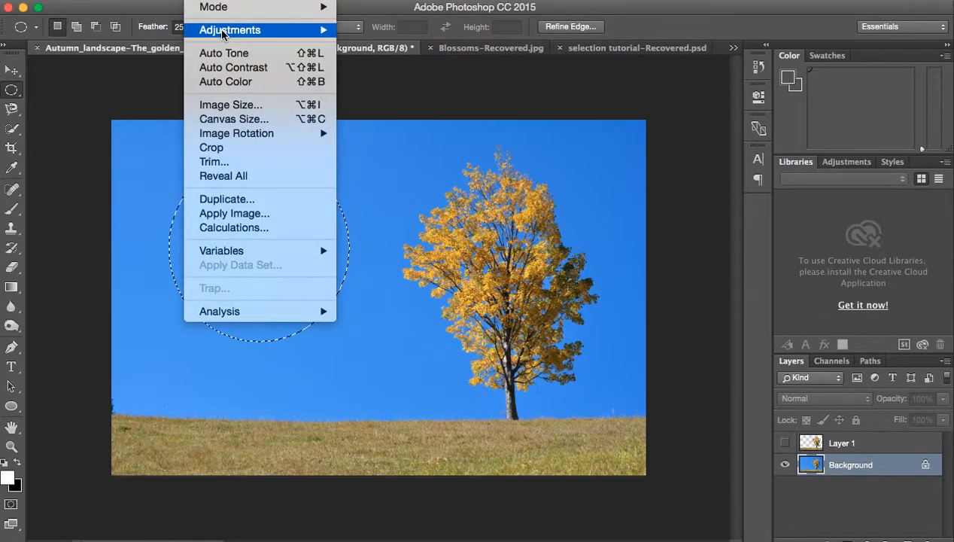
mouse_move(246, 32)
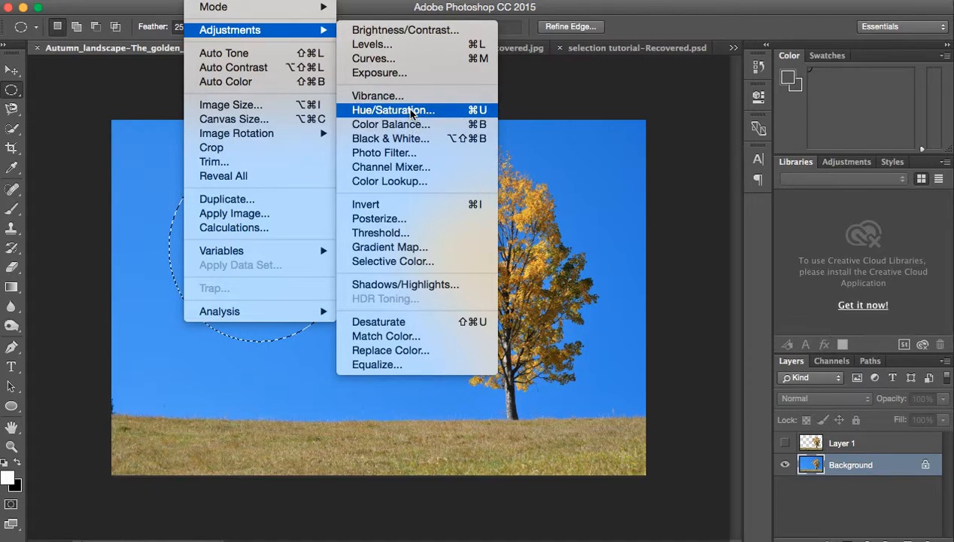
left_click(448, 110)
left_click(655, 217)
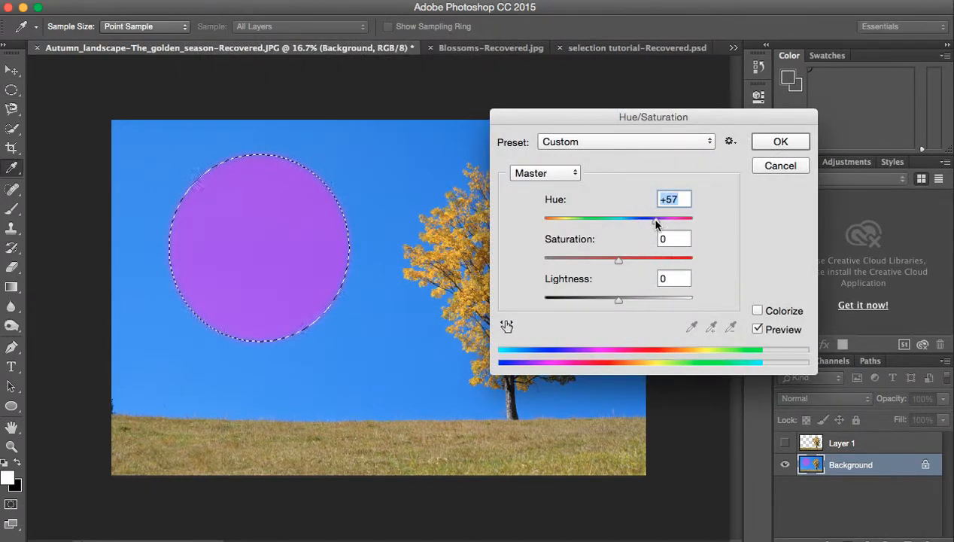
left_click(780, 141)
key("m")
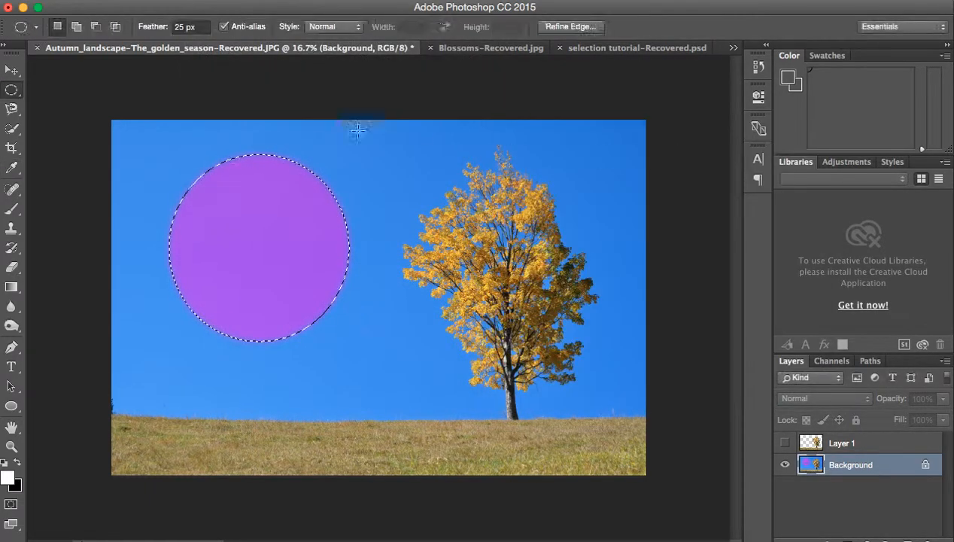
left_click(142, 149)
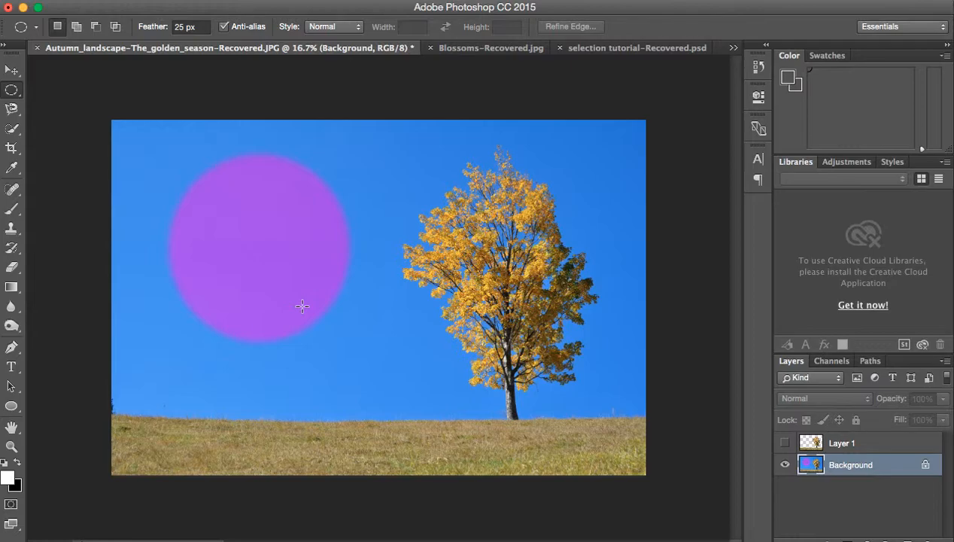
Step: Undo the deselection and the hue change on the circle, and clear the restored selection
left_click(165, 1)
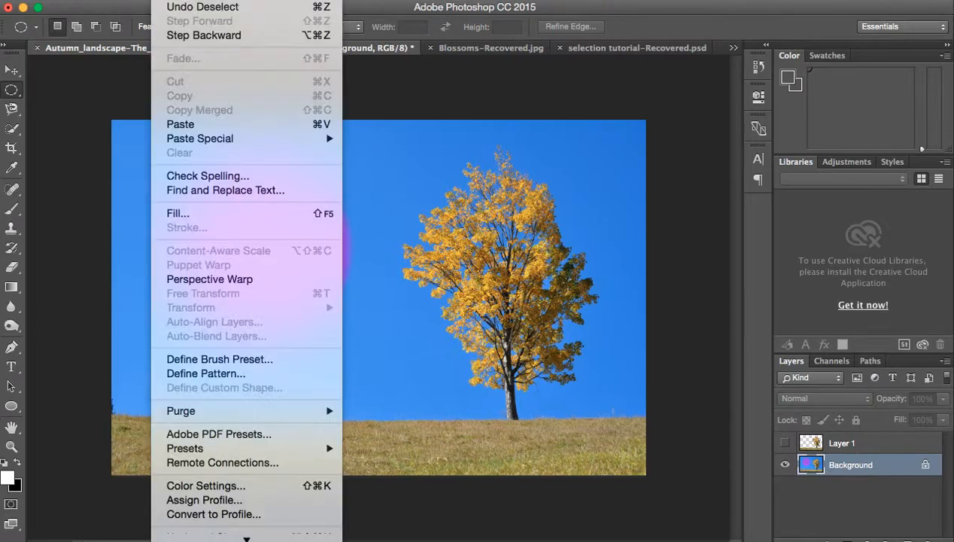
left_click(197, 8)
left_click(169, 1)
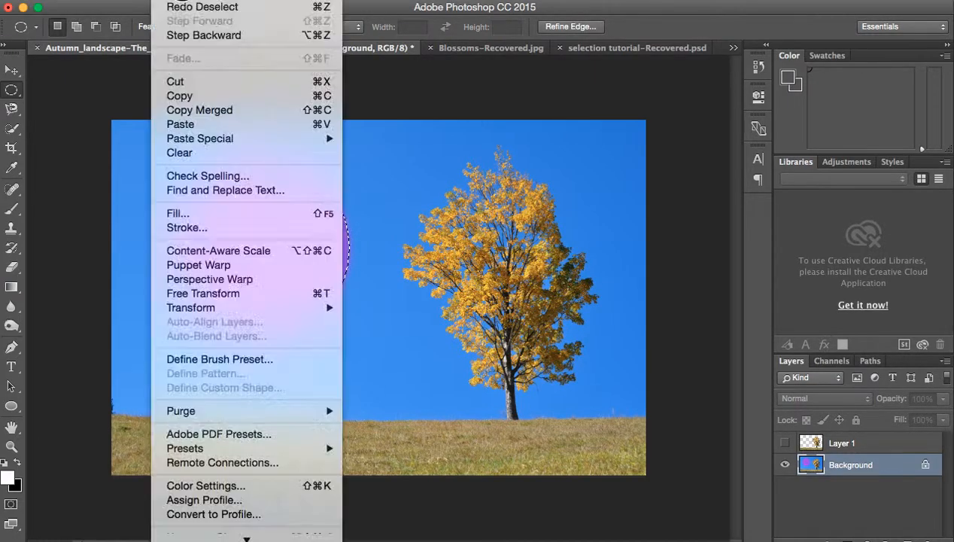
left_click(181, 35)
left_click(367, 197)
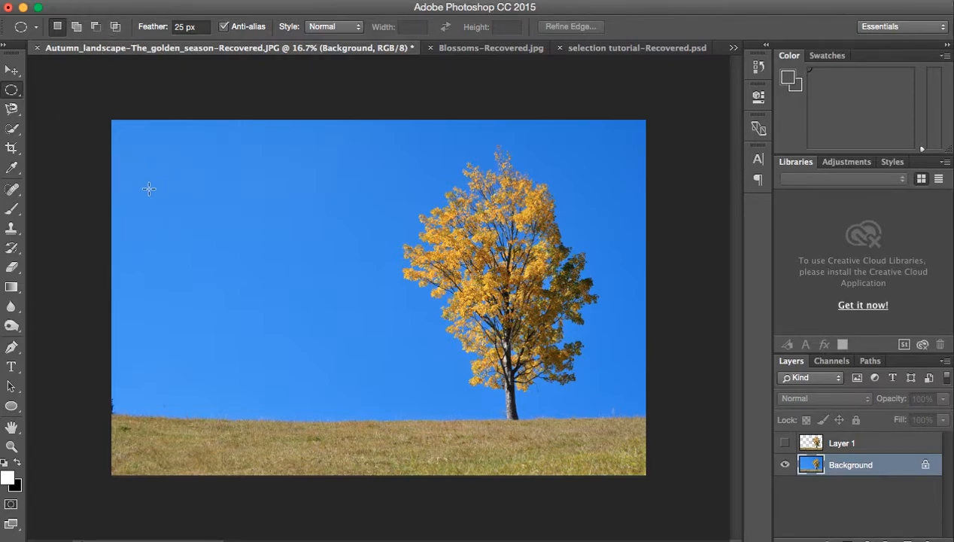
Step: In Intersect with selection mode, draw a large ellipse in the sky and overlap it with a second one to keep their lens-shaped intersection
left_click(116, 26)
left_click_drag(152, 196, 335, 362)
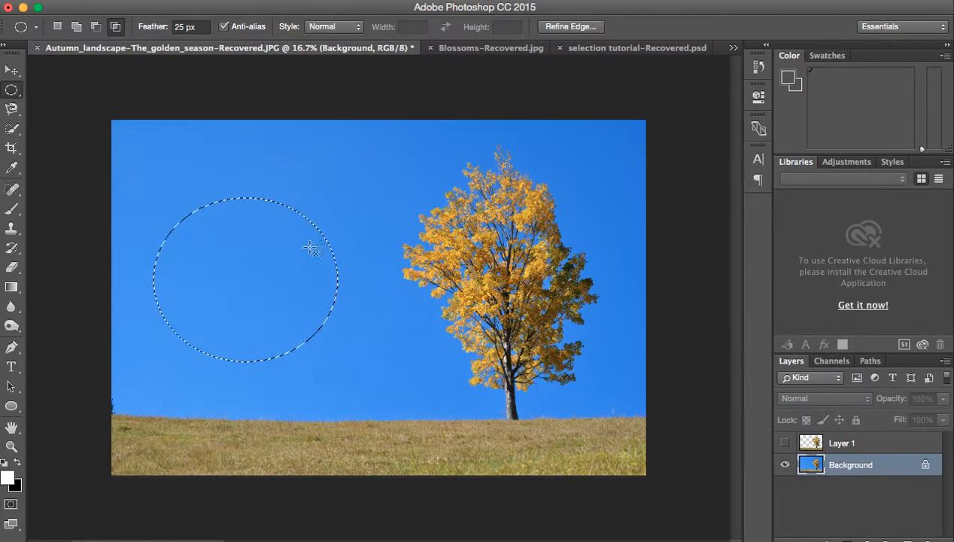
left_click_drag(438, 181, 245, 380)
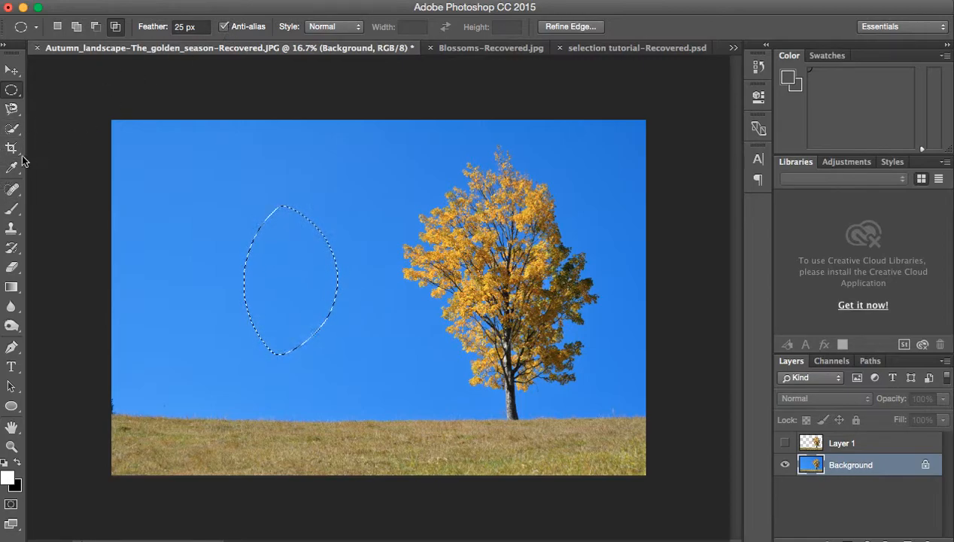
Step: Draw a small freehand Lasso selection with a notched upper edge in the sky beside the tree
left_click(12, 108)
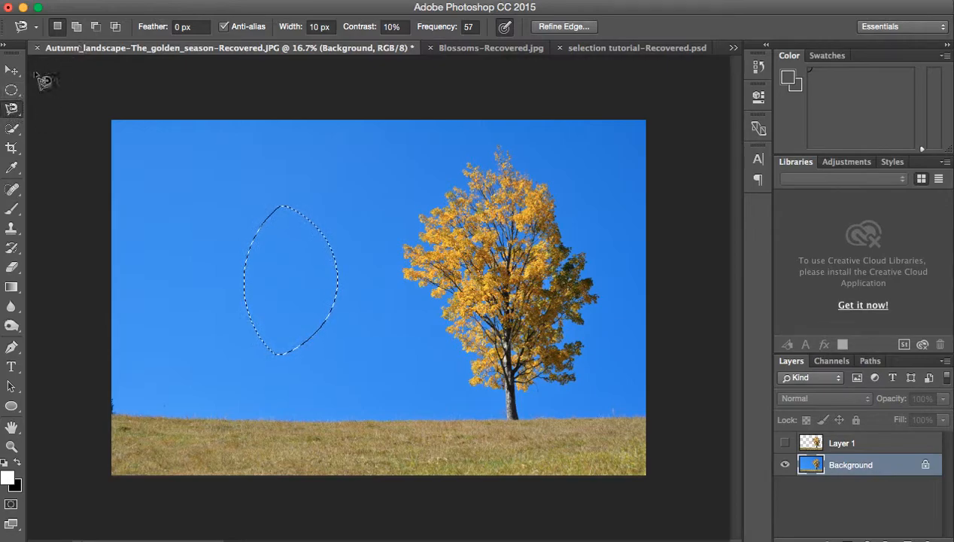
left_click_drag(12, 108, 64, 110)
left_click(481, 147)
mouse_move(481, 147)
left_mouse_down()
mouse_move(405, 184)
mouse_move(477, 422)
mouse_move(617, 329)
mouse_move(580, 213)
mouse_move(510, 142)
mouse_move(306, 223)
mouse_move(385, 366)
mouse_move(457, 429)
mouse_move(482, 426)
left_mouse_up()
mouse_move(252, 188)
left_mouse_down()
mouse_move(214, 266)
mouse_move(298, 237)
mouse_move(264, 218)
left_mouse_up()
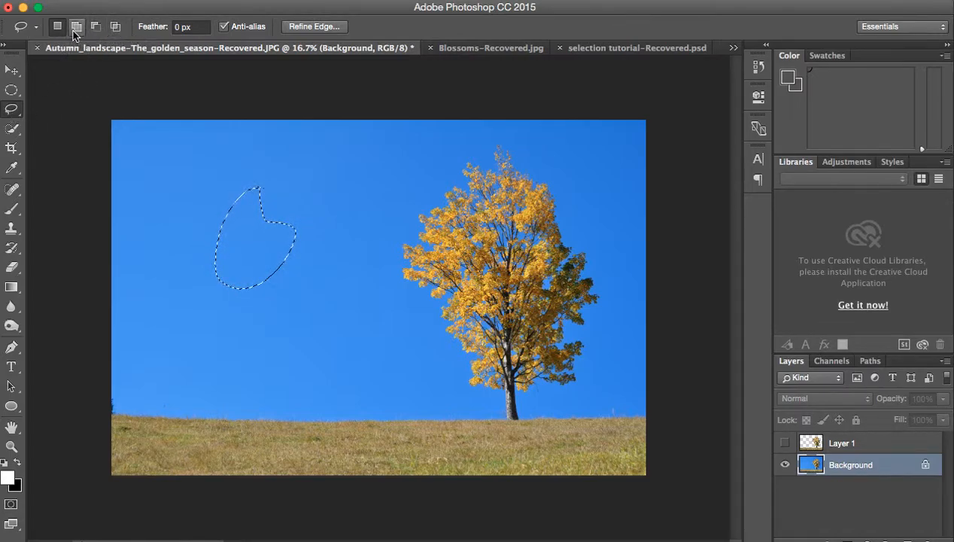
Step: Outline an irregular, straight-sided selection with a notched left side in the sky using the Polygonal Lasso tool
left_click(11, 109)
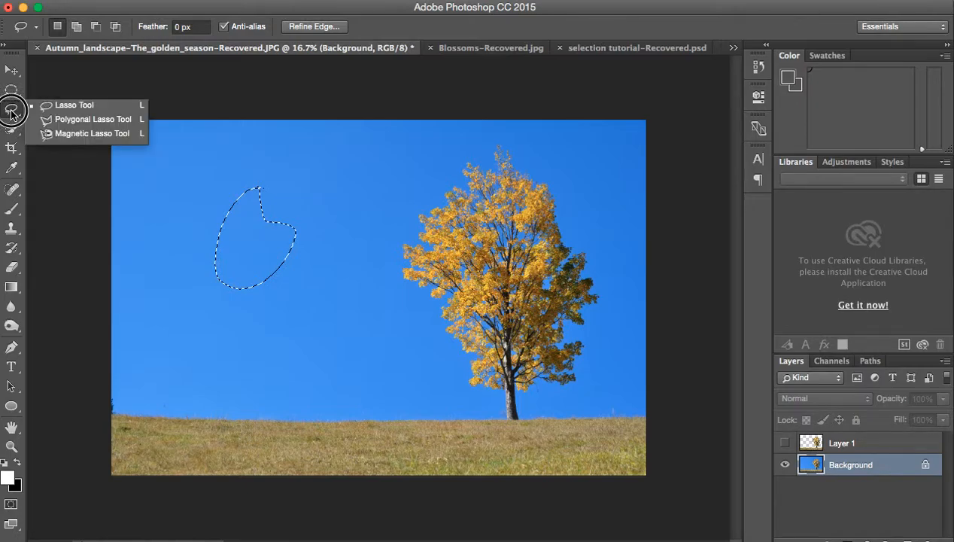
left_click(82, 119)
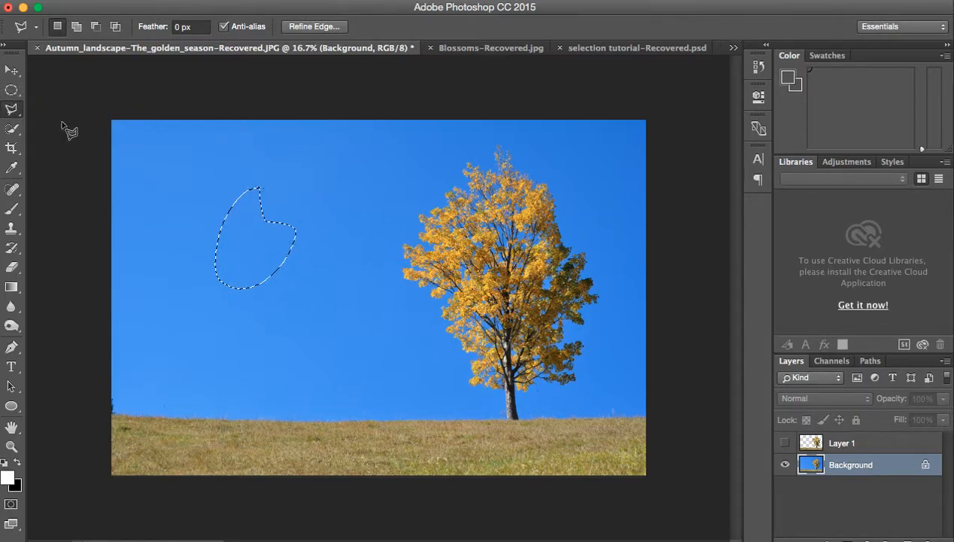
left_click(204, 160)
left_click(319, 242)
left_click(269, 307)
left_click(183, 276)
left_click(228, 219)
left_click(177, 210)
left_click(206, 160)
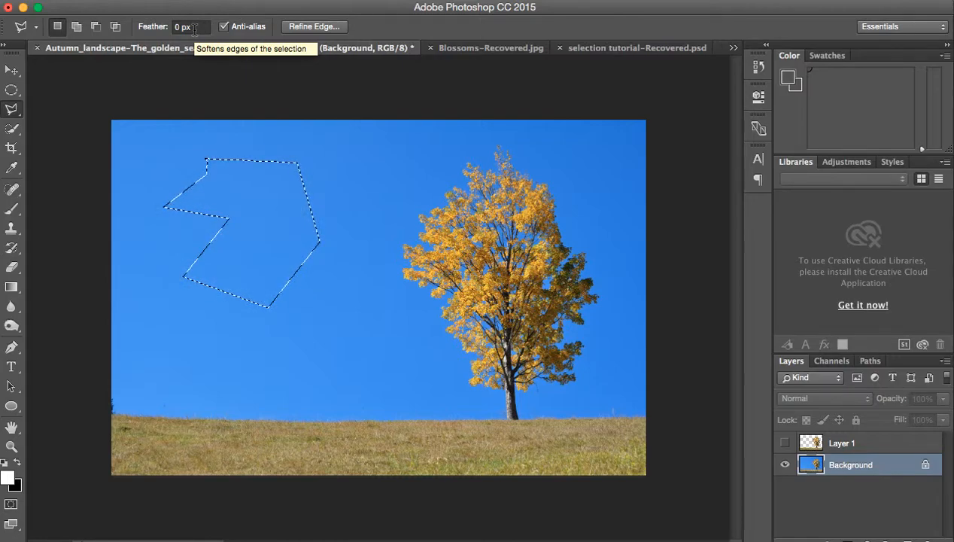
Step: Replace the selection with a large right-angled Polygonal Lasso triangle in the upper-left sky
left_click(23, 116)
left_click(49, 120)
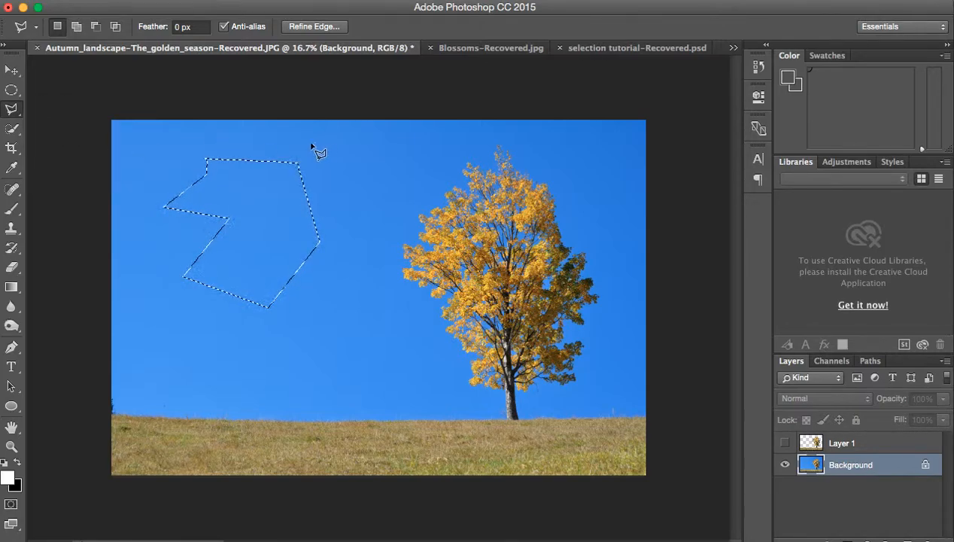
left_click(146, 157)
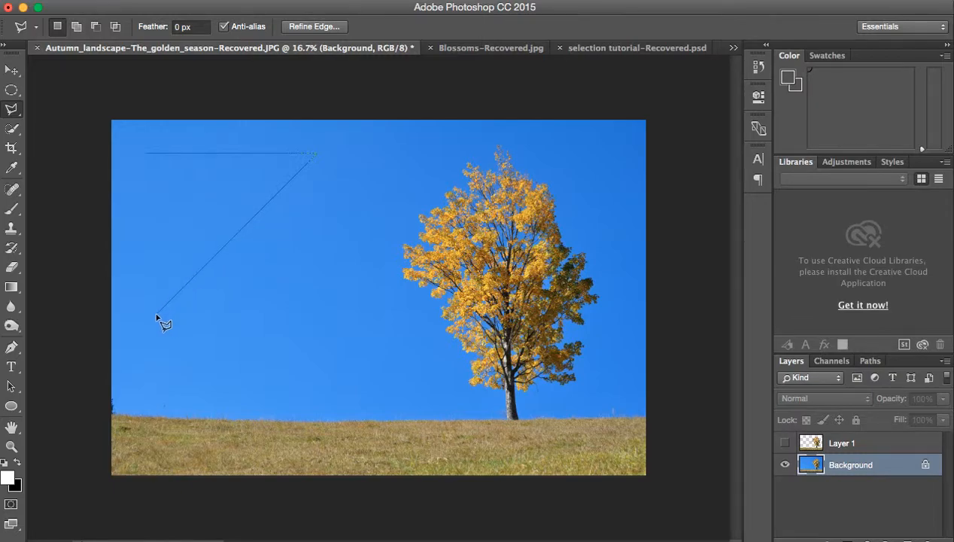
left_click(148, 155)
double_click(158, 159)
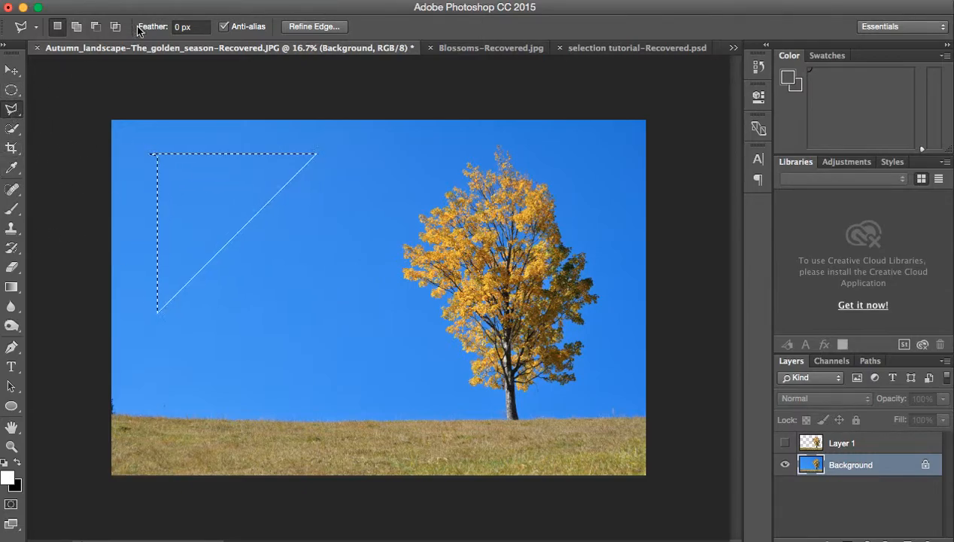
left_click(129, 133)
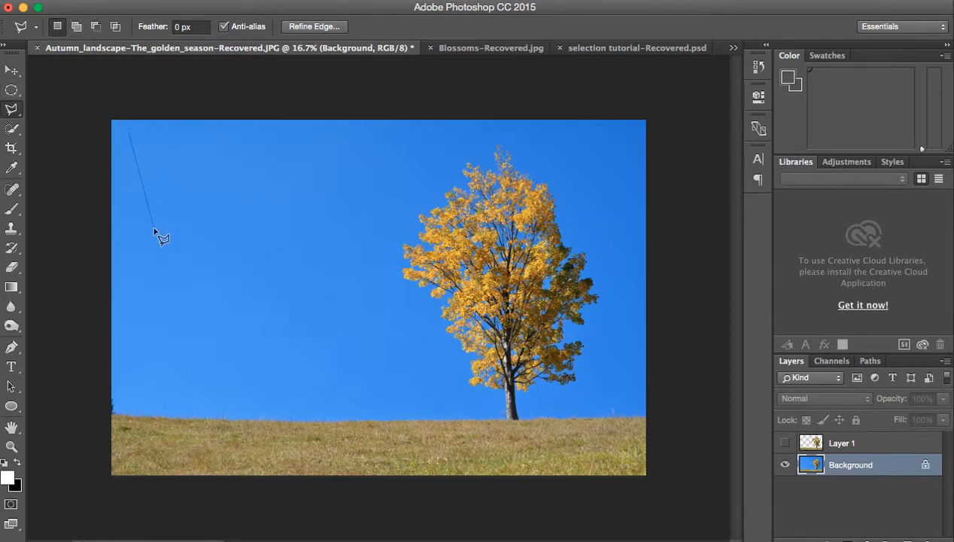
left_click(130, 310)
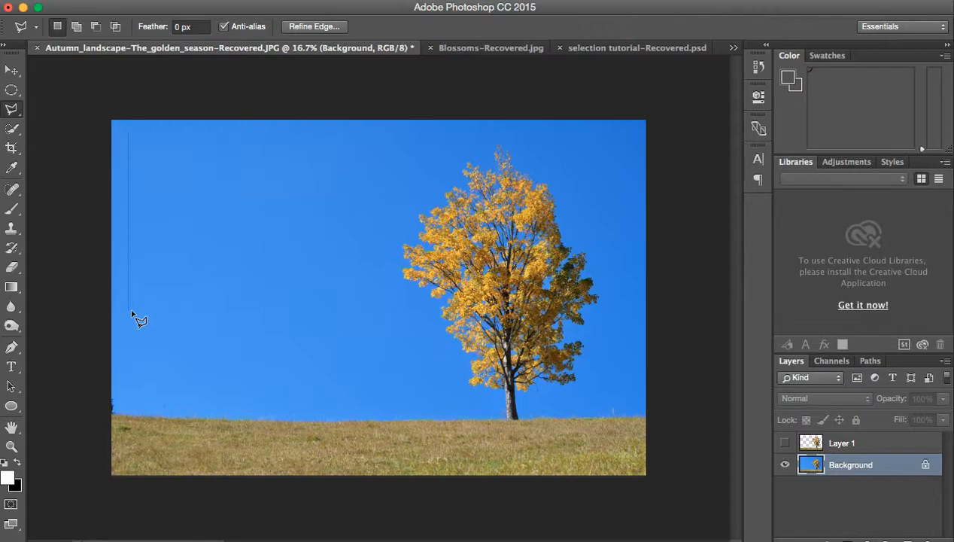
left_click(308, 137)
left_click(129, 137)
Step: Draw a right-angled Polygonal Lasso triangle near the photo's upper-left corner, with its right angle toward that corner
left_click(133, 137)
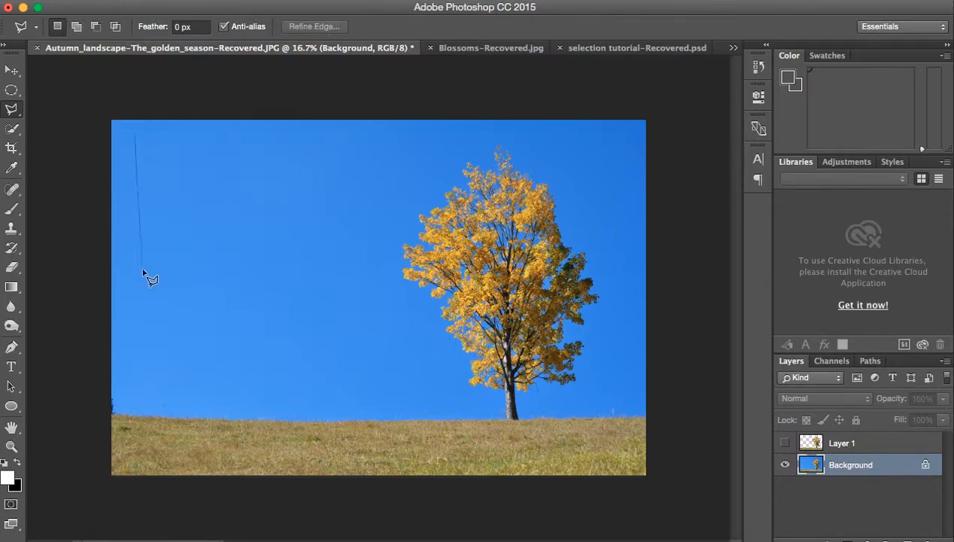
left_click(133, 296)
left_click(297, 136)
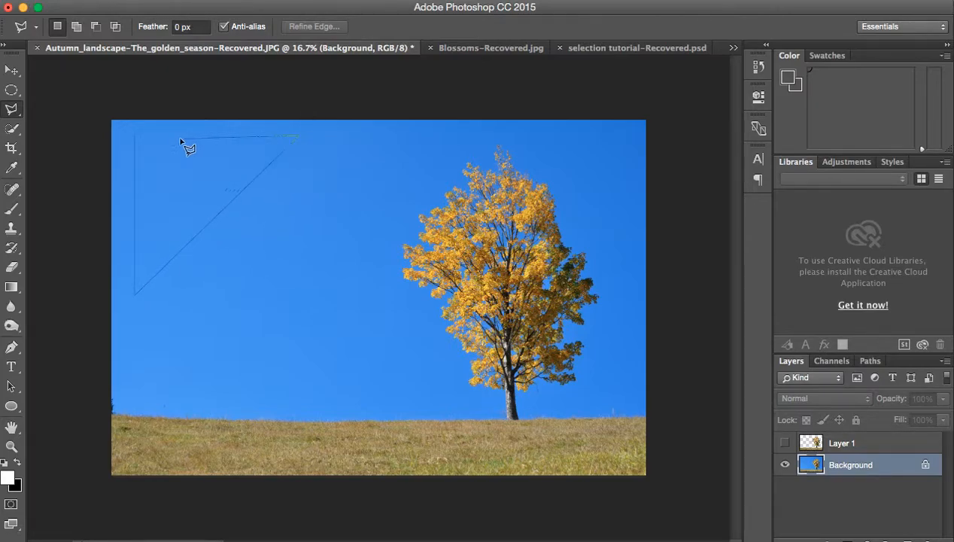
left_click(136, 138)
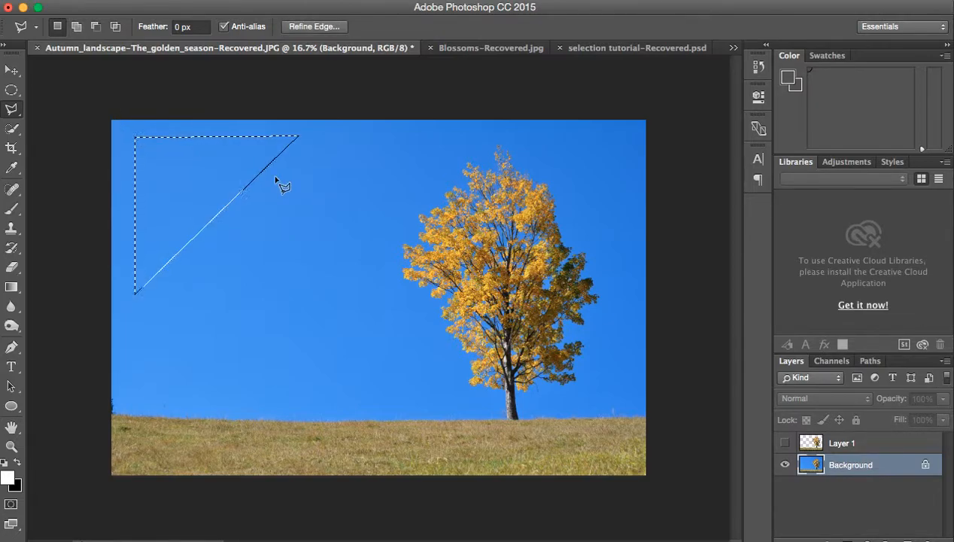
Step: Swap the foreground color to black and fill the selected triangle with the Paint Bucket tool
left_click(16, 463)
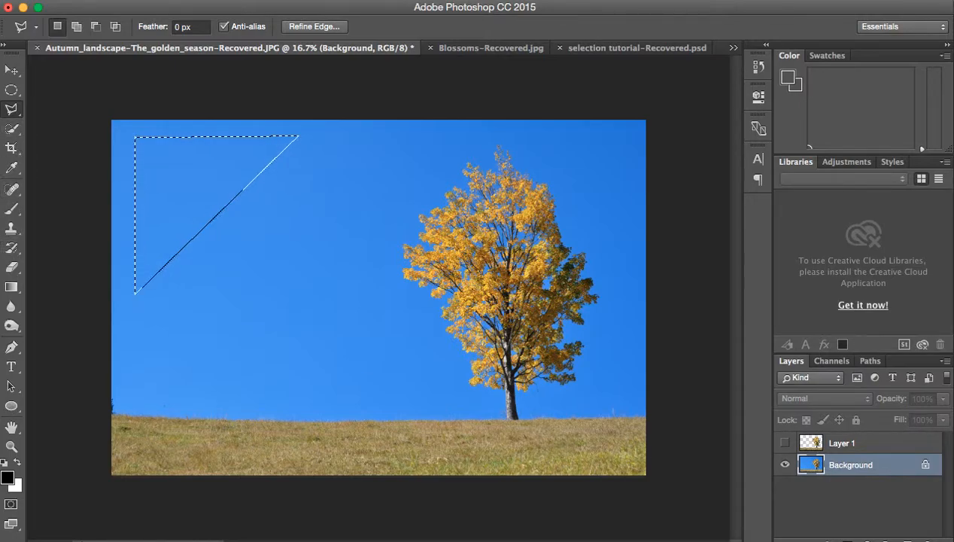
left_click(11, 287)
left_click_drag(11, 286, 45, 297)
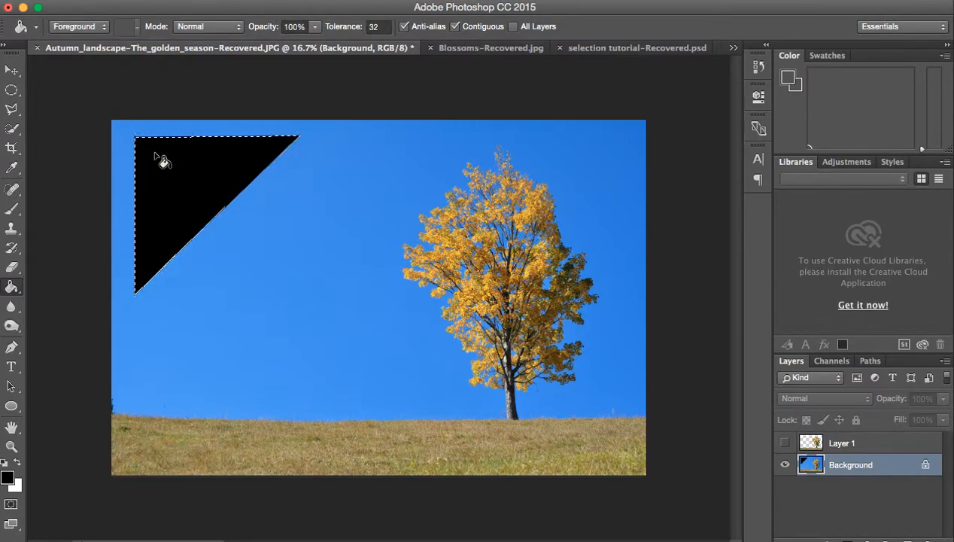
Step: Turn off anti-aliasing for the Polygonal Lasso tool and try outlining a second triangle beside the black one
left_click(13, 112)
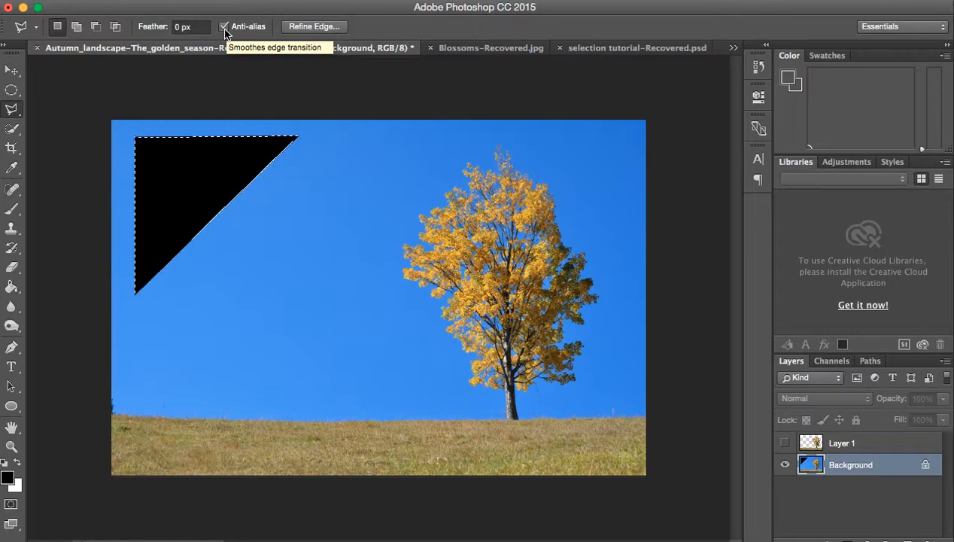
left_click(223, 27)
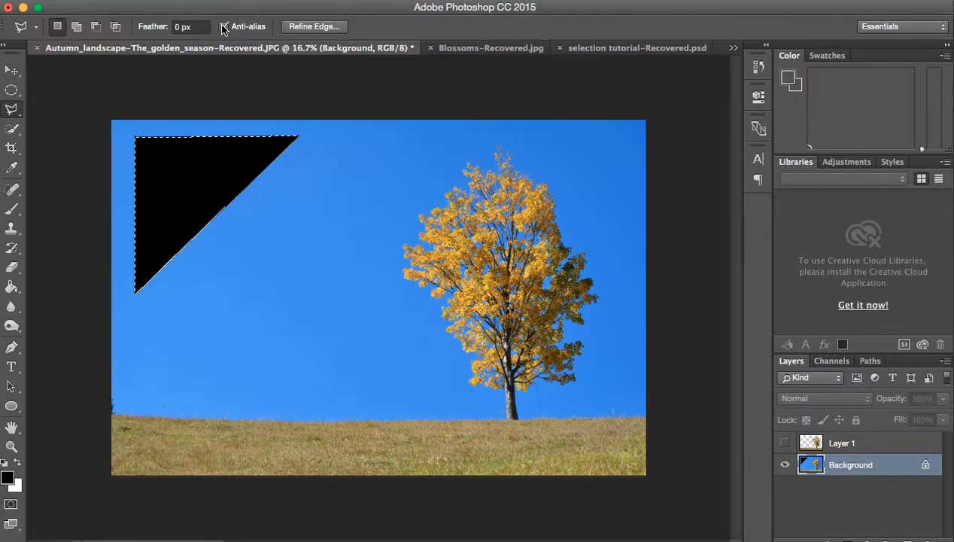
left_click(307, 143)
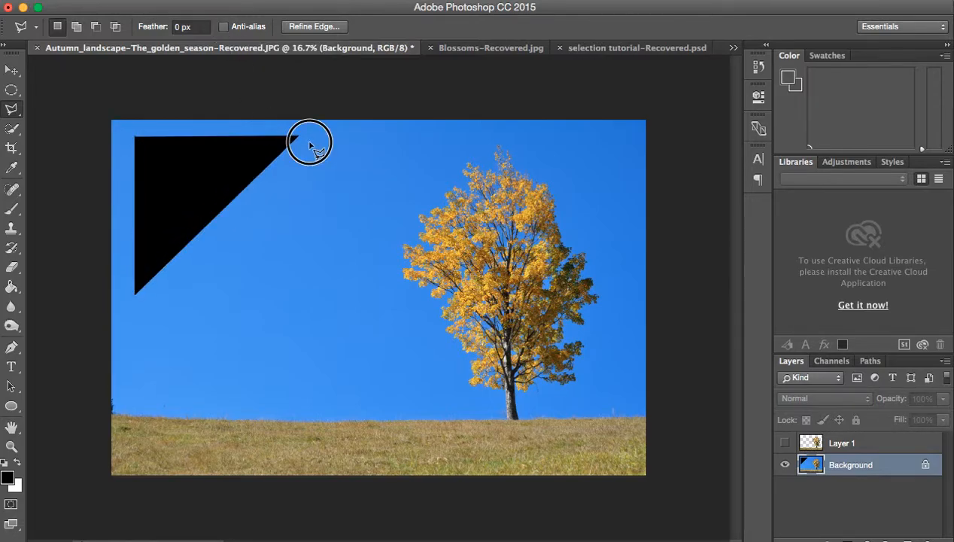
left_click(149, 299)
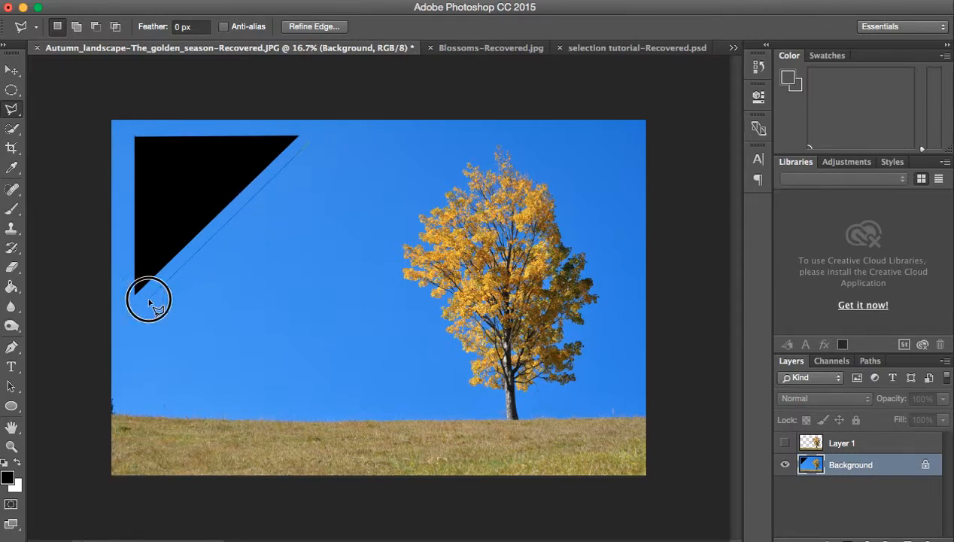
left_click(315, 299)
left_click(311, 143)
Step: Select an opposing triangle along the black triangle's diagonal edge, leaving a narrow gap, and fill it with black
left_click(302, 138)
left_click(150, 301)
left_click(307, 301)
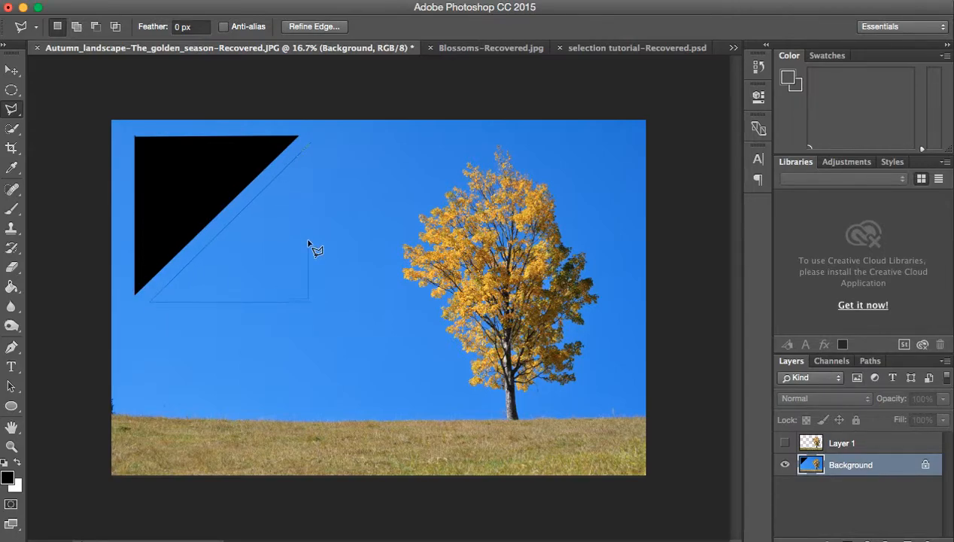
left_click(312, 146)
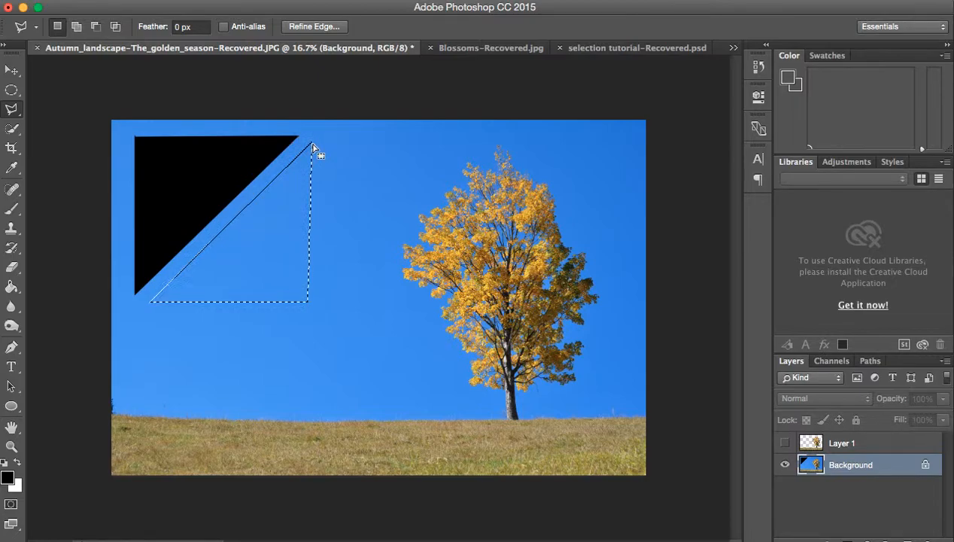
left_click(11, 287)
left_click(213, 249)
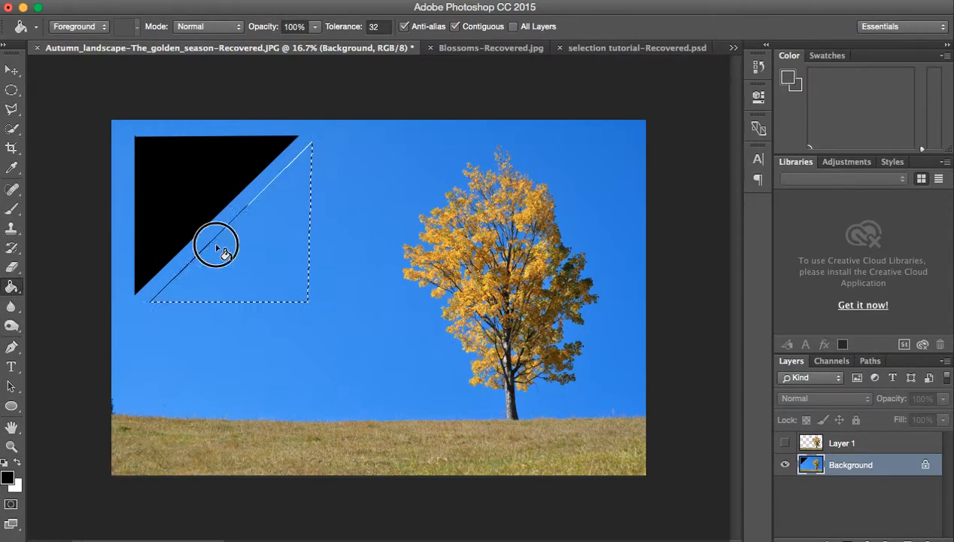
Step: Deselect the second triangle and compare the diagonal edges of both black triangles at 500% zoom
left_click(11, 447)
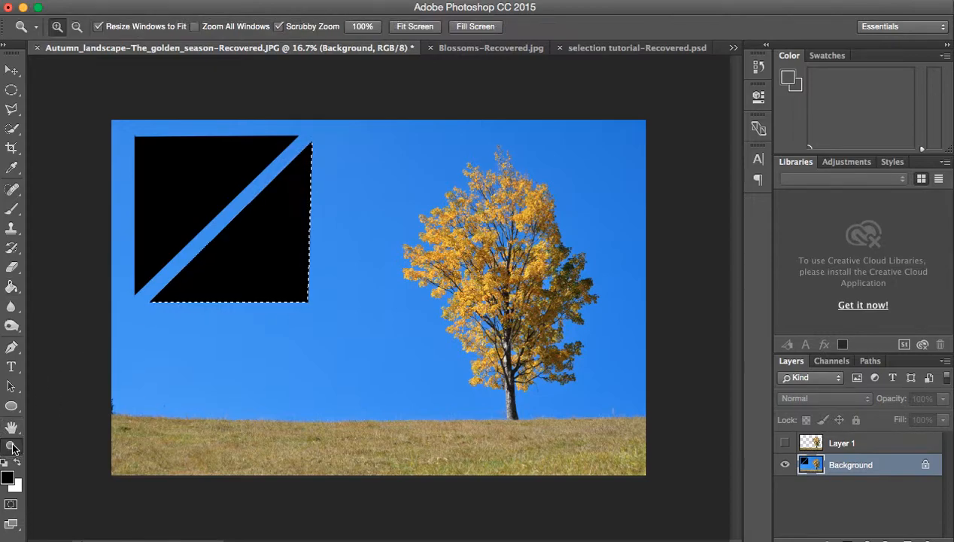
left_click(209, 234)
left_click_drag(210, 235, 216, 222)
scroll(216, 222, "up", 3)
scroll(216, 222, "left", 3)
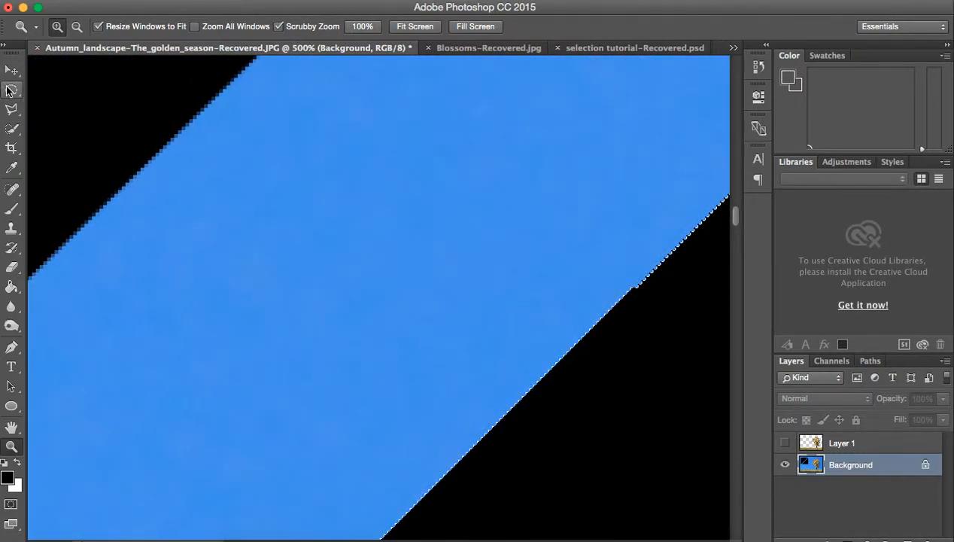
left_click(12, 90)
left_click(83, 97)
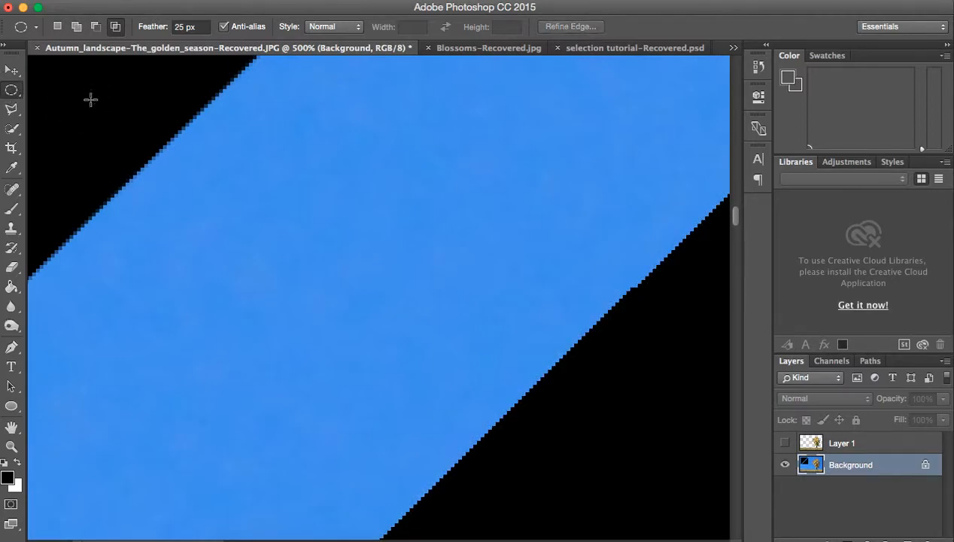
scroll(296, 215, "left", 5)
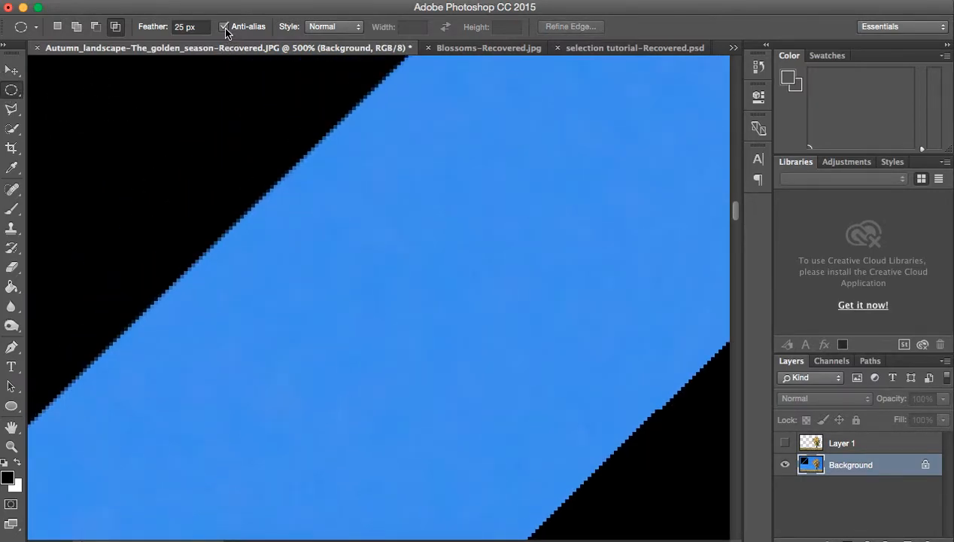
Step: Examine the pixels along the first triangle's anti-aliased diagonal edge at 800% zoom
left_click(15, 112)
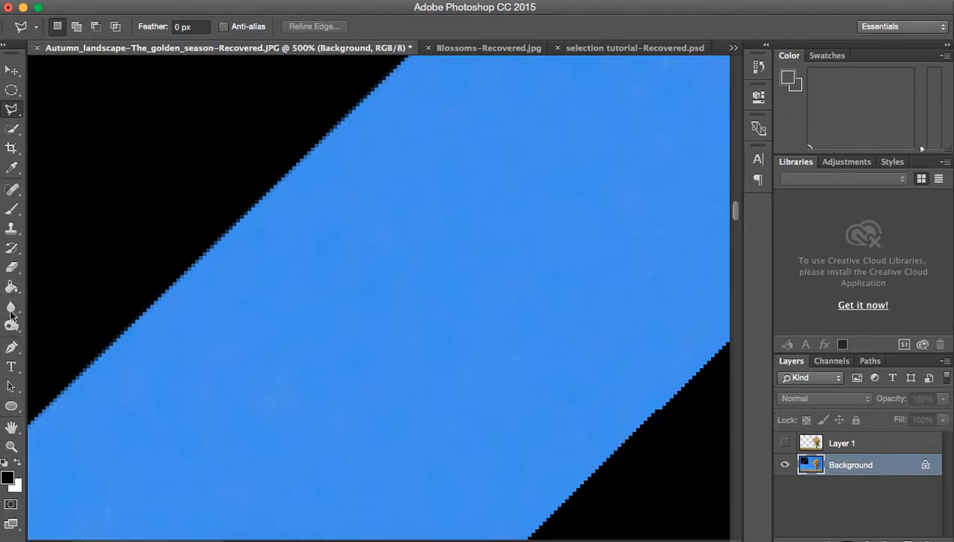
left_click(12, 446)
left_click(179, 225)
left_click(178, 225)
left_click(178, 225)
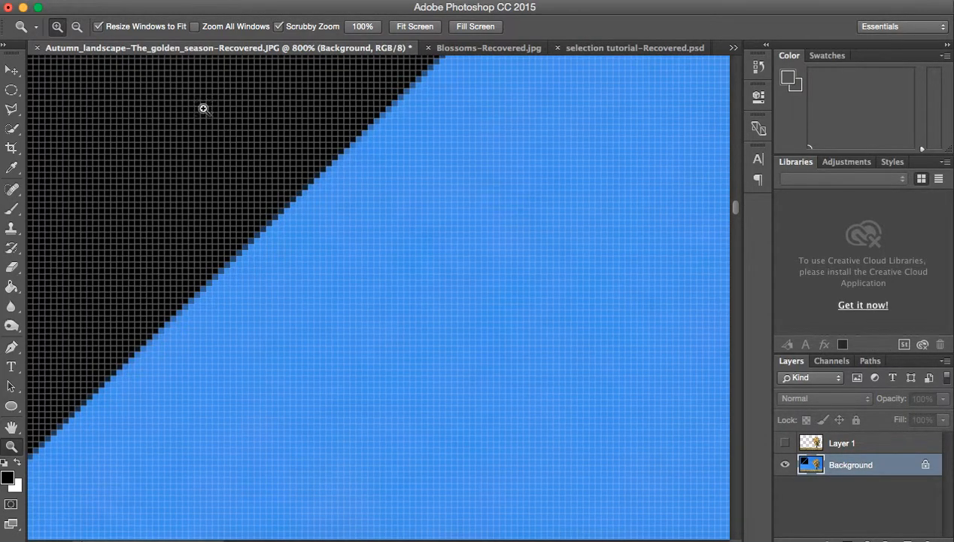
left_click(77, 28)
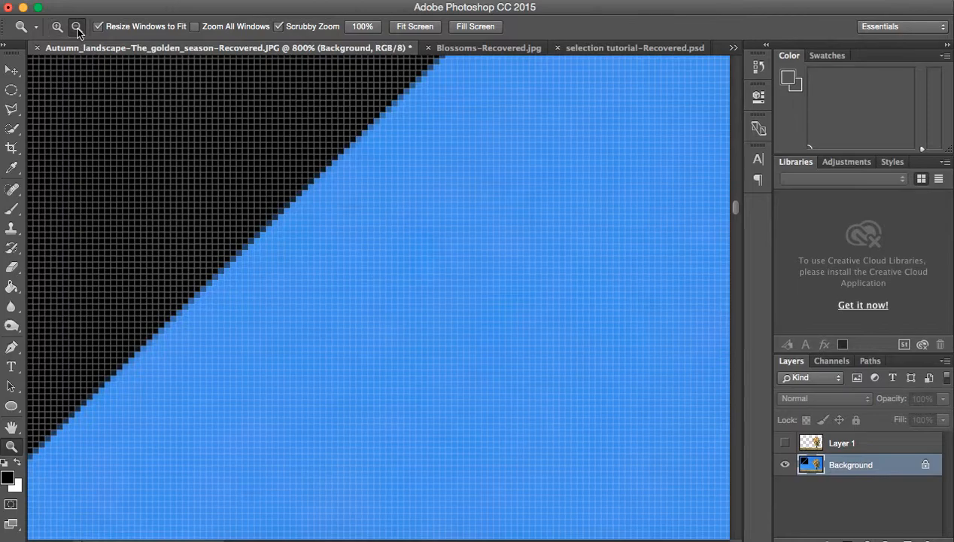
Step: Compare the diagonal edges of both black triangles at zoom levels between 400% and 100%
left_click(274, 152)
left_click(275, 152)
left_click(275, 152)
left_click(276, 152)
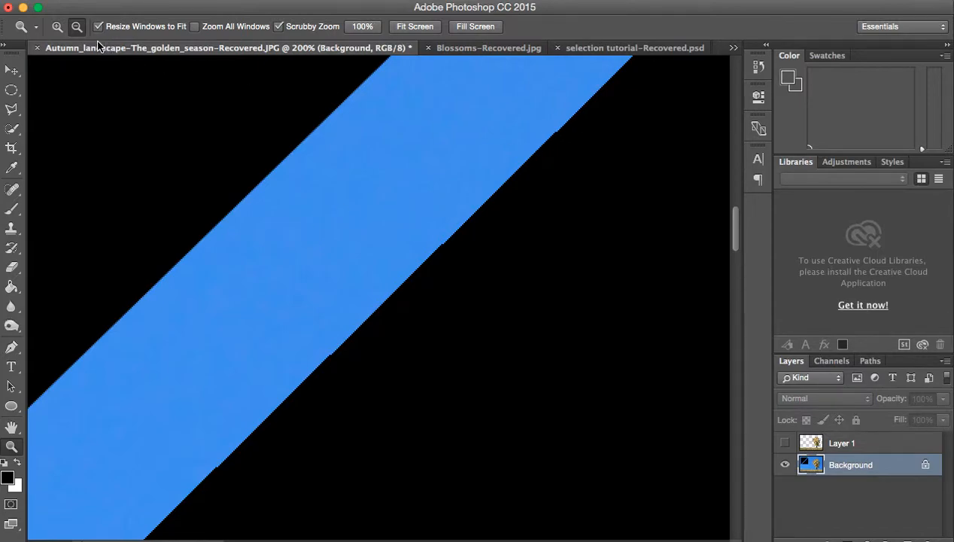
left_click(57, 28)
left_click(472, 224)
left_click(472, 223)
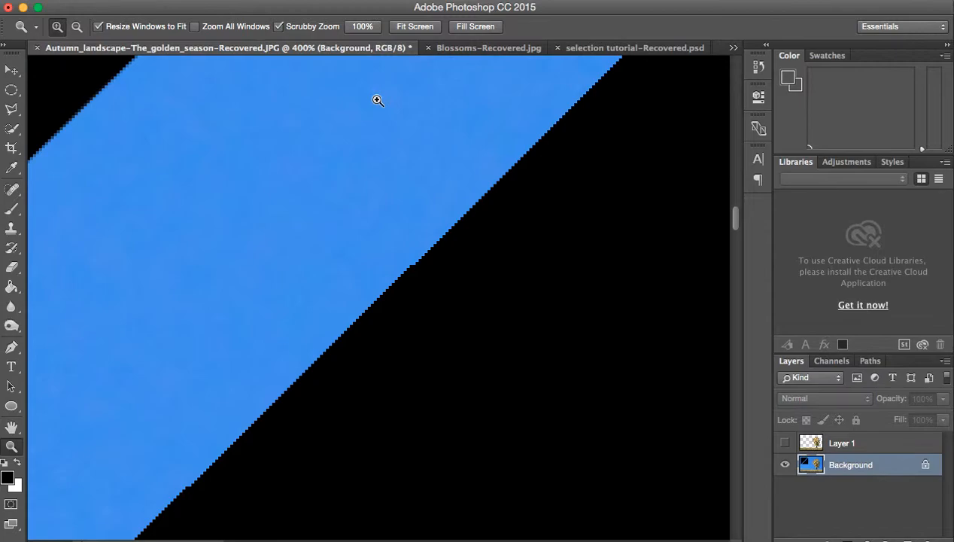
left_click(76, 26)
left_click(292, 184)
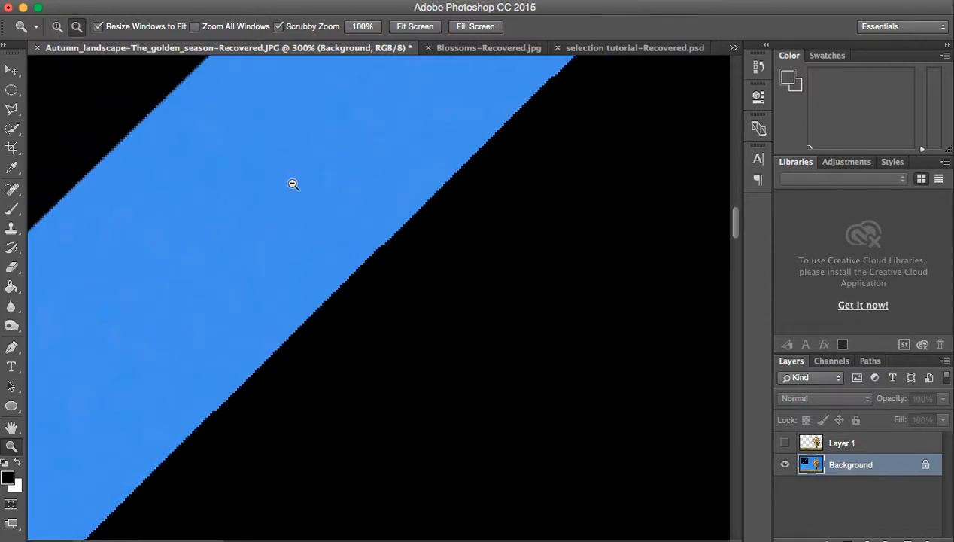
left_click(291, 184)
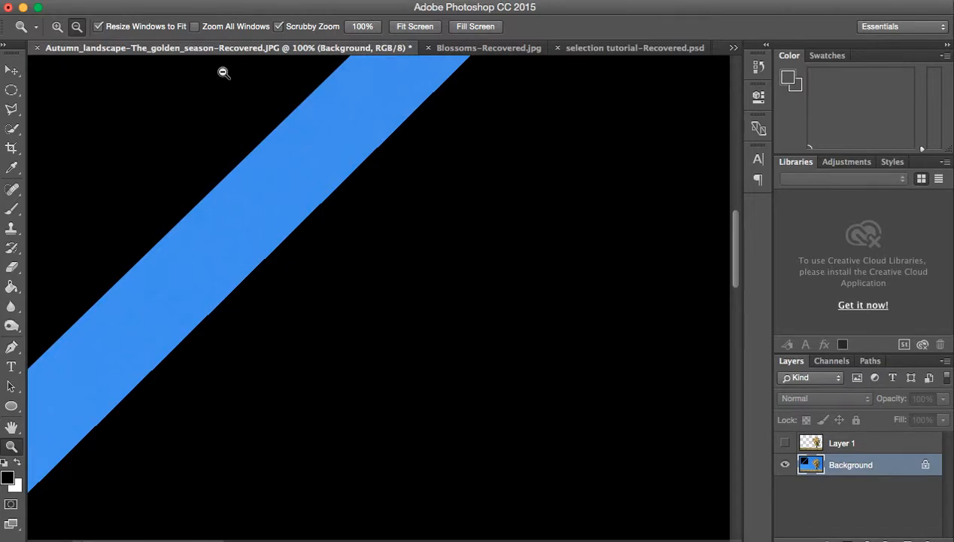
left_click(13, 128)
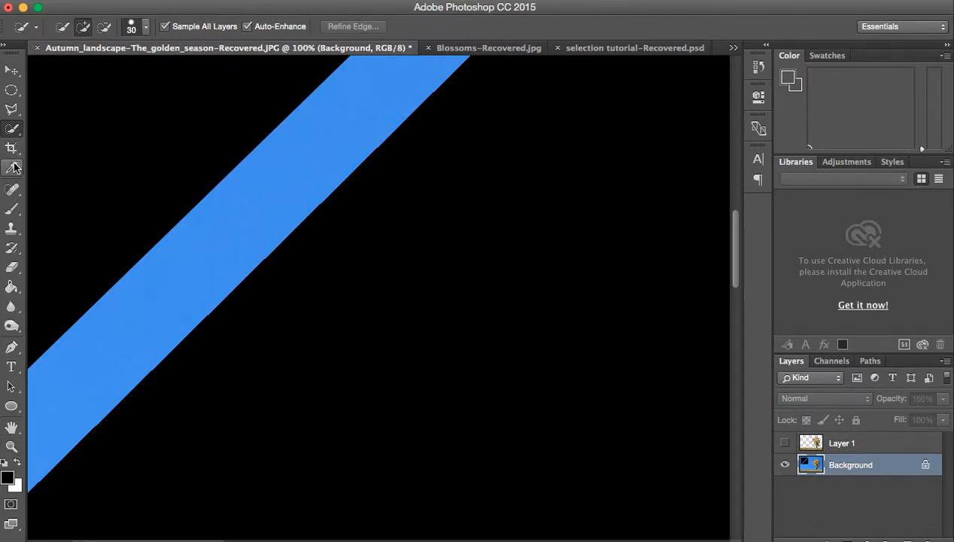
left_click(13, 111)
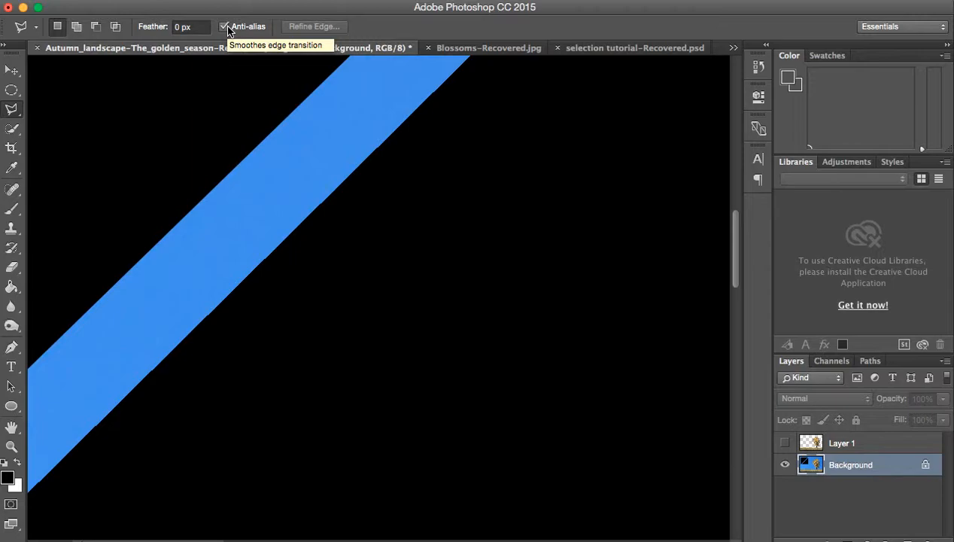
left_click(12, 111)
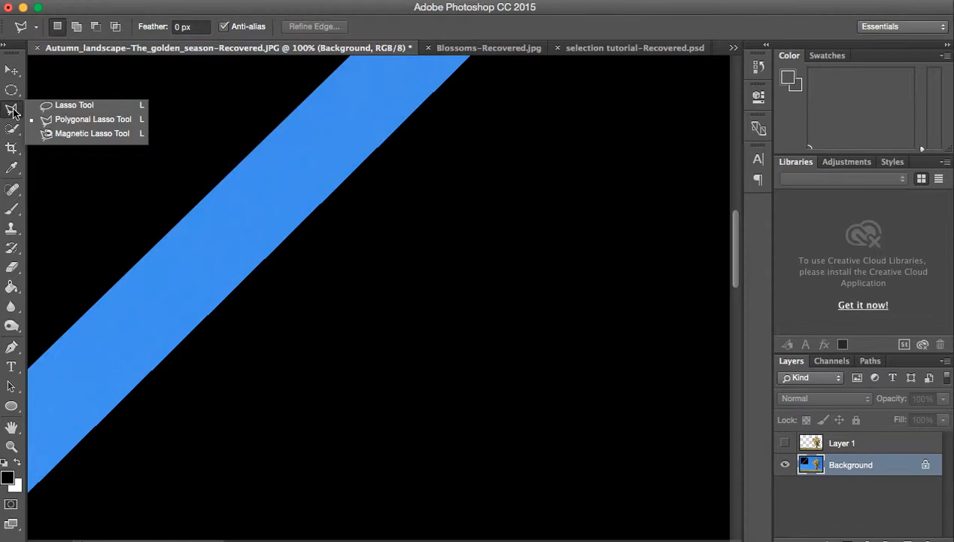
left_click(13, 132)
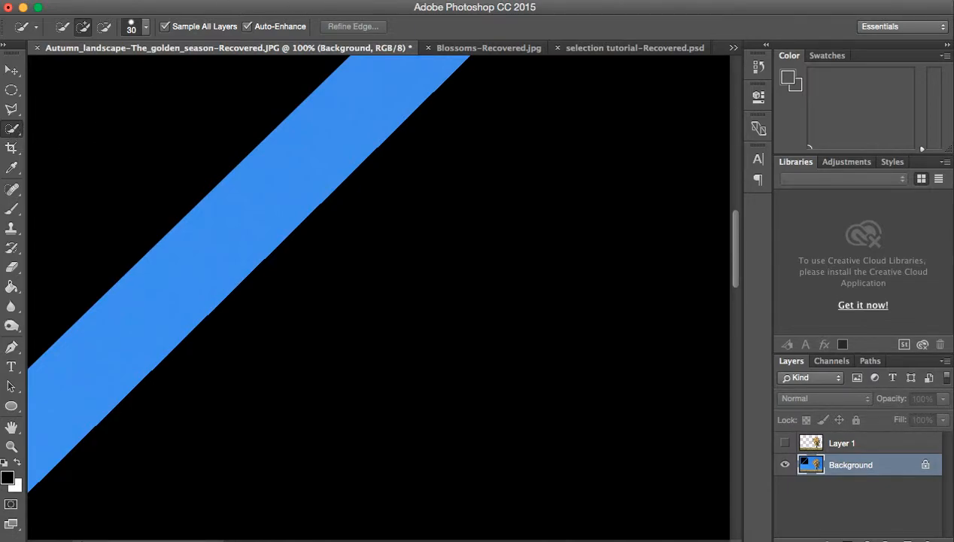
Step: Step back through the edits until both black triangle fills are removed, and fit the whole photo on screen
left_click(161, 3)
left_click(174, 35)
left_click(160, 6)
left_click(175, 35)
left_click(161, 3)
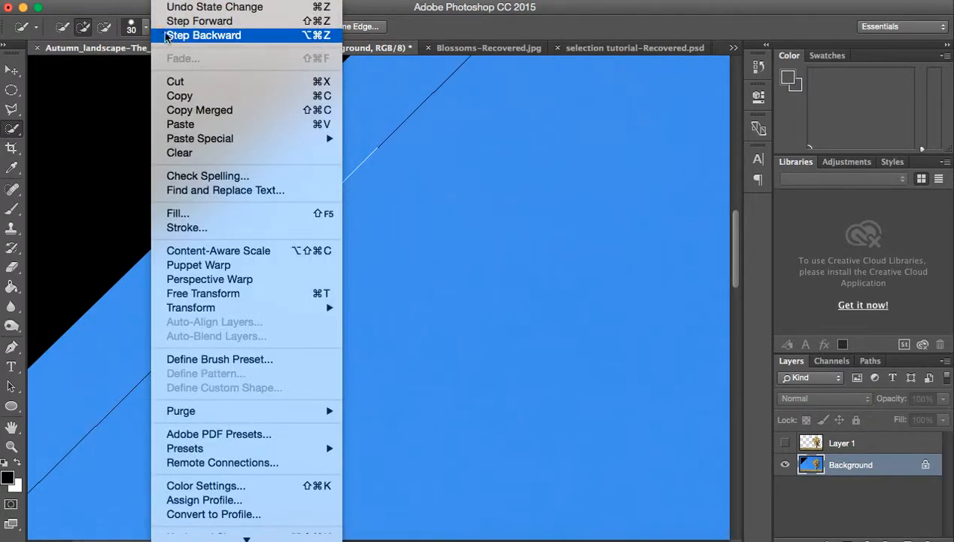
left_click(170, 36)
left_click(160, 3)
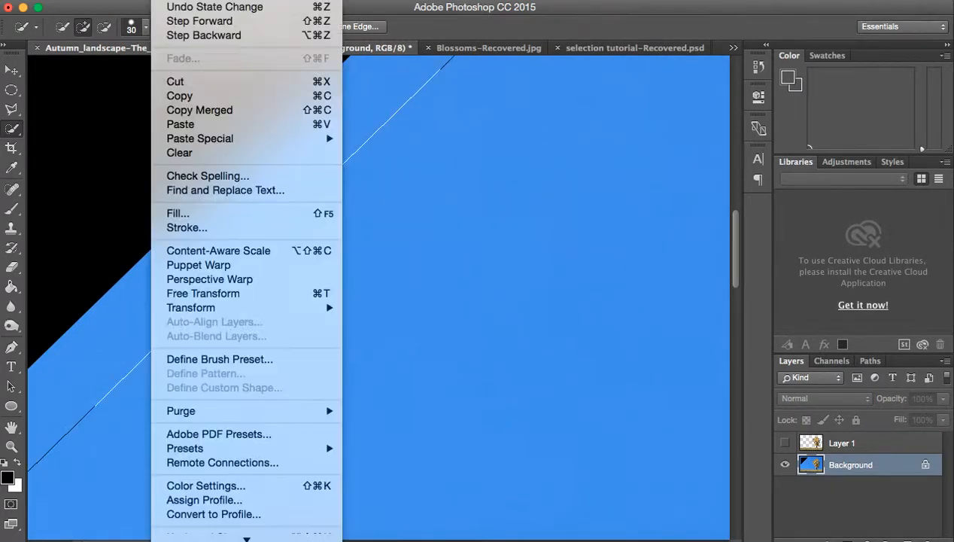
left_click(174, 35)
left_click(161, 3)
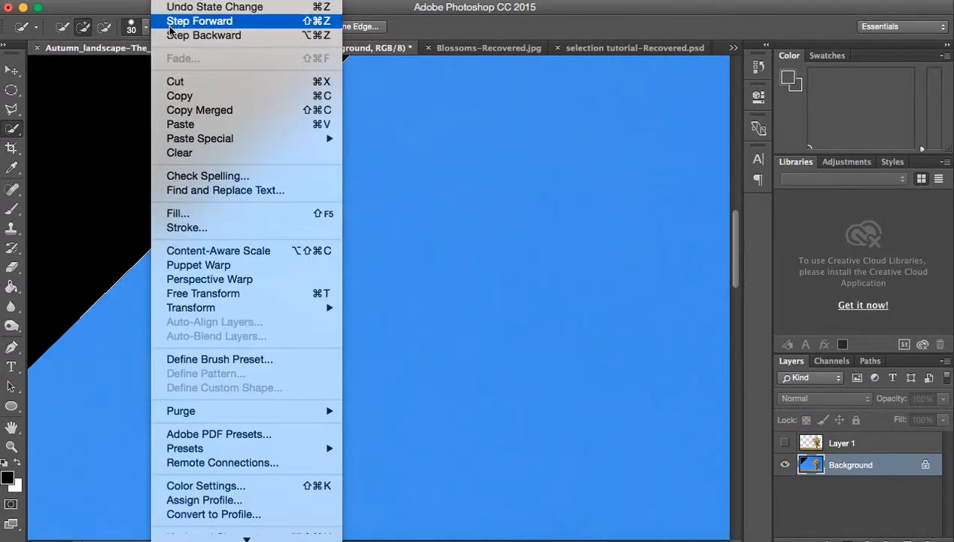
left_click(170, 37)
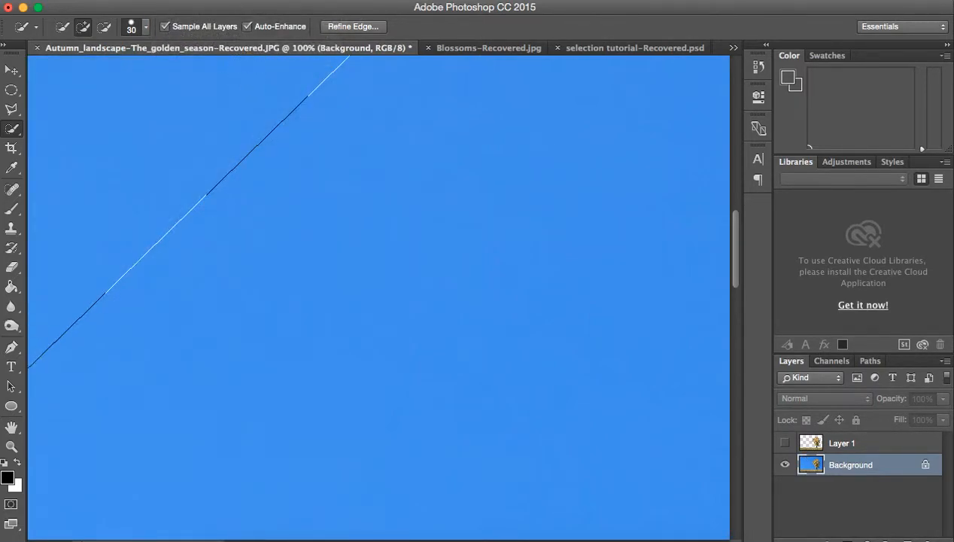
left_click(427, 3)
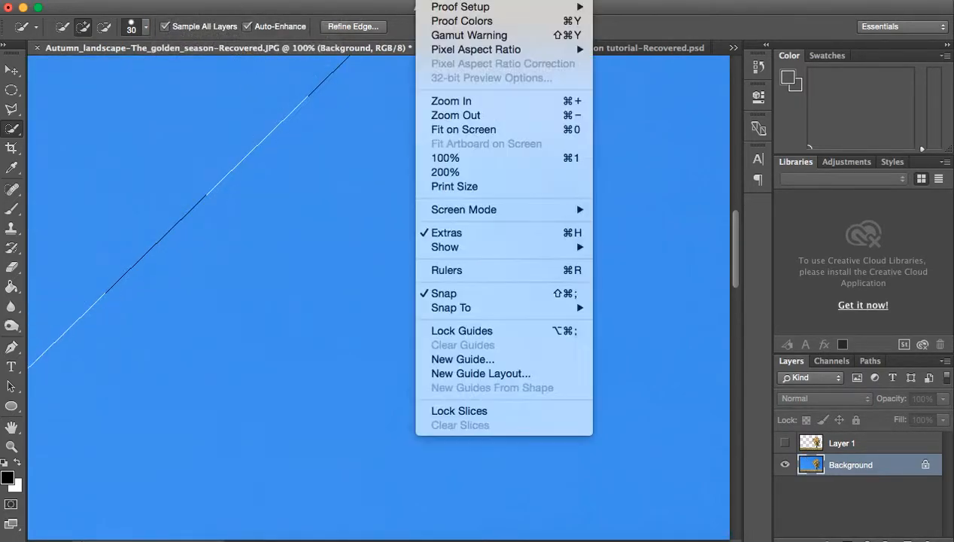
left_click(454, 130)
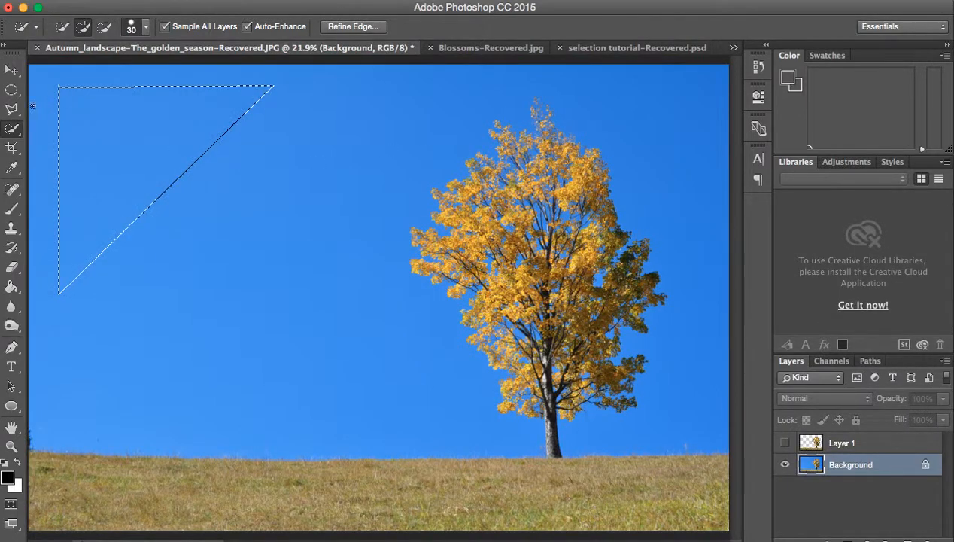
Step: Sample the blue sky beside the tree with the Magic Wand at a tolerance of 1
left_click(11, 89)
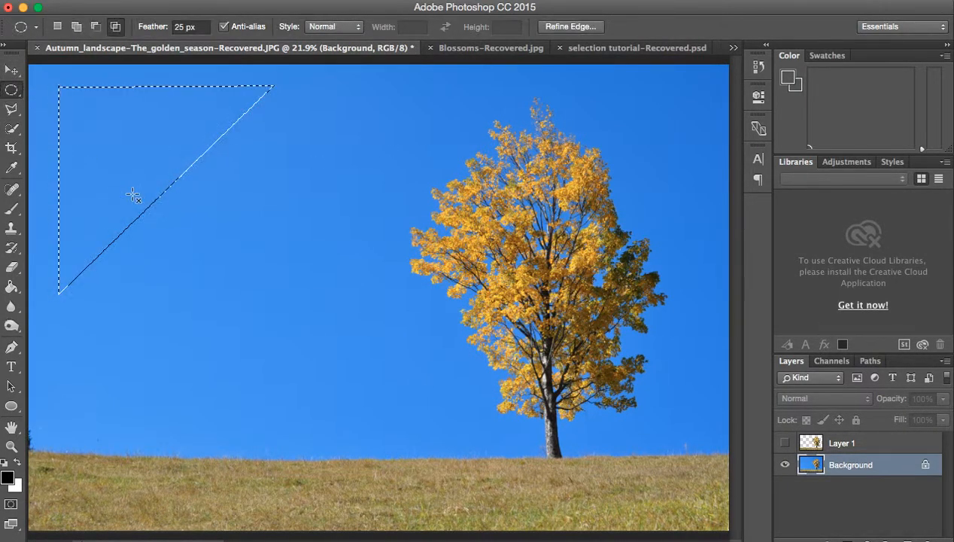
left_click(12, 132)
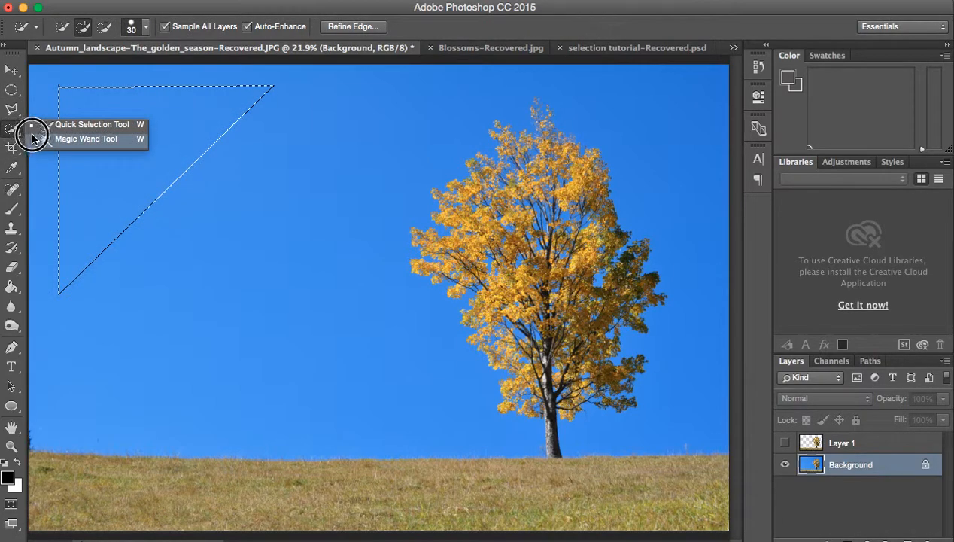
left_click(34, 139)
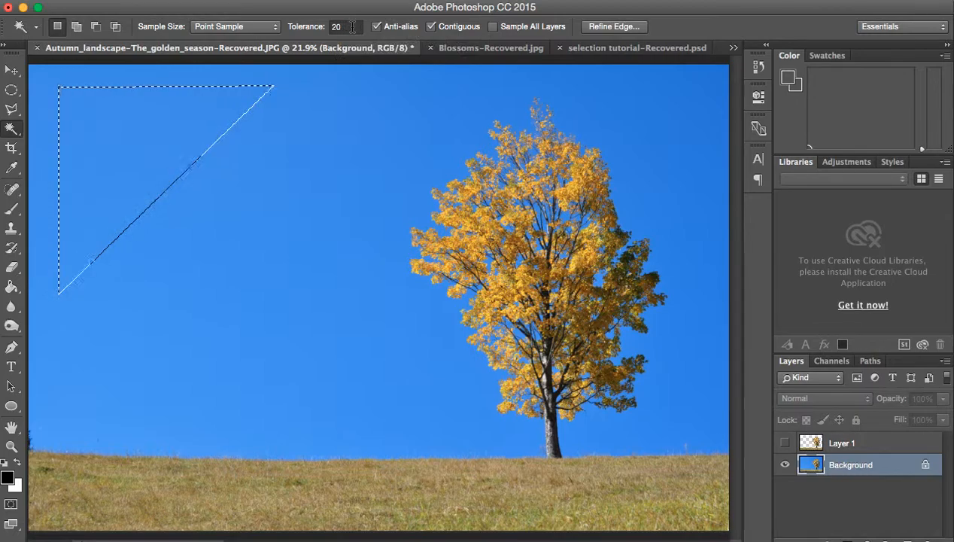
left_click(311, 26)
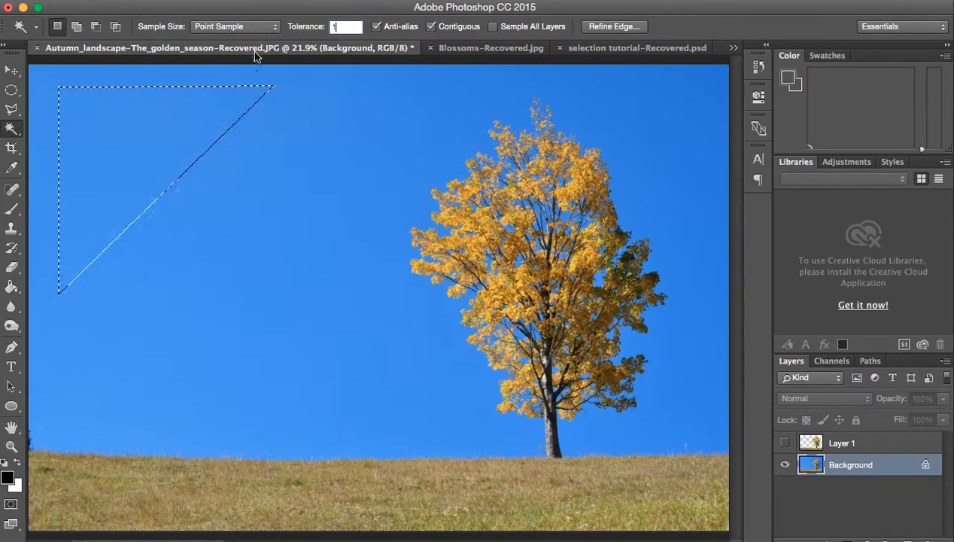
type("1")
left_click(313, 140)
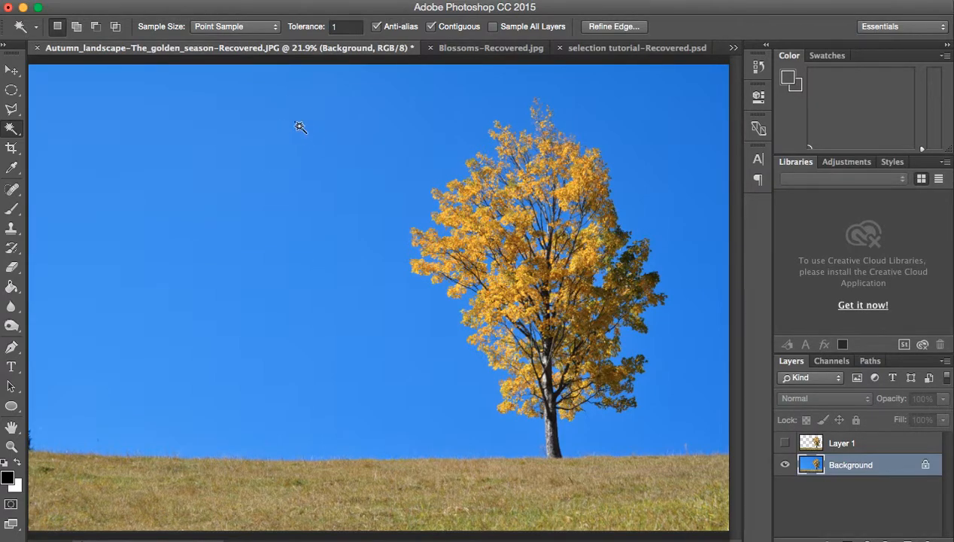
Step: Examine the extent of the Magic Wand selection in the sky at 200% zoom
left_click(11, 446)
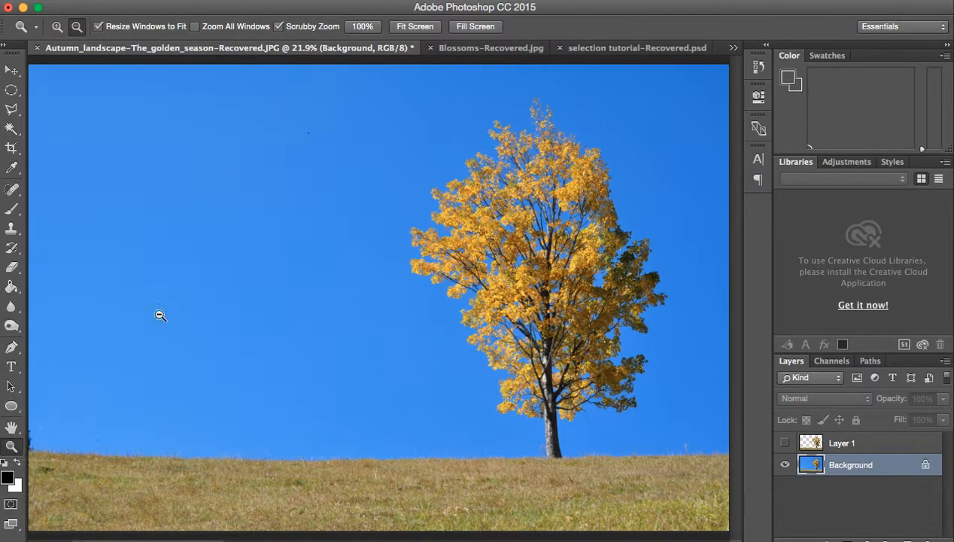
left_click(313, 141)
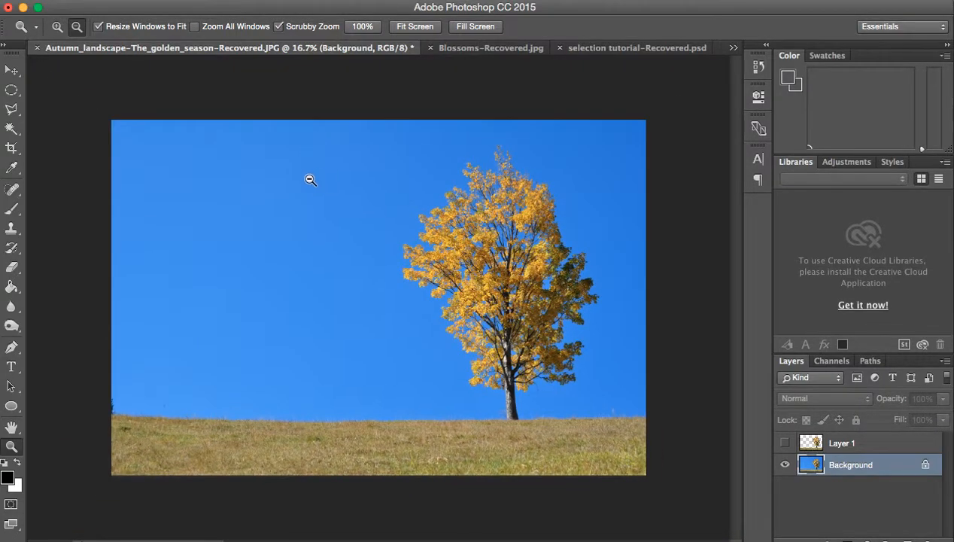
left_click(58, 27)
left_click(331, 181)
left_click(330, 180)
left_click(330, 181)
left_click(329, 181)
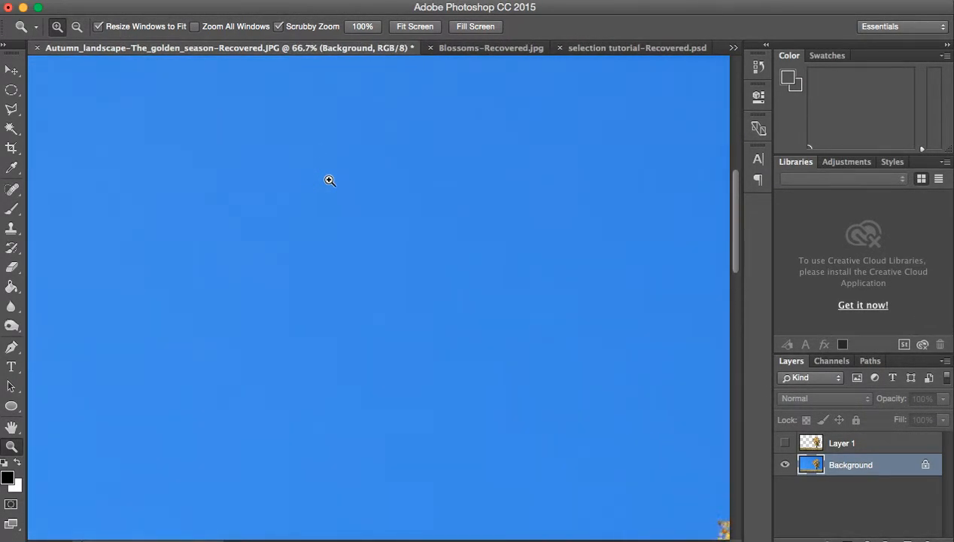
left_click(329, 181)
left_click(330, 181)
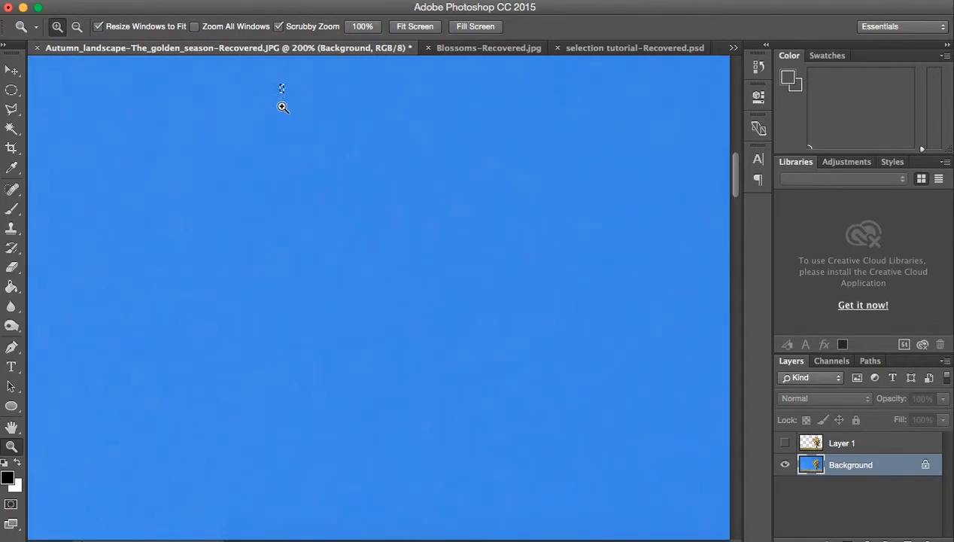
left_click(77, 26)
left_click(280, 110)
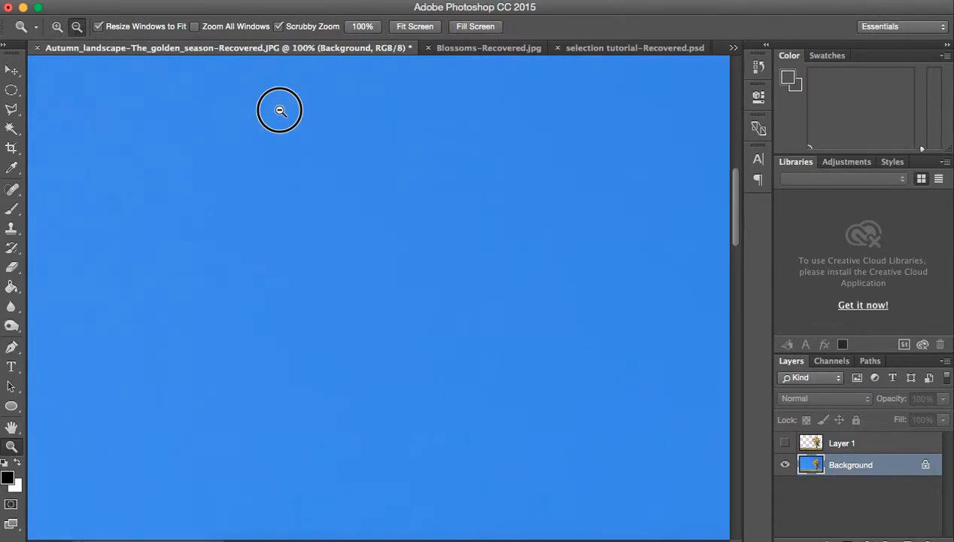
left_click(280, 110)
left_click(280, 110)
left_click(280, 110)
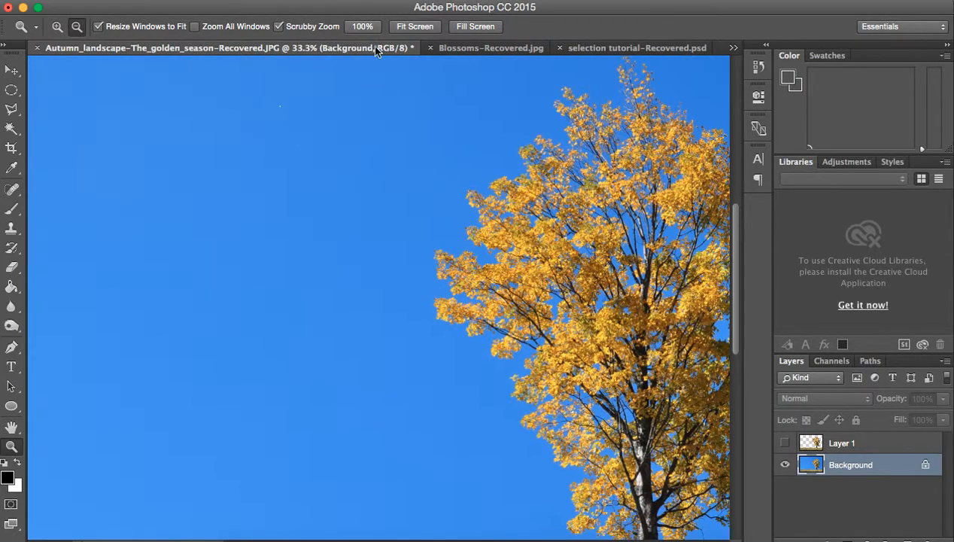
Step: Set the Magic Wand's sample size to 3 by 3 Average
left_click(12, 127)
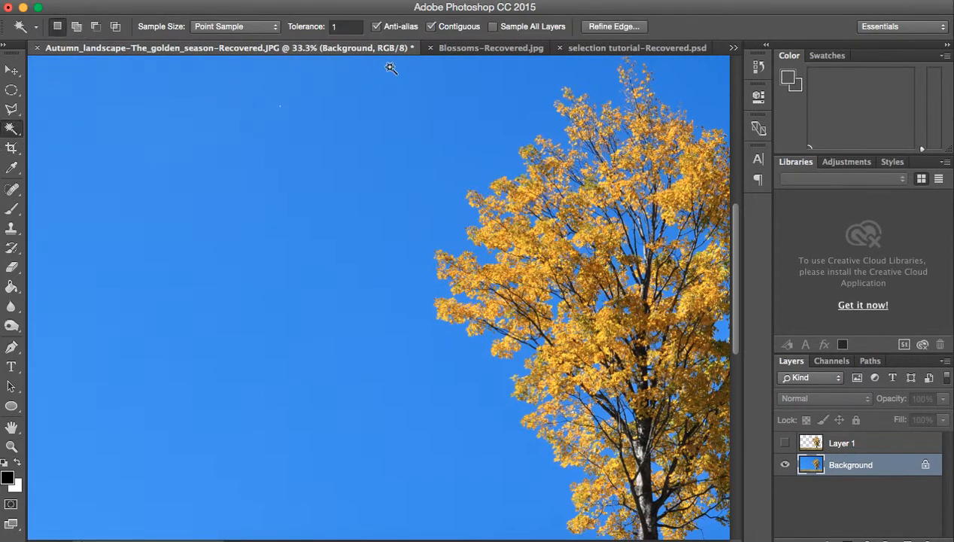
left_click(249, 27)
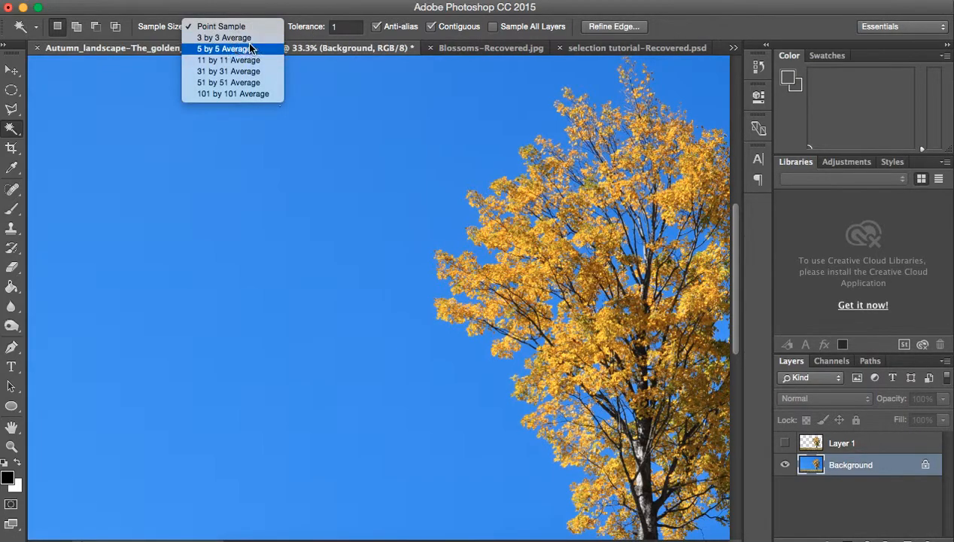
left_click(251, 47)
left_click(248, 31)
left_click(252, 18)
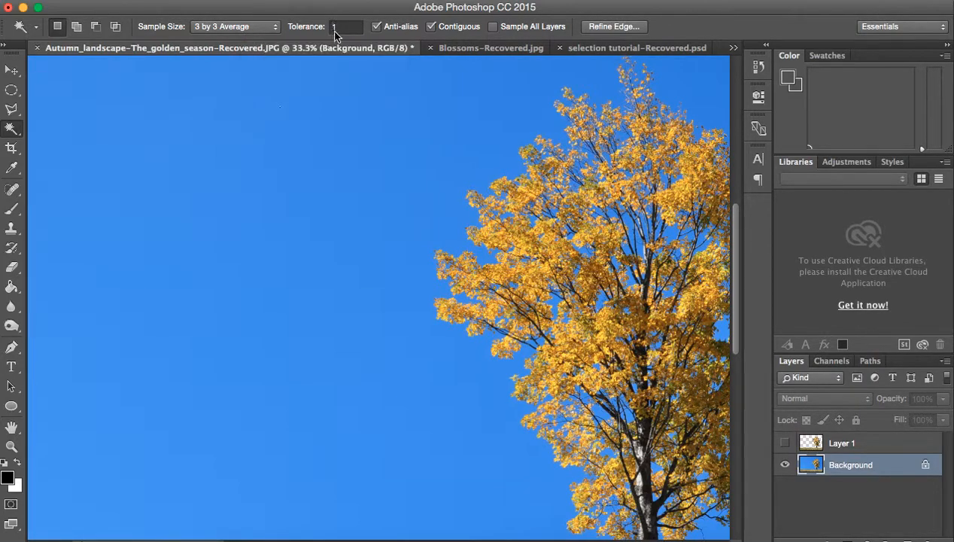
Step: Select the sky with the Magic Wand at a tolerance of 30, with the whole photo in view
left_click(331, 28)
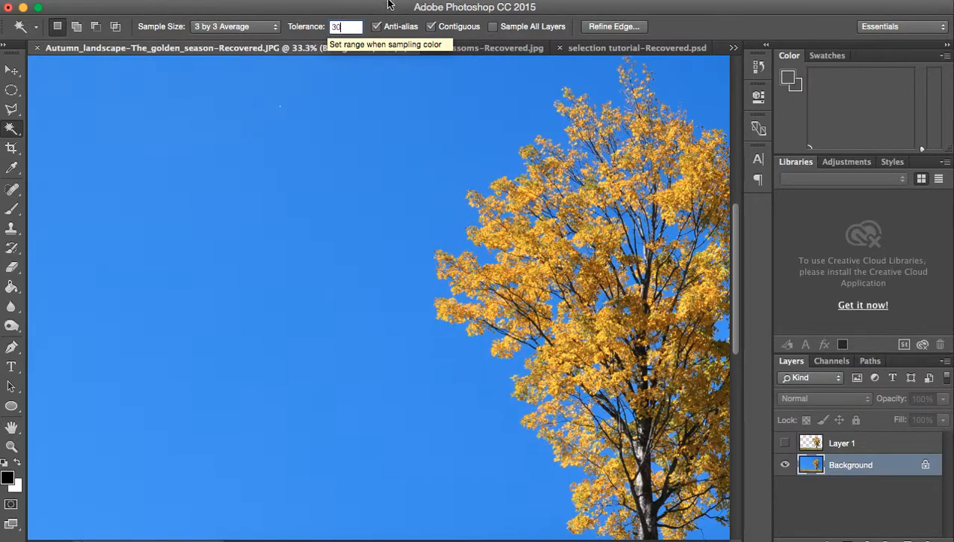
left_click(441, 2)
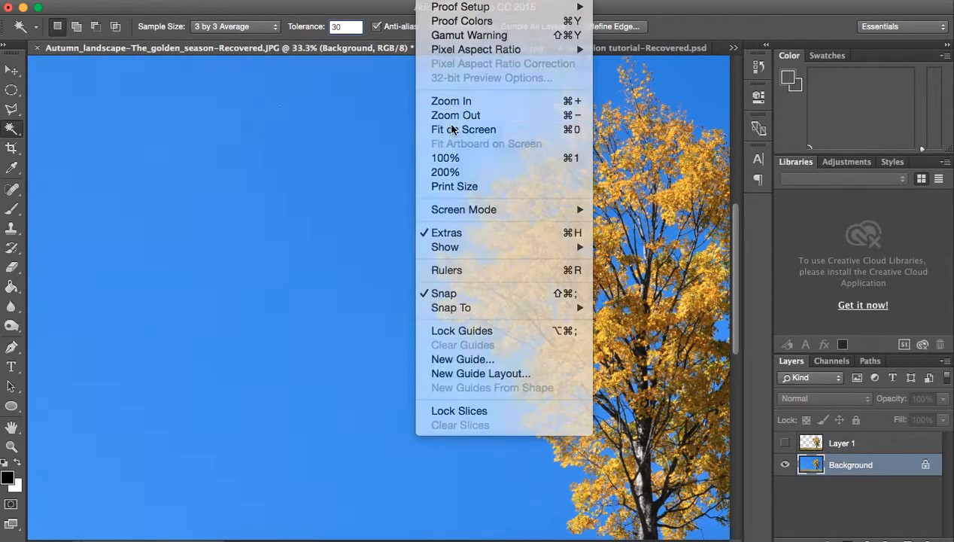
left_click(451, 129)
left_click(245, 161)
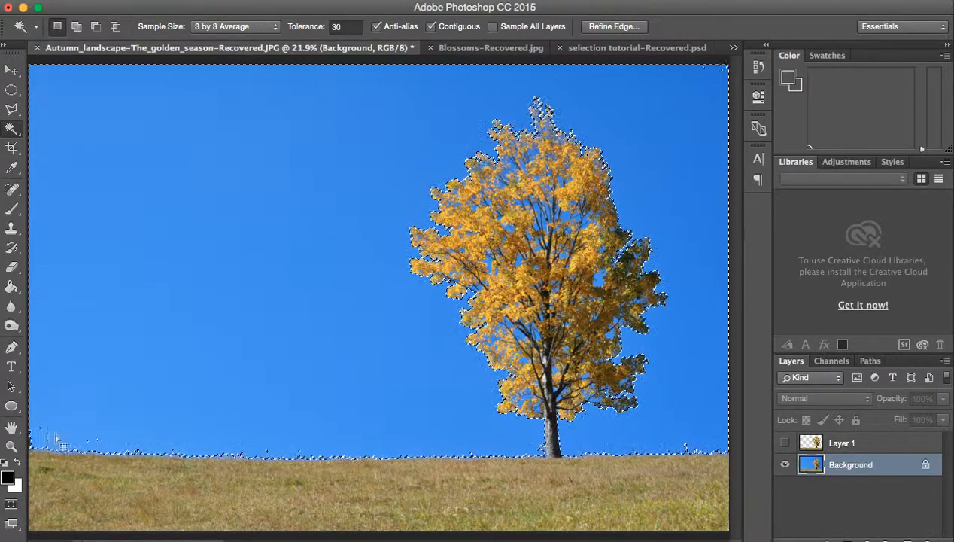
Step: Reselect the sky with the Magic Wand at a tolerance of 40, and turn off the Contiguous option
left_click(329, 27)
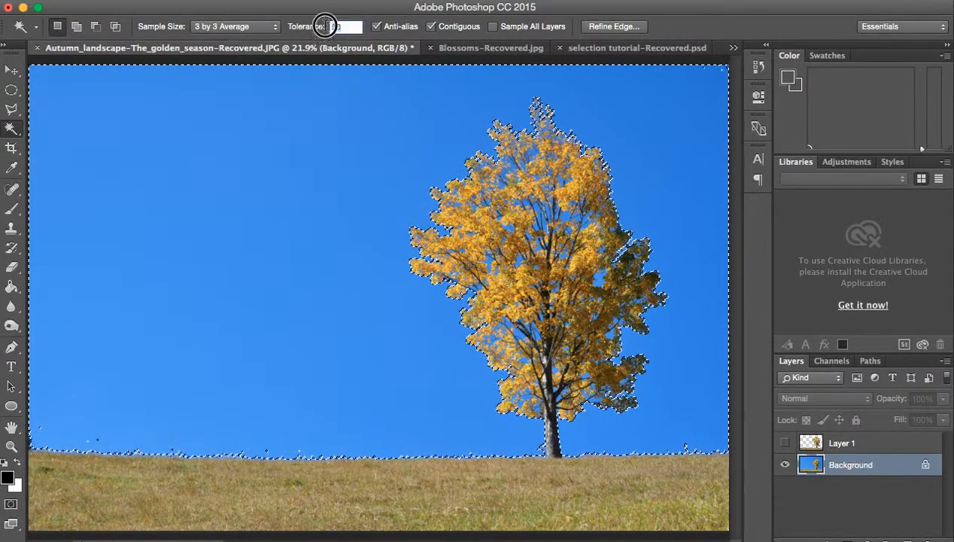
type("40")
left_click(299, 108)
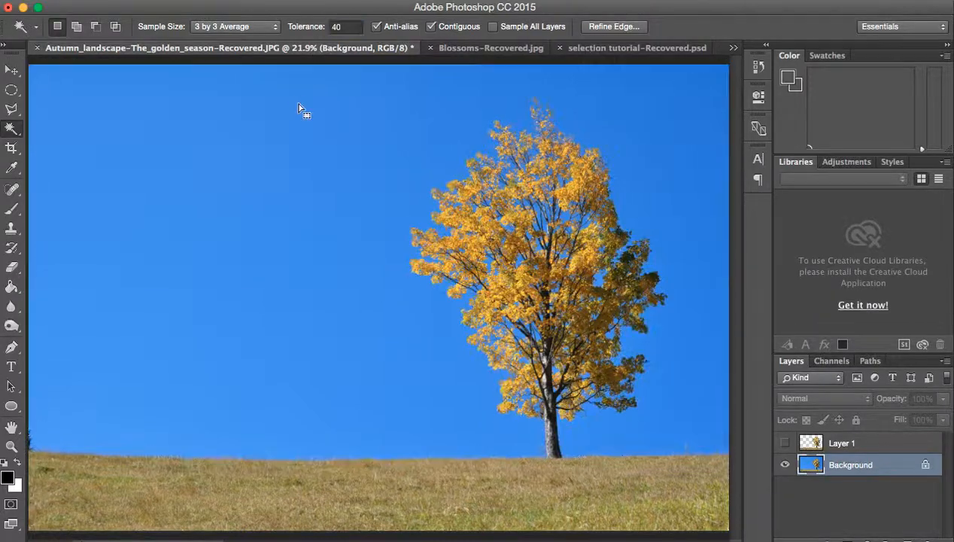
left_click(285, 136)
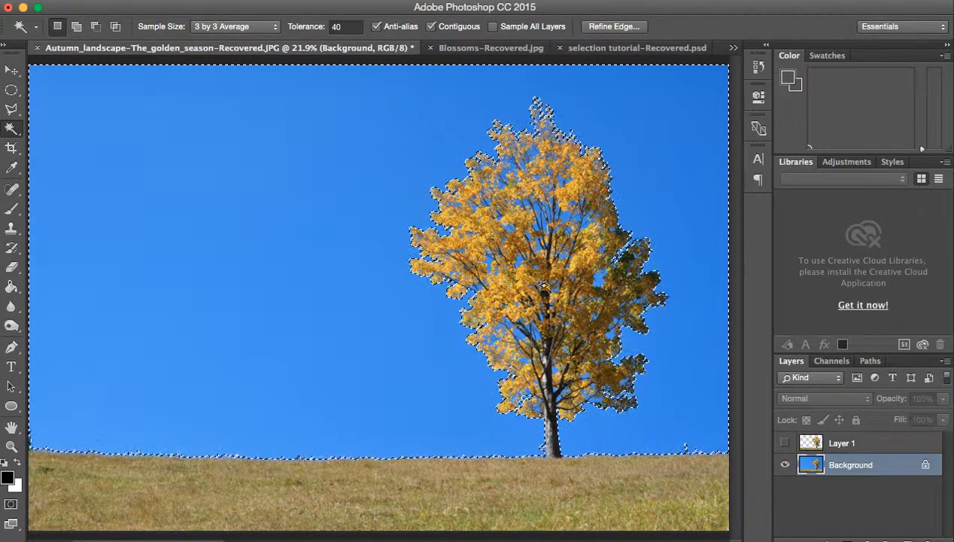
left_click(431, 27)
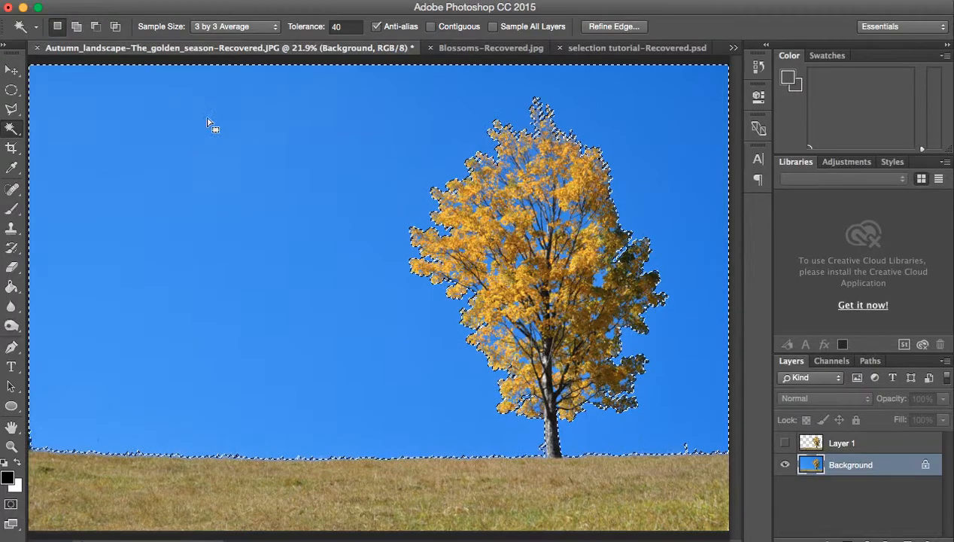
Step: Clear the selection and reselect the sky with the Magic Wand at a tolerance of 40 with Contiguous off
key("super+d")
left_click(201, 140)
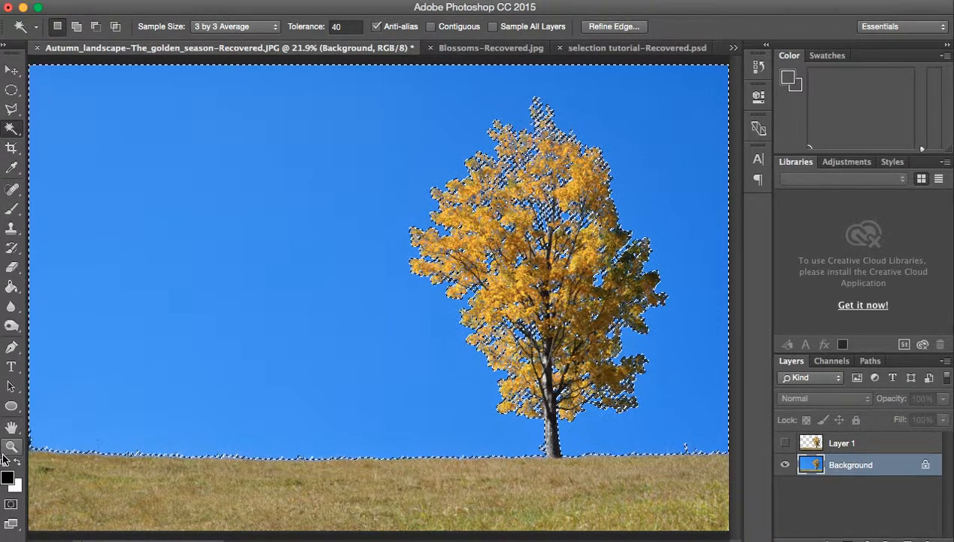
Step: Examine how the non-contiguous sky selection follows the gaps between the tree's leaves and branches at up to 200% zoom
key("super+plus")
key("super+plus")
key("super+plus")
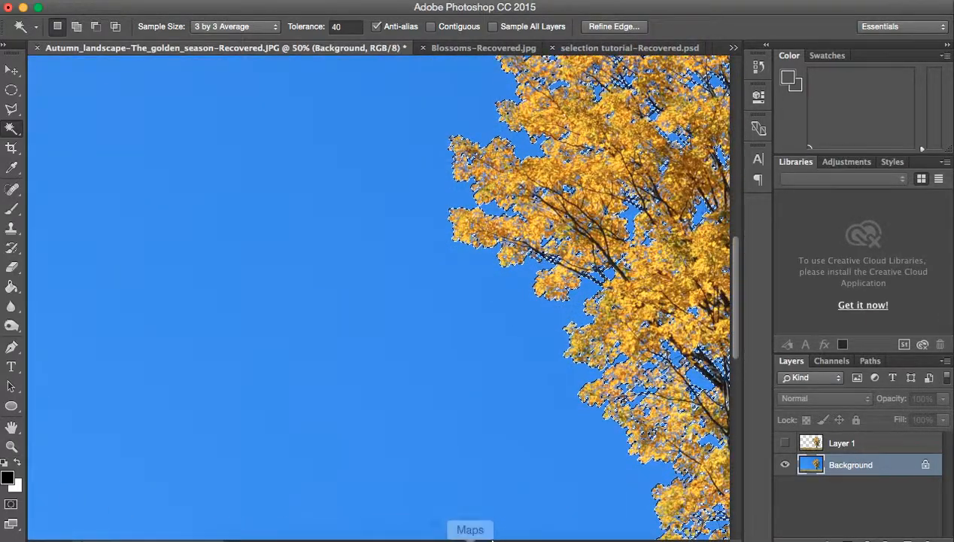
scroll(507, 526, "right", 5)
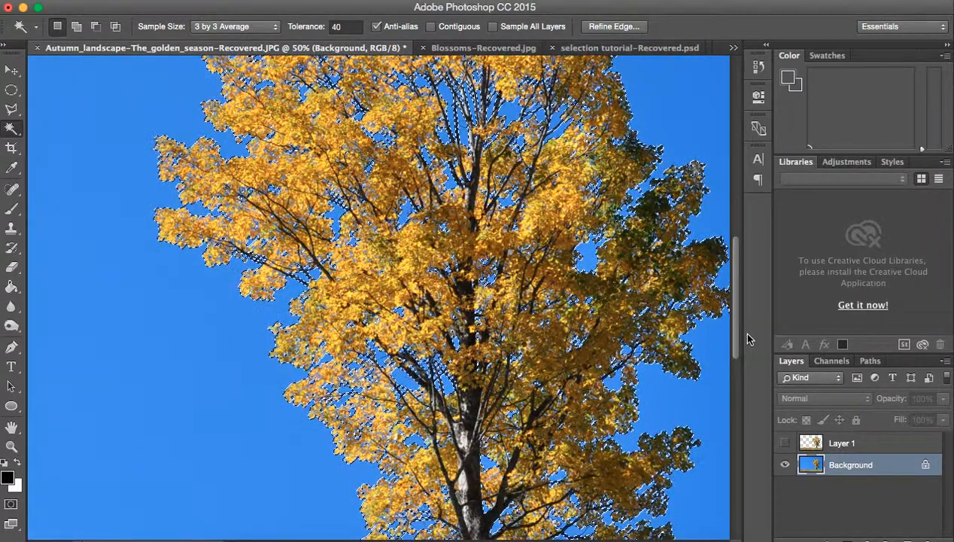
left_click_drag(738, 336, 738, 295)
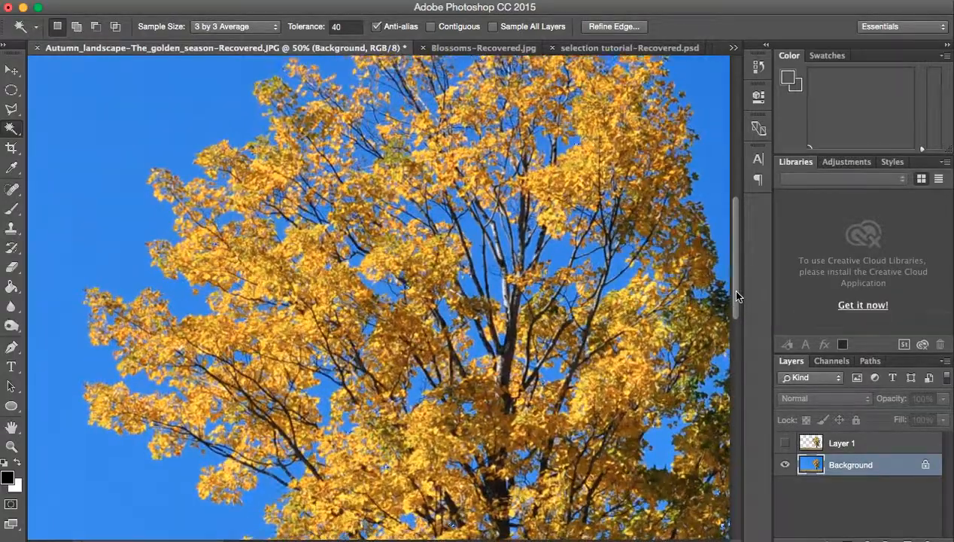
key("super+plus")
left_click_drag(738, 279, 734, 232)
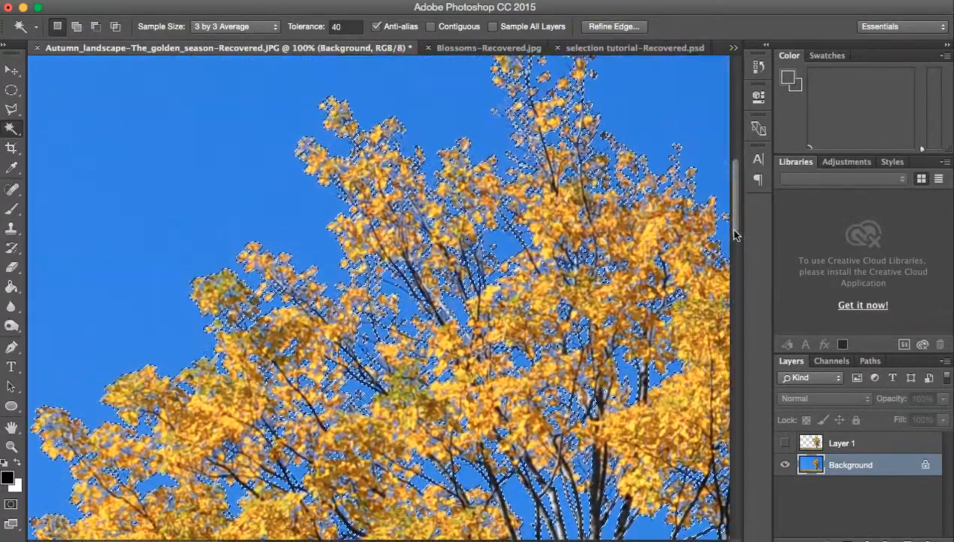
key("super+plus")
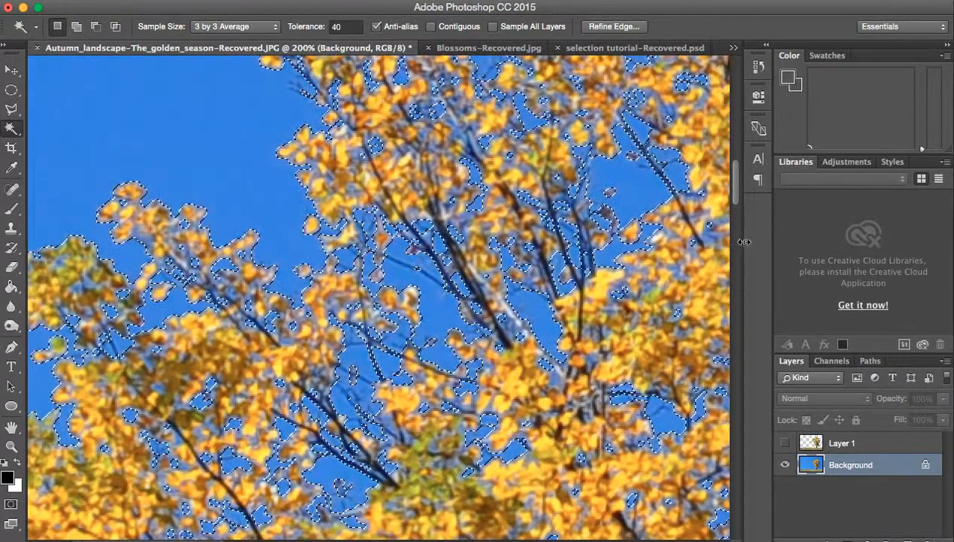
left_click_drag(736, 202, 739, 179)
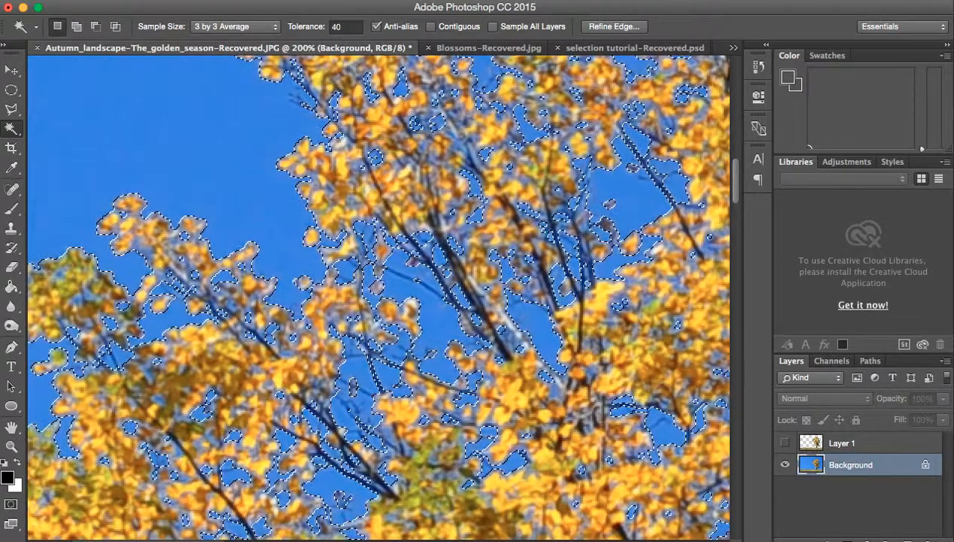
Step: Invert the sky selection to copy the tree and grass to a new layer, and leave only that layer visible
left_click(431, 0)
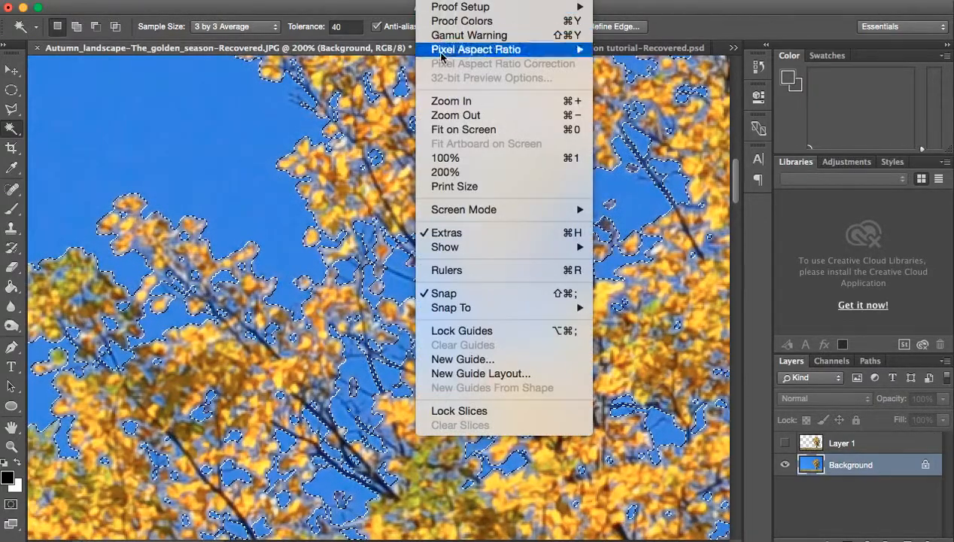
left_click(452, 129)
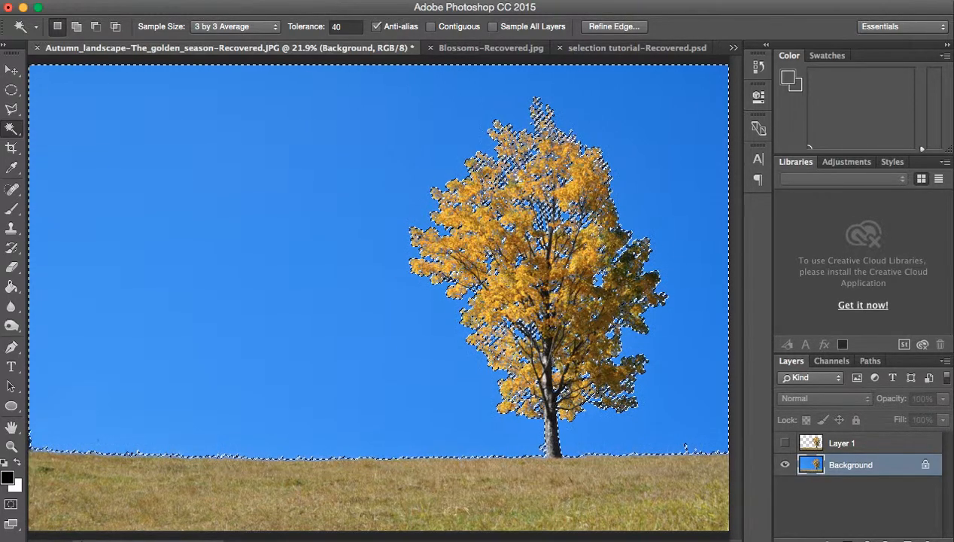
left_click(325, 0)
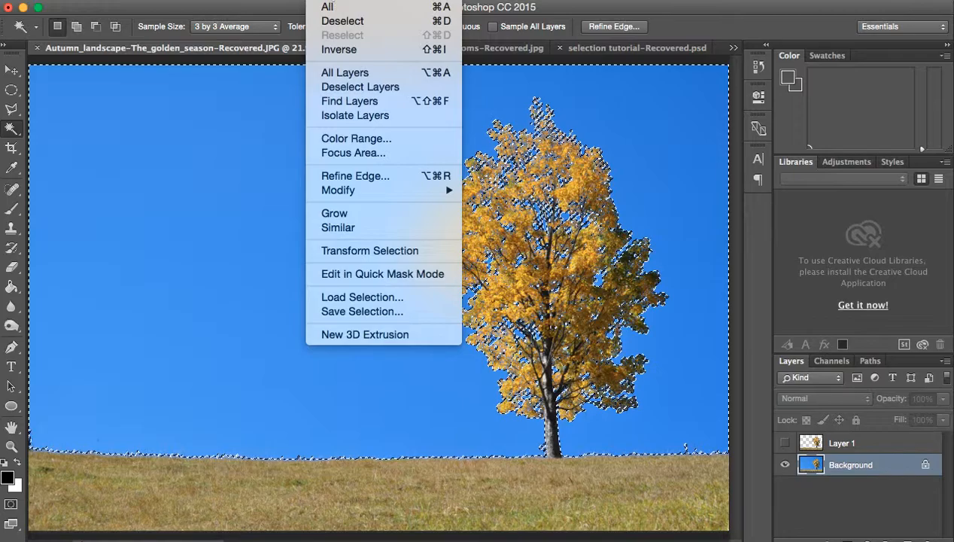
left_click(332, 54)
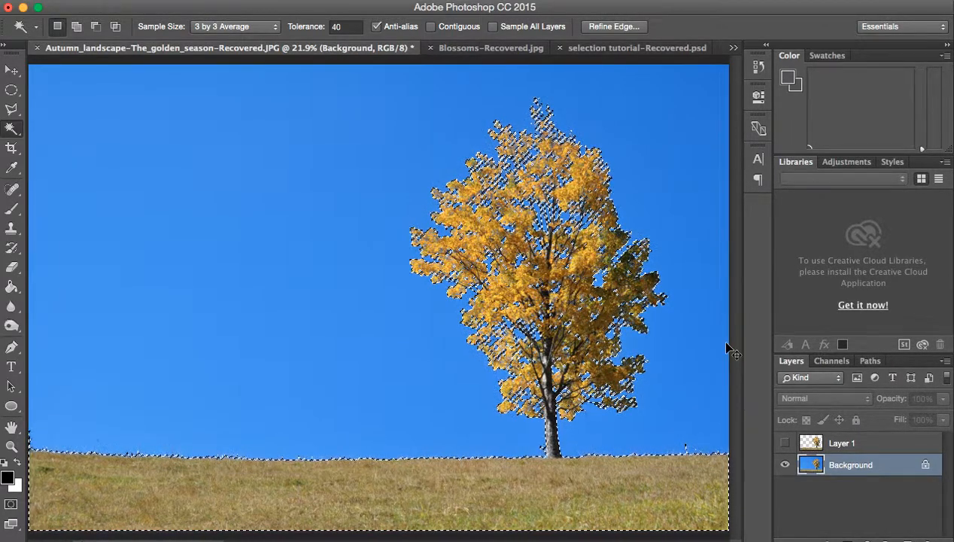
key("ctrl+j")
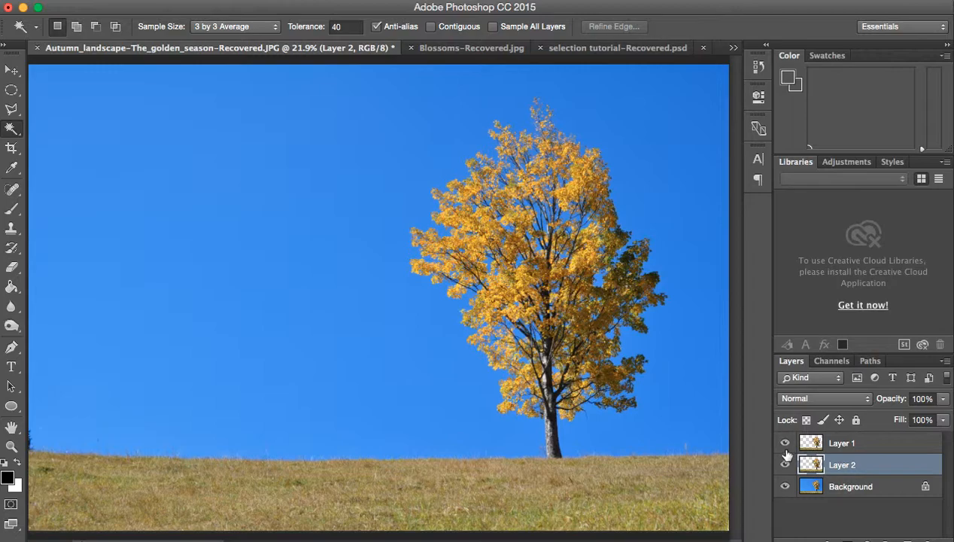
left_click(786, 486)
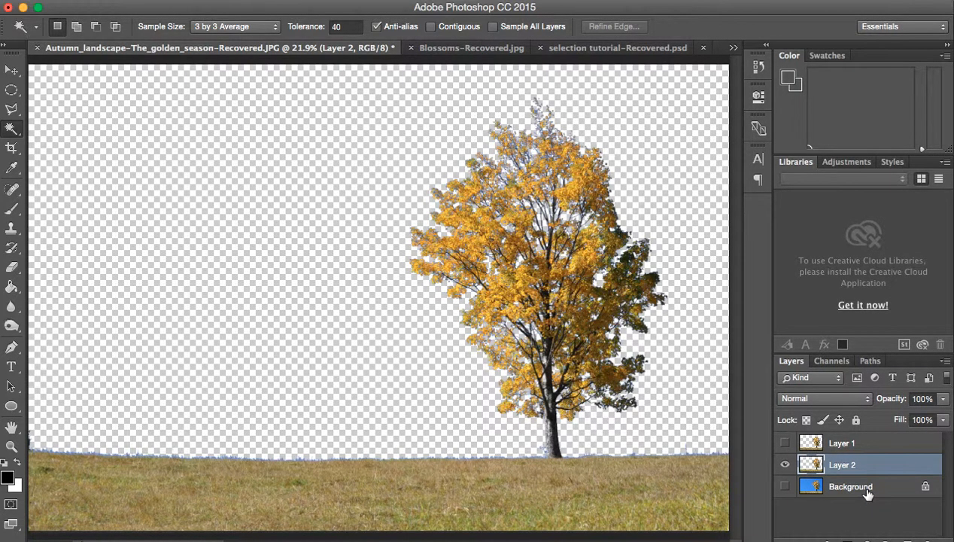
Step: Reselect the tree and grass, and save the selection as a new channel named "tree and grass"
left_click(322, 0)
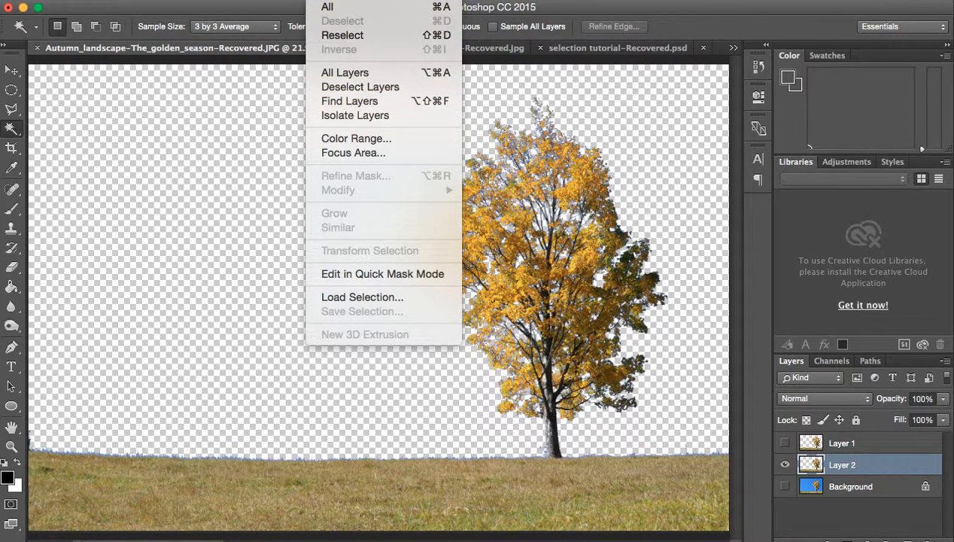
left_click(336, 36)
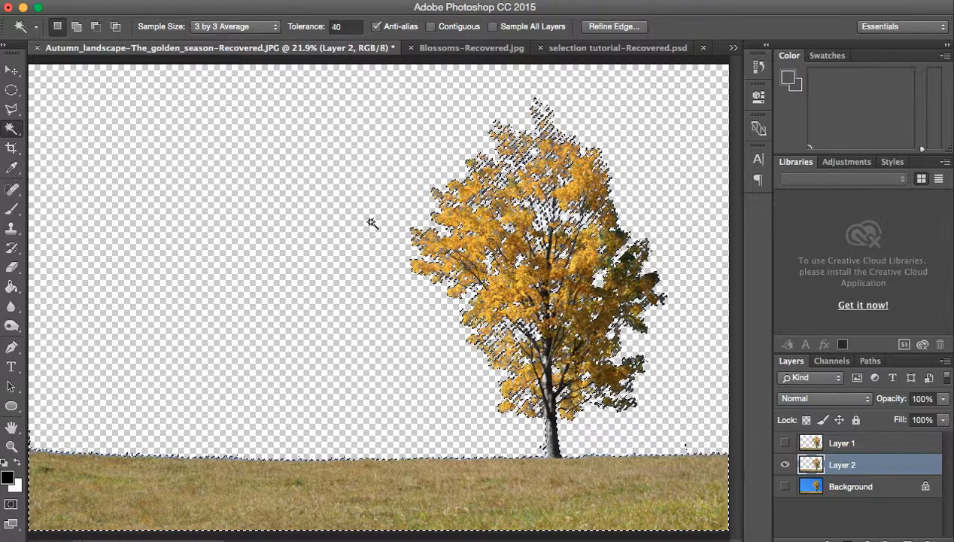
left_click(324, 1)
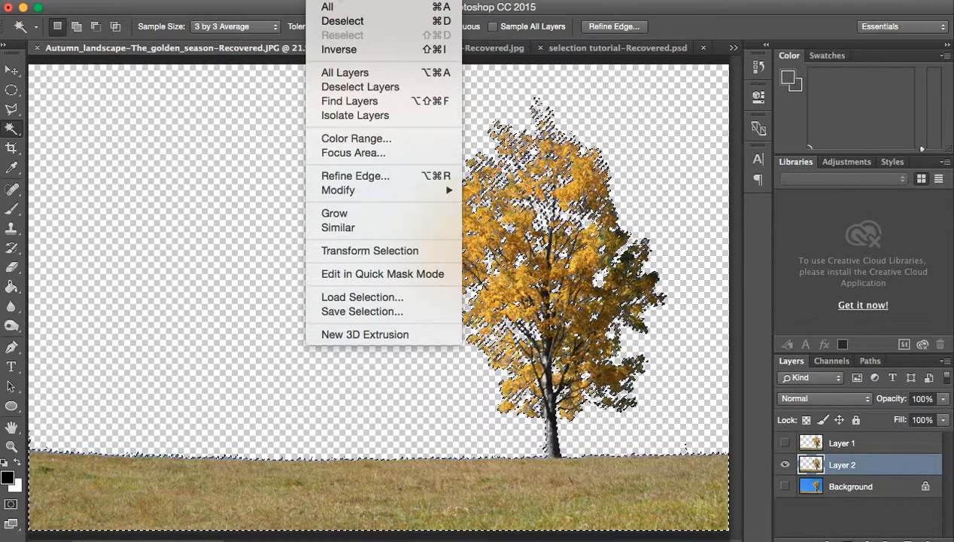
left_click(393, 313)
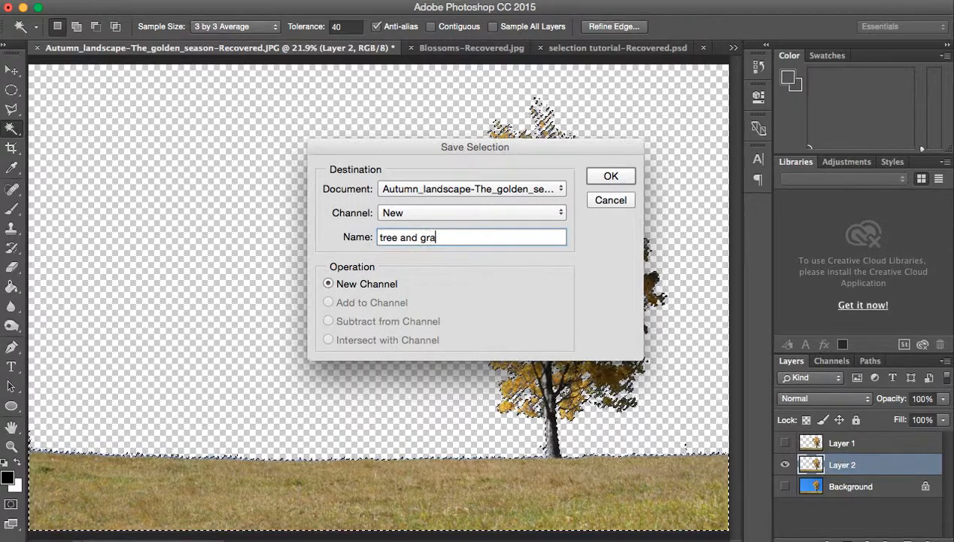
left_click(609, 178)
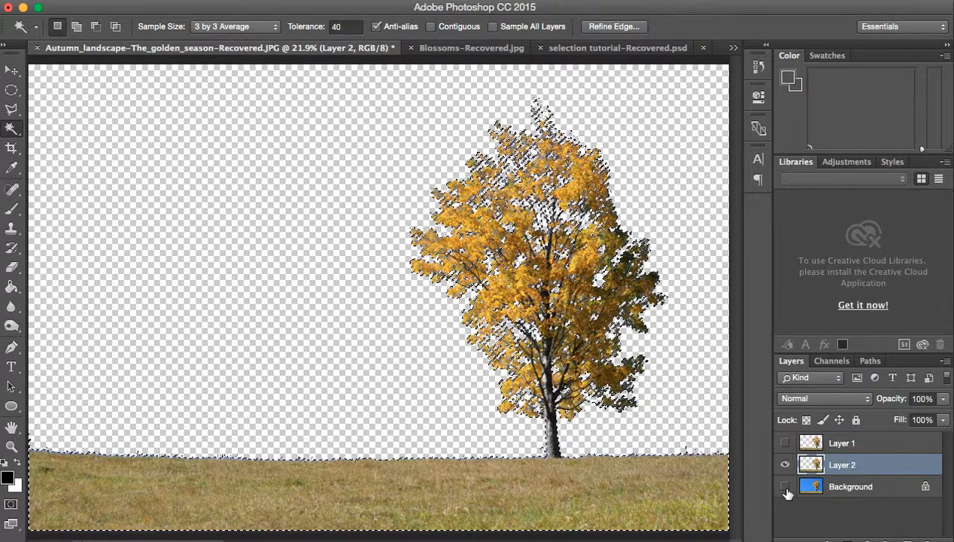
Step: Drop the active selection by using the Elliptical Marquee in intersect mode over the empty sky area
left_click(12, 89)
left_click(188, 142)
left_click_drag(86, 142, 279, 258)
left_click(336, 269)
left_click(150, 212)
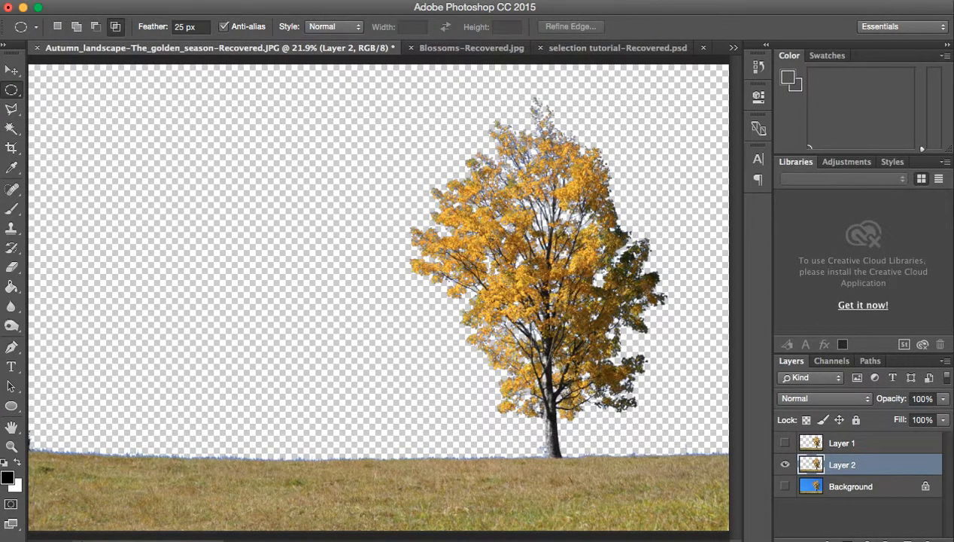
Step: Load the saved "tree and grass" channel as a new selection
left_click(325, 1)
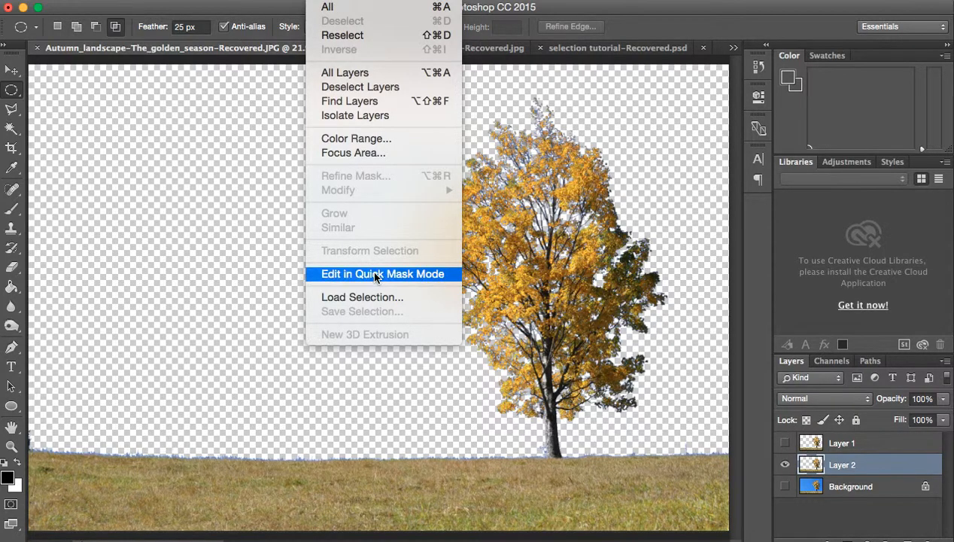
left_click(375, 298)
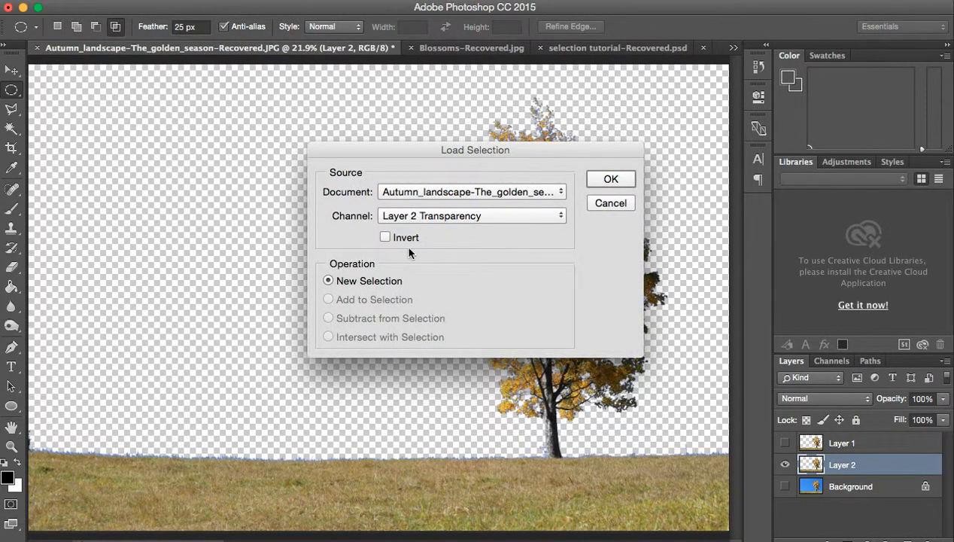
left_click(519, 216)
left_click(512, 237)
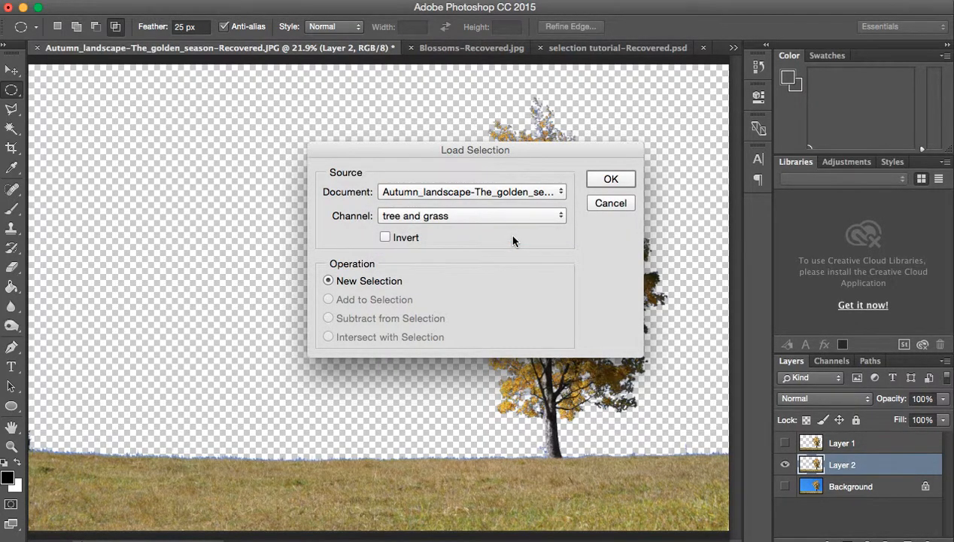
left_click(599, 179)
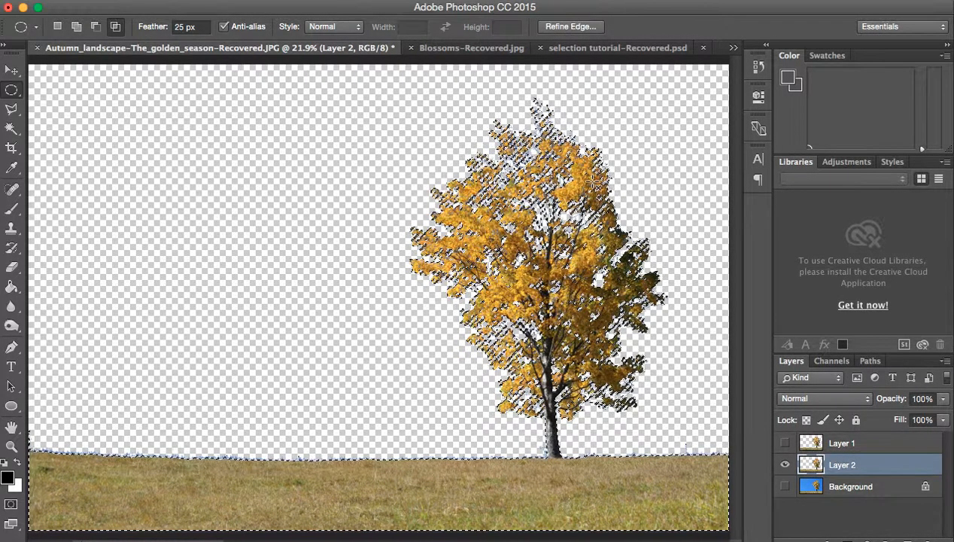
Step: Select the blue sky in Blossoms-Recovered.jpg with the Magic Wand, and add the light clouds to the selection
left_click(434, 49)
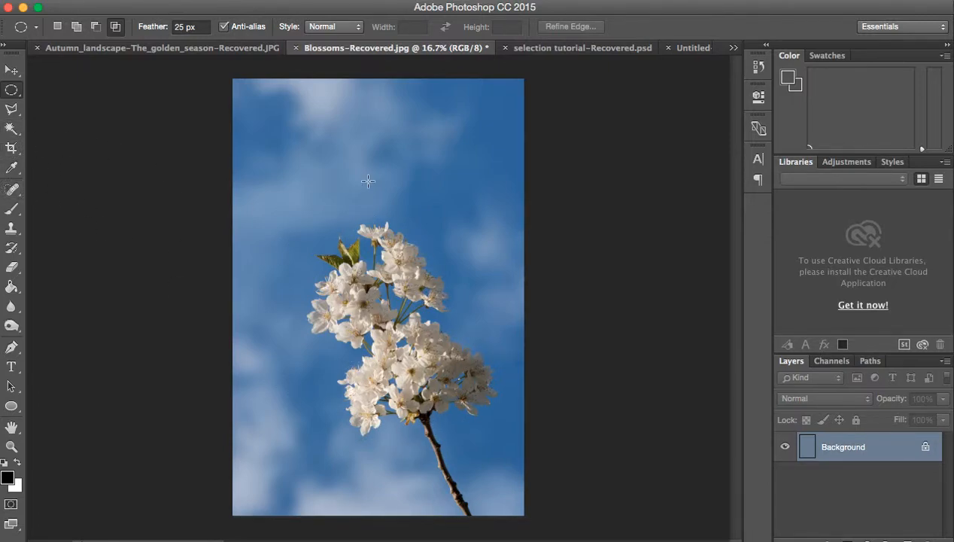
left_click(11, 130)
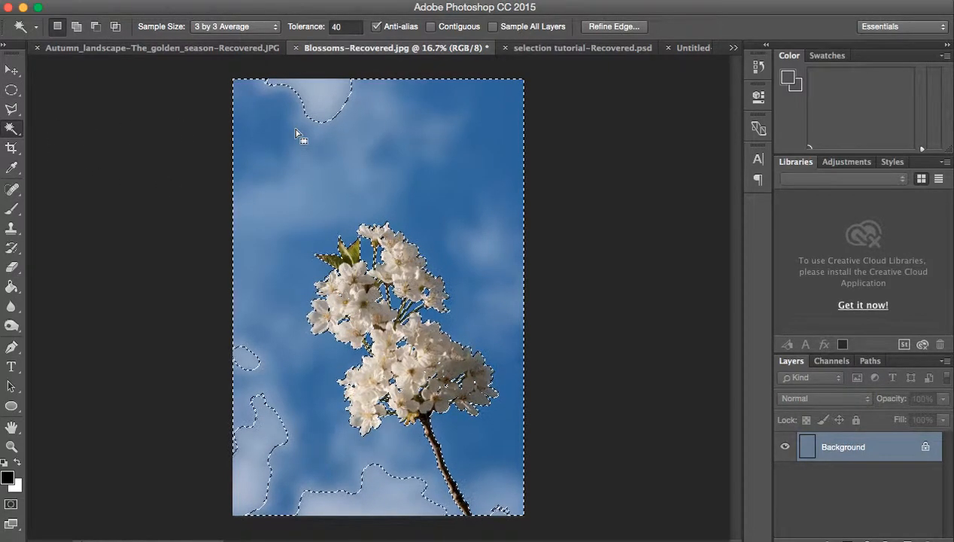
key("shift")
left_click(323, 98, "shift")
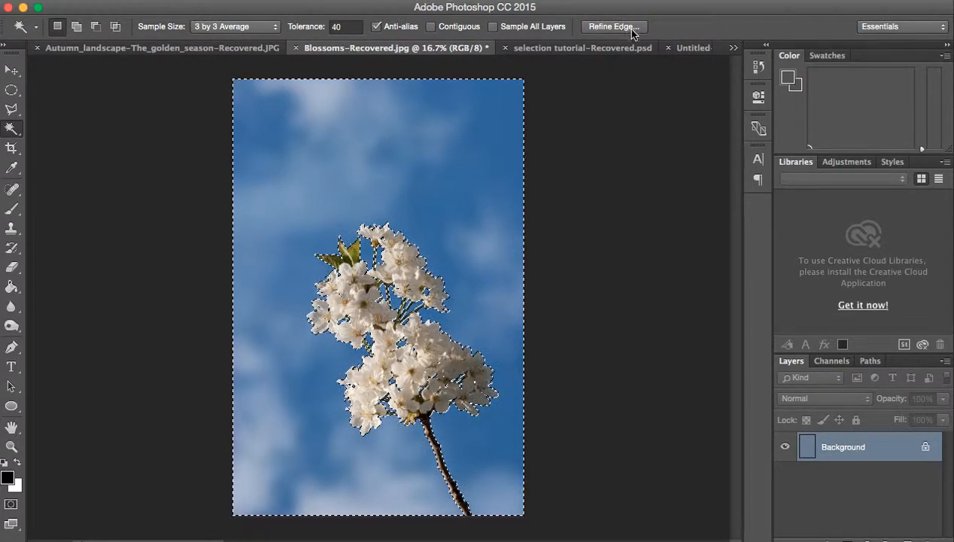
left_click(242, 27)
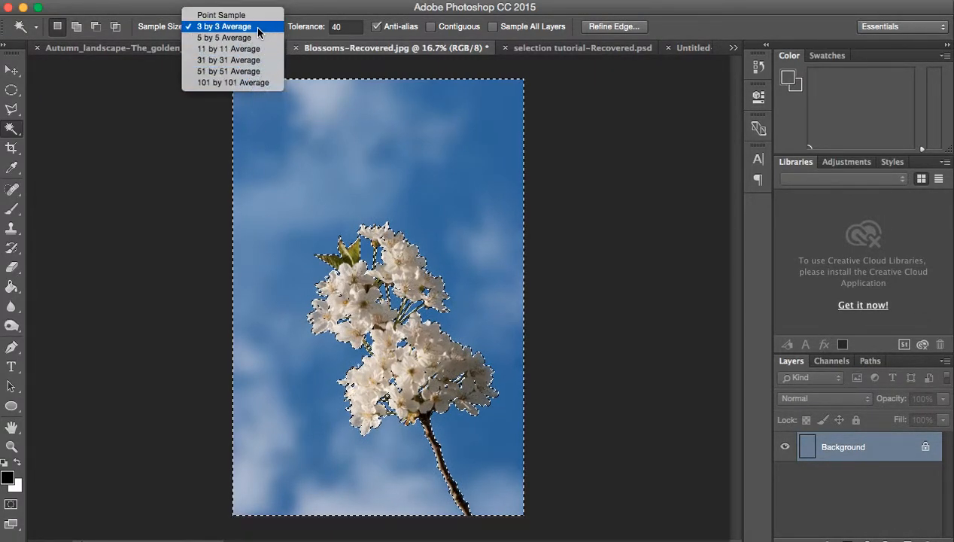
left_click(351, 30)
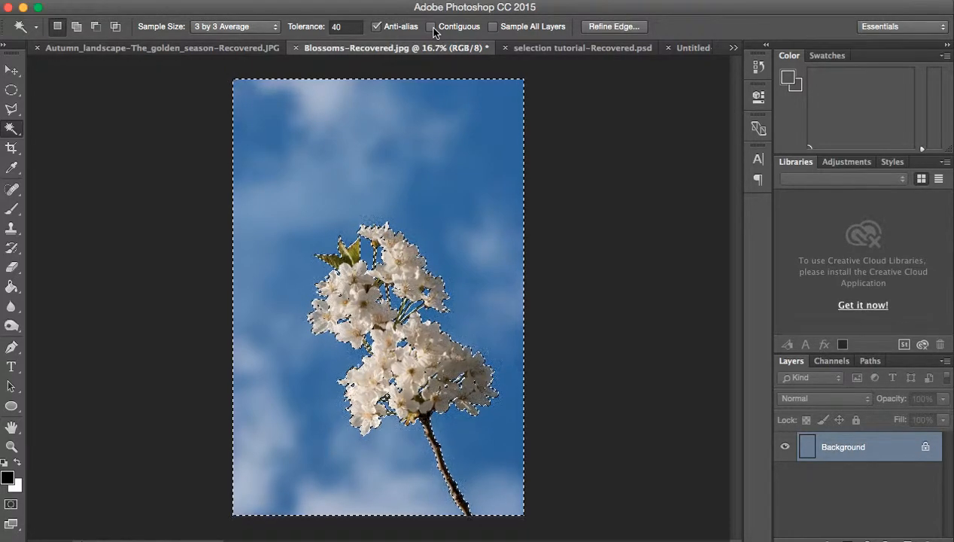
Step: Look through the open documents and bring up Unidentified_Pink_Dahlia_2750px.jpg
left_click(536, 48)
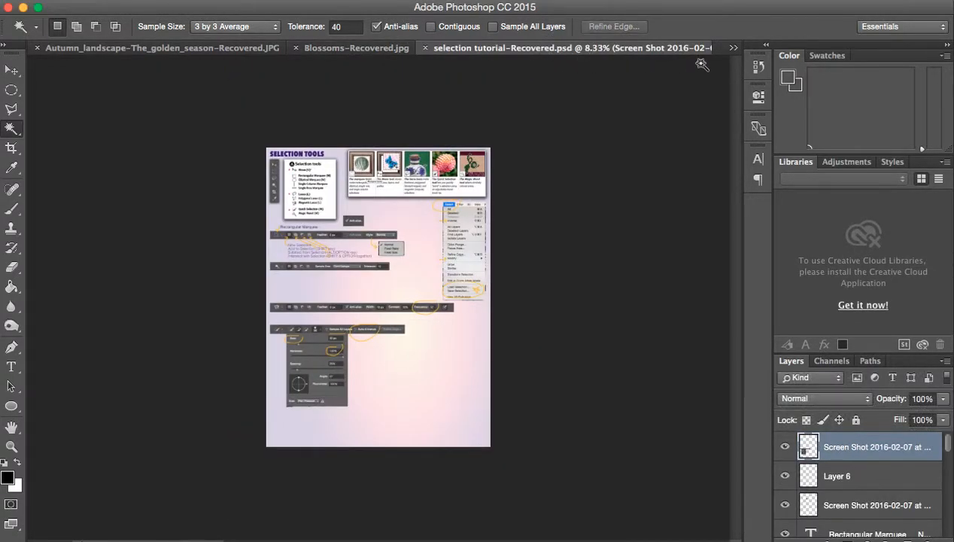
left_click(733, 49)
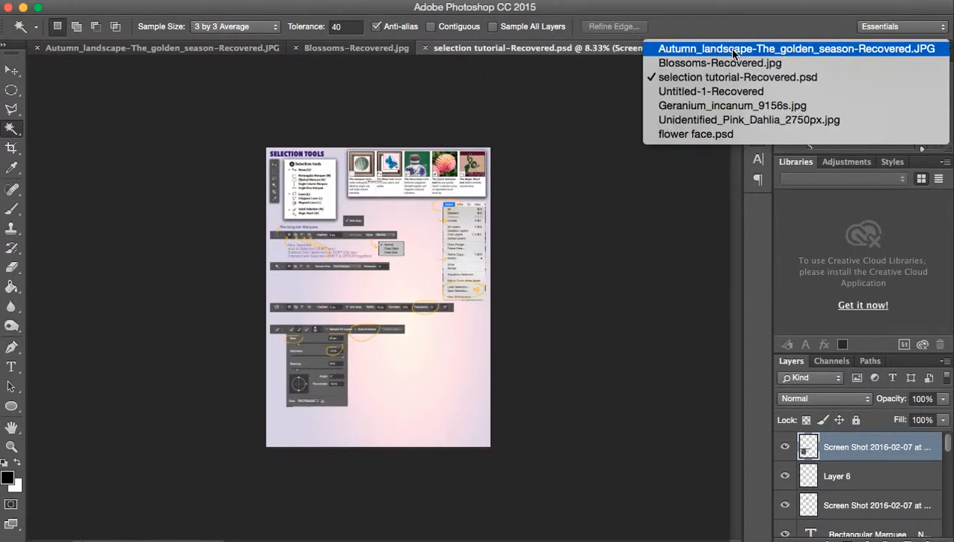
left_click(725, 95)
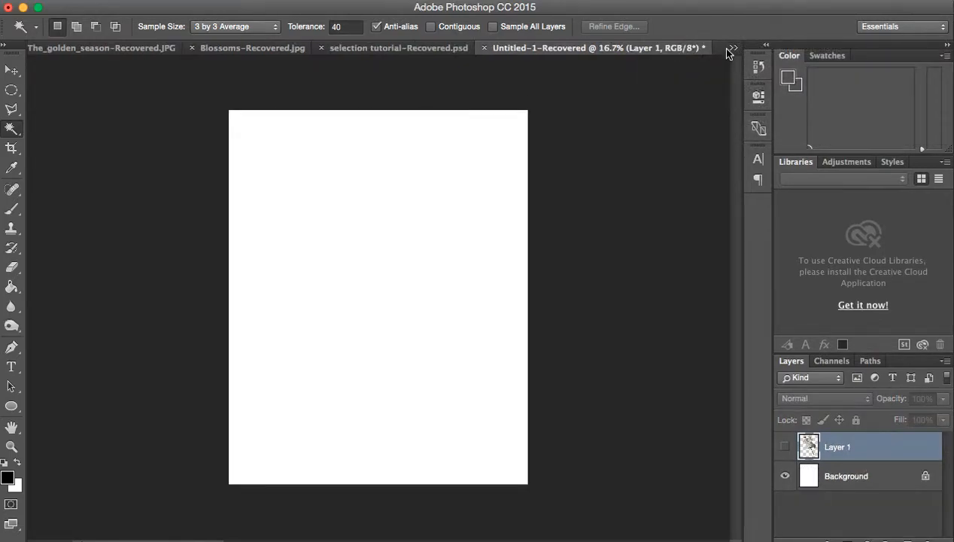
left_click(730, 48)
left_click(707, 119)
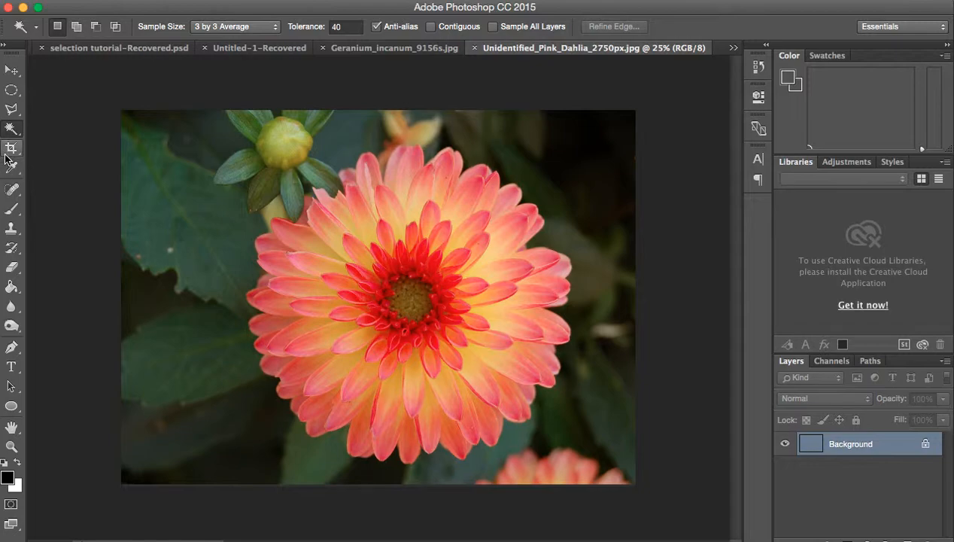
Step: Select a small patch of dark background in the photo's upper right corner with the Quick Selection tool at brush size 30
left_click(14, 134)
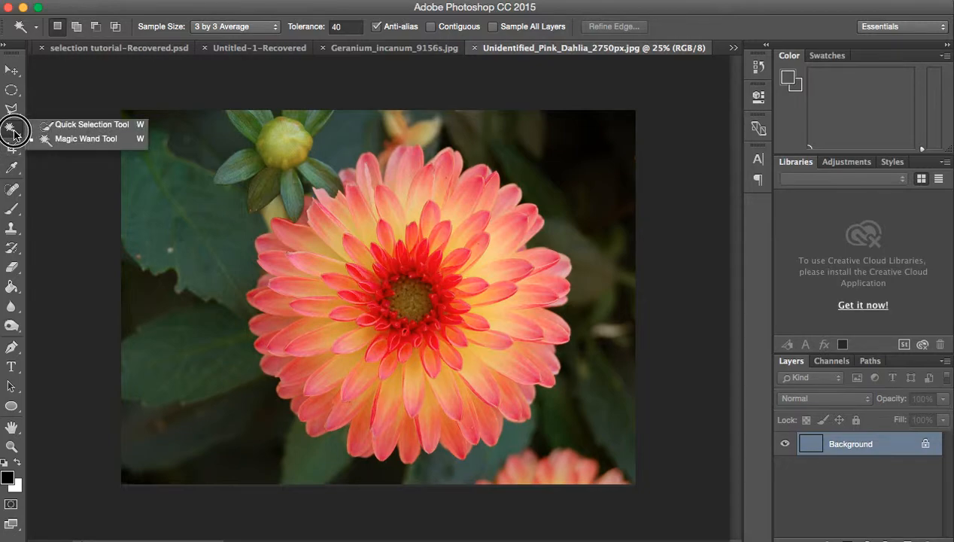
left_click(61, 126)
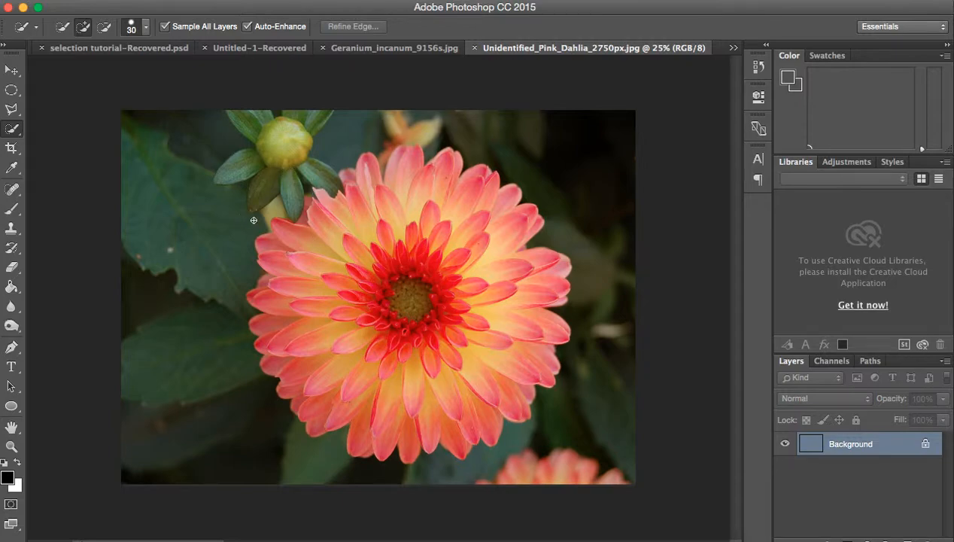
left_click(612, 120)
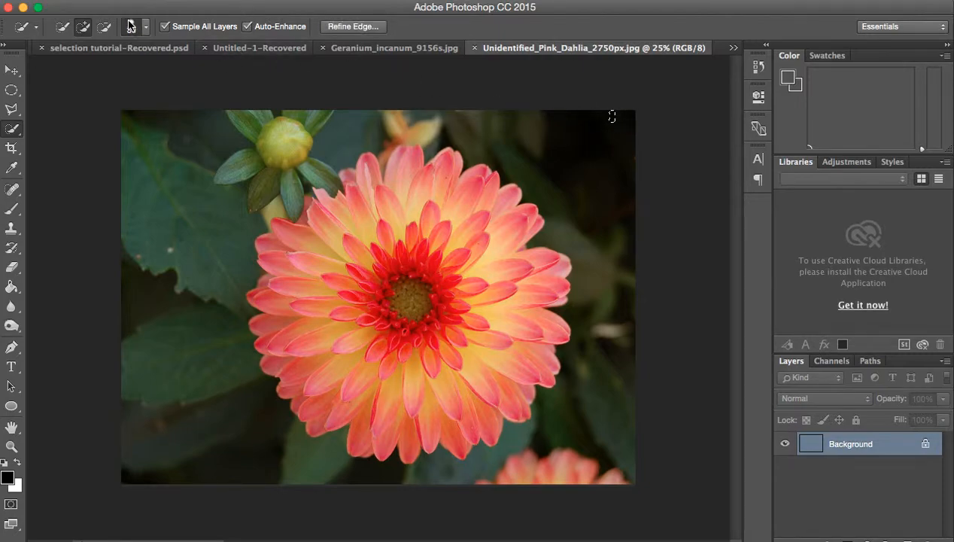
Step: Extend the Quick Selection over the entire background around the large dahlia, and invert the selection to the flower
mouse_move(599, 128)
left_mouse_down()
mouse_move(567, 135)
mouse_move(558, 156)
mouse_move(582, 183)
mouse_move(605, 252)
mouse_move(608, 349)
mouse_move(545, 467)
mouse_move(485, 482)
mouse_move(374, 479)
mouse_move(236, 444)
mouse_move(162, 323)
mouse_move(183, 247)
mouse_move(221, 181)
mouse_move(335, 140)
left_mouse_up()
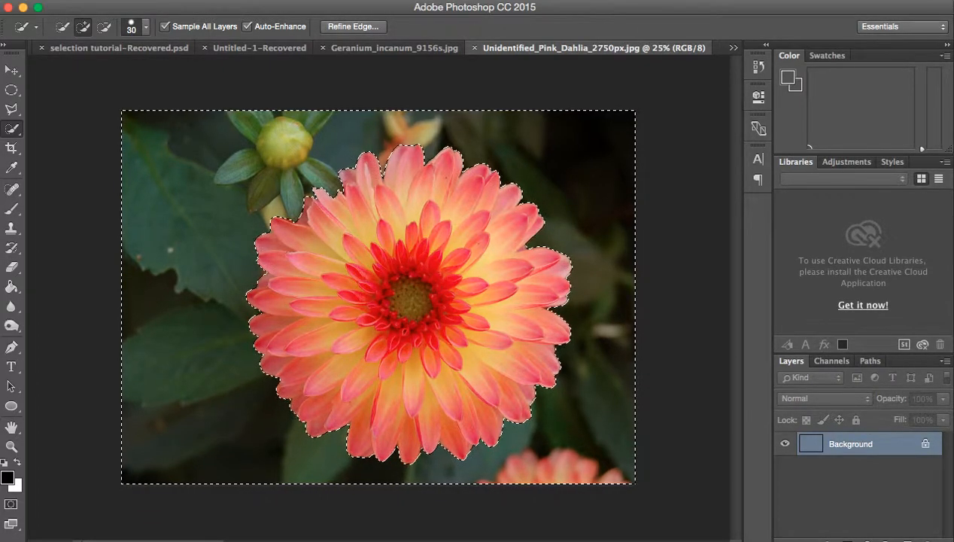
left_click(321, 1)
left_click(340, 49)
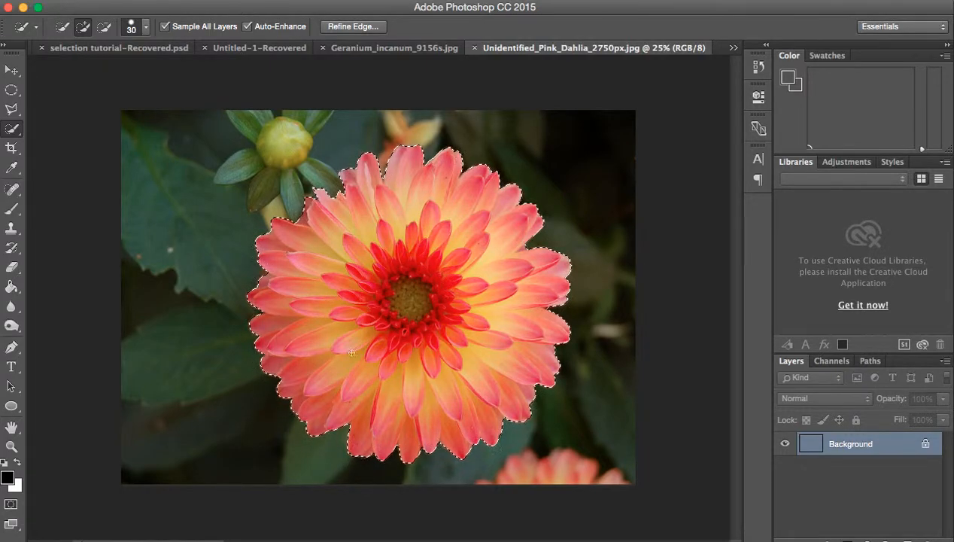
Step: Copy the selected dahlia into the Untitled-1-Recovered document as a new layer with the Move tool
left_click(10, 72)
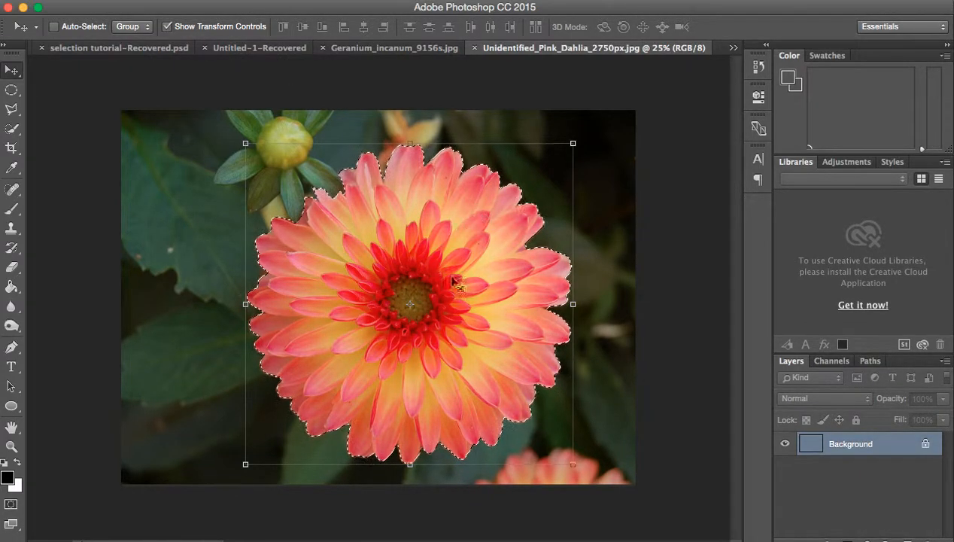
left_click(475, 235)
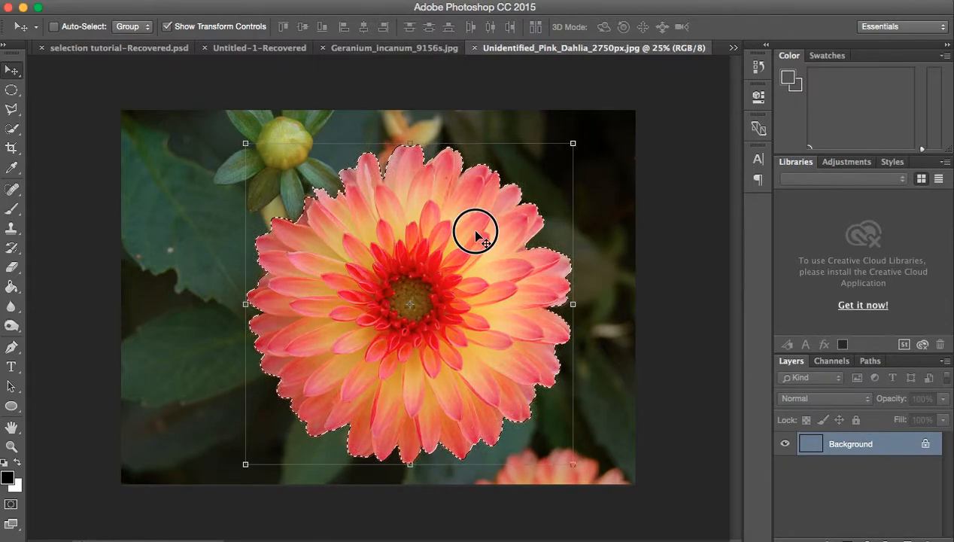
left_click_drag(475, 236, 432, 240)
left_click(645, 303)
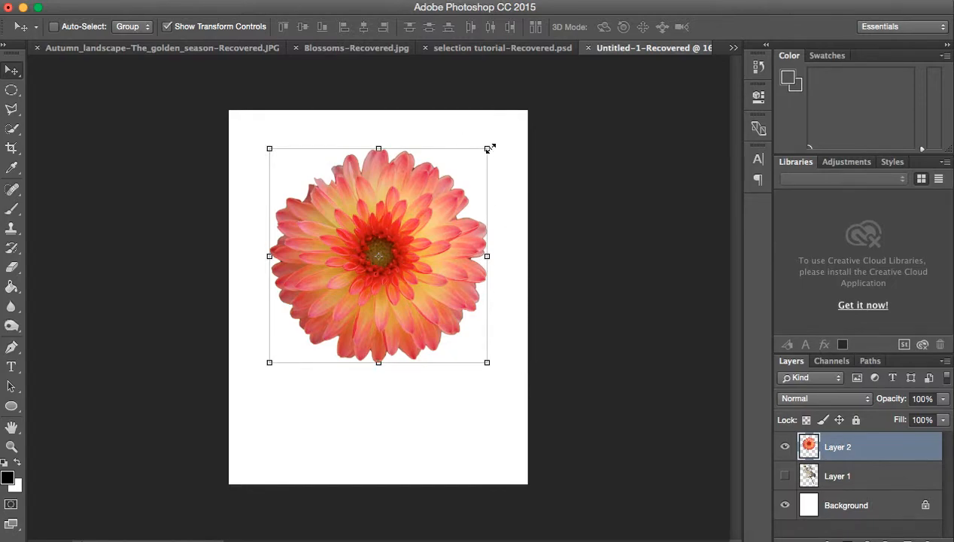
Step: Try scaling the dahlia layer without keeping its proportions, to about 88% width and 70% height, and undo the transform
left_click_drag(489, 148, 461, 213)
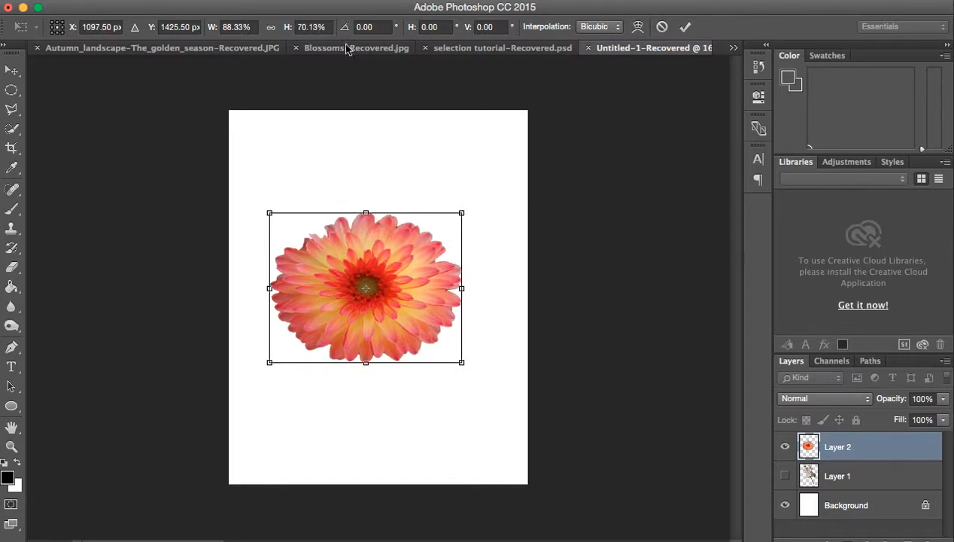
left_click(684, 26)
left_click(165, 1)
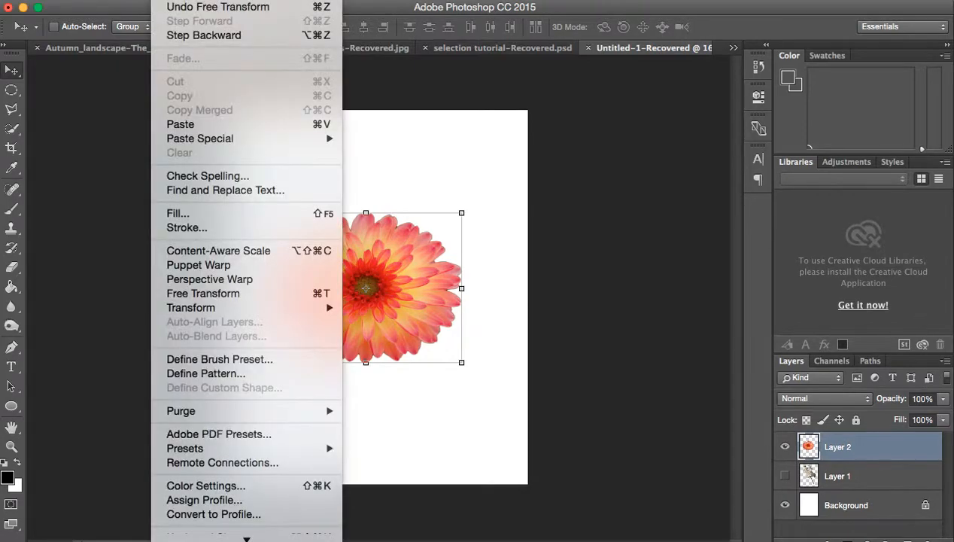
left_click(185, 37)
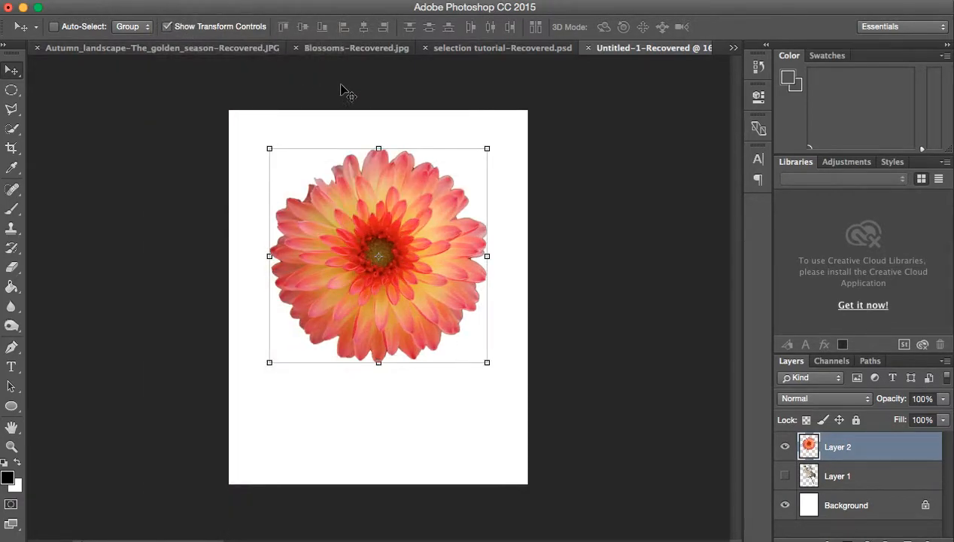
Step: Scale the dahlia layer down proportionally to about 76% and apply the transform
left_click_drag(487, 149, 433, 200)
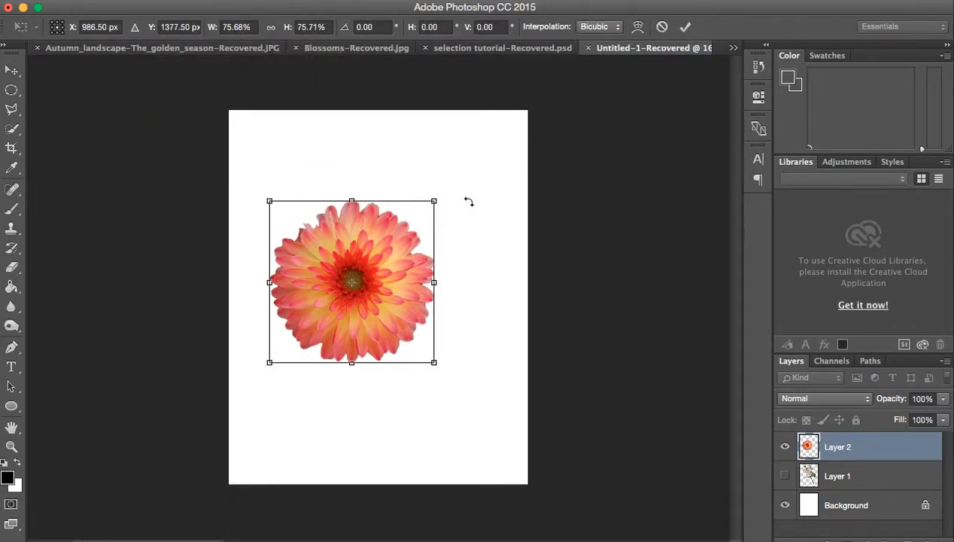
left_click(685, 27)
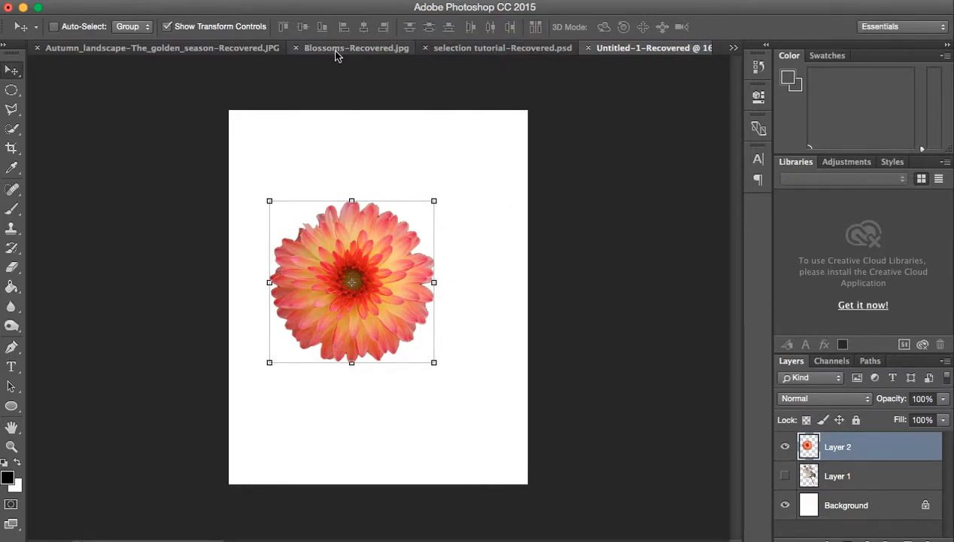
Step: Bring up Unidentified_Pink_Dahlia_2750px.jpg and set the Magnetic Lasso's frequency to 100
left_click(734, 47)
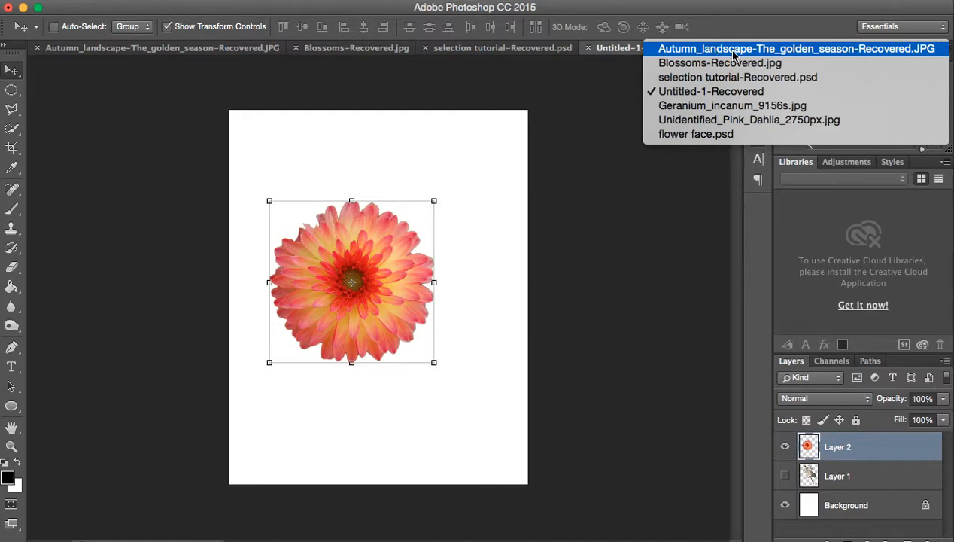
left_click(730, 119)
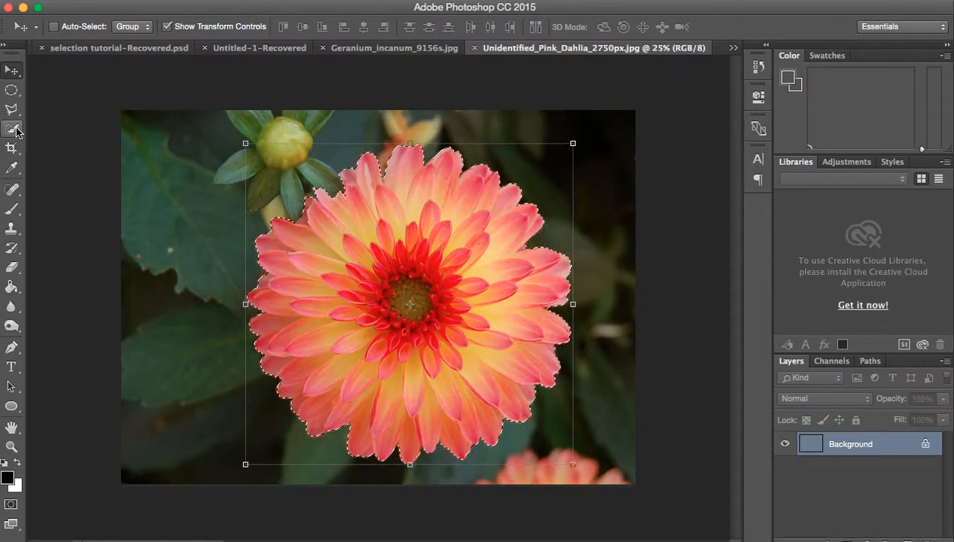
mouse_move(11, 109)
left_mouse_down()
mouse_move(78, 117)
mouse_move(81, 133)
left_mouse_up()
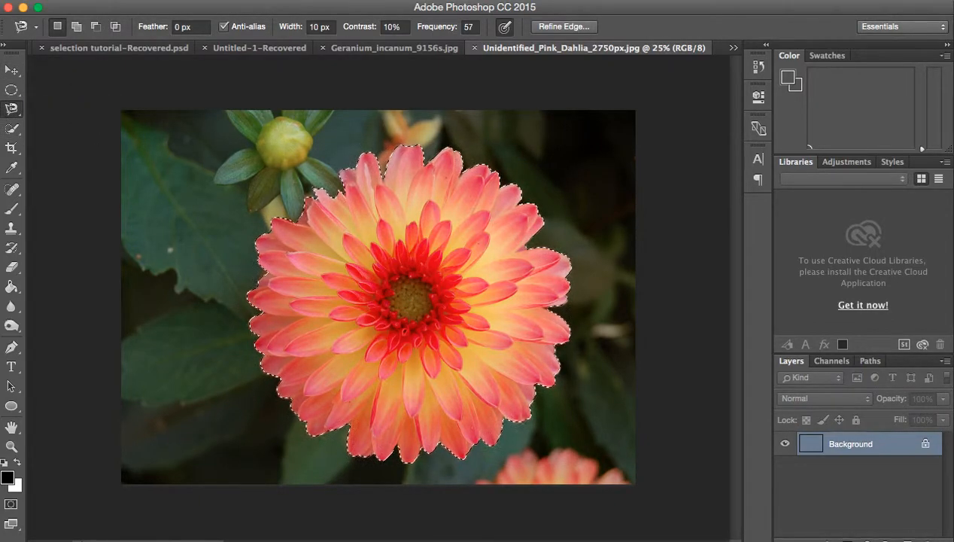
left_click(434, 1)
left_click(435, 0)
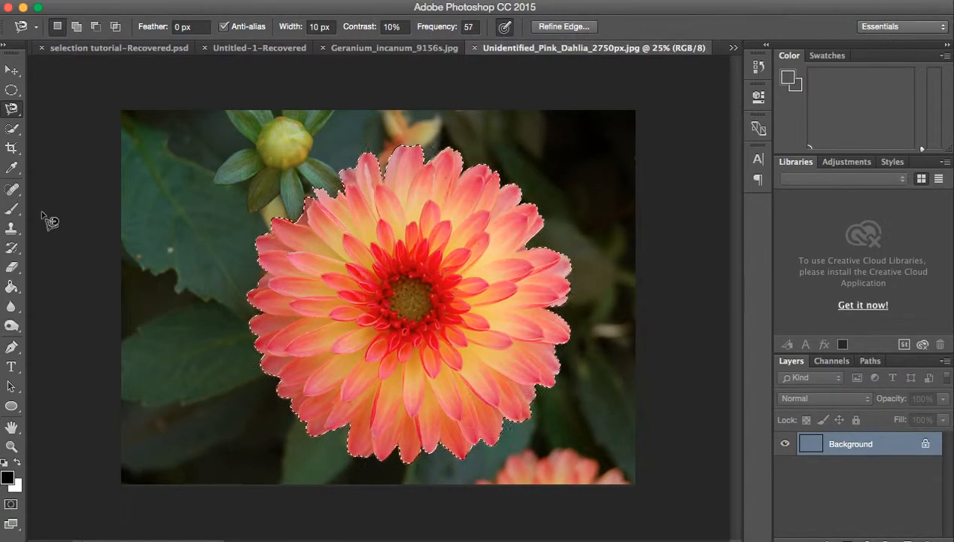
key("super+plus")
key("super+plus")
key("super+plus")
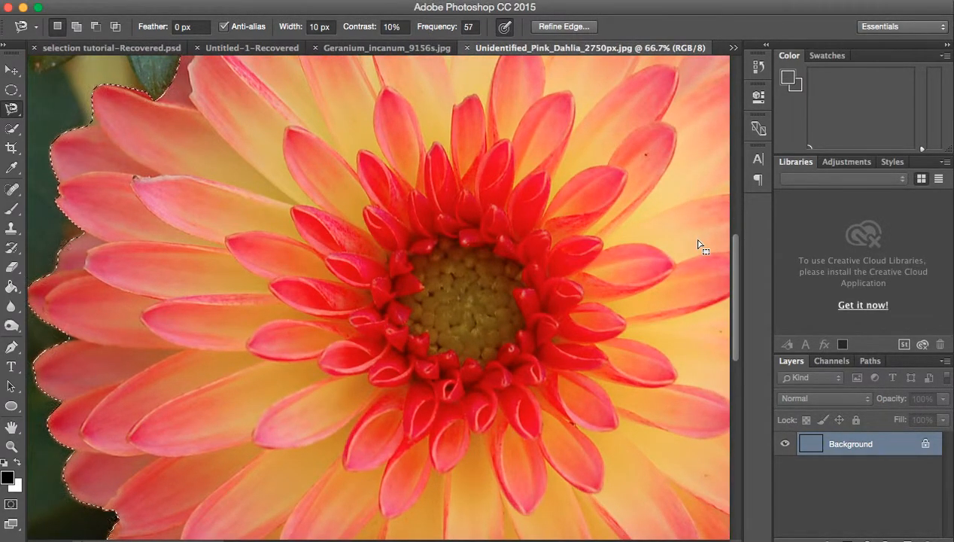
mouse_move(734, 268)
left_mouse_down()
mouse_move(734, 239)
mouse_move(735, 267)
left_mouse_up()
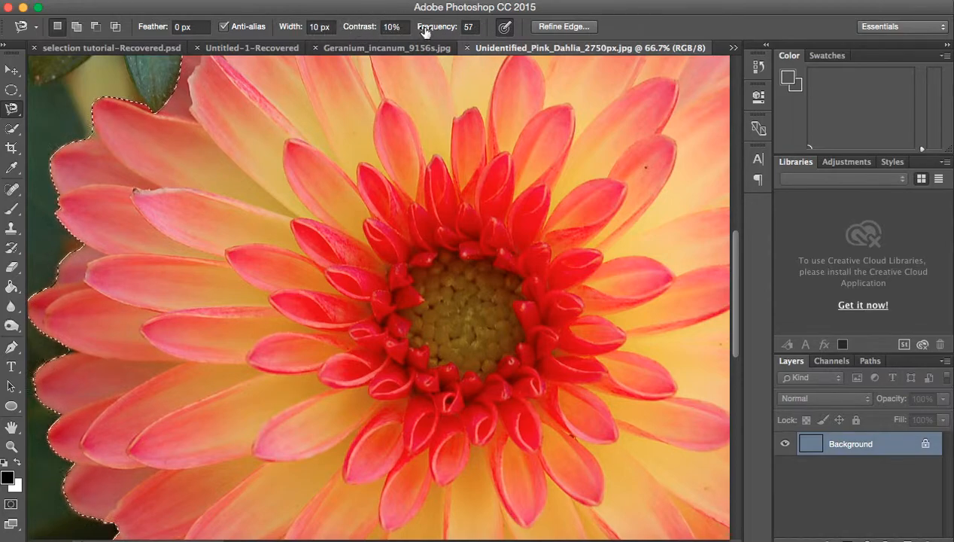
left_click(471, 28)
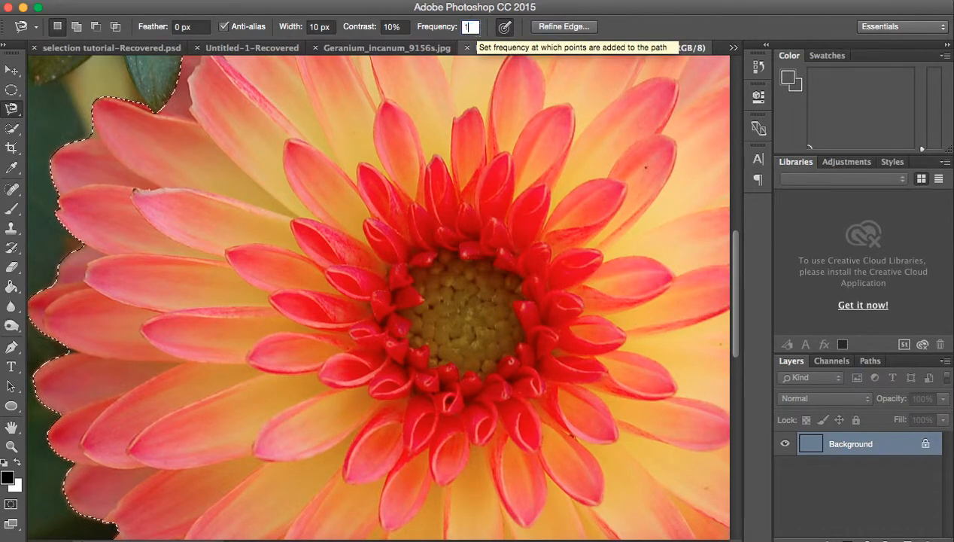
Step: Trace a closed Magnetic Lasso selection around the two neighbouring inner petals just above and right of the flower's centre
scroll(607, 85, "up", 3)
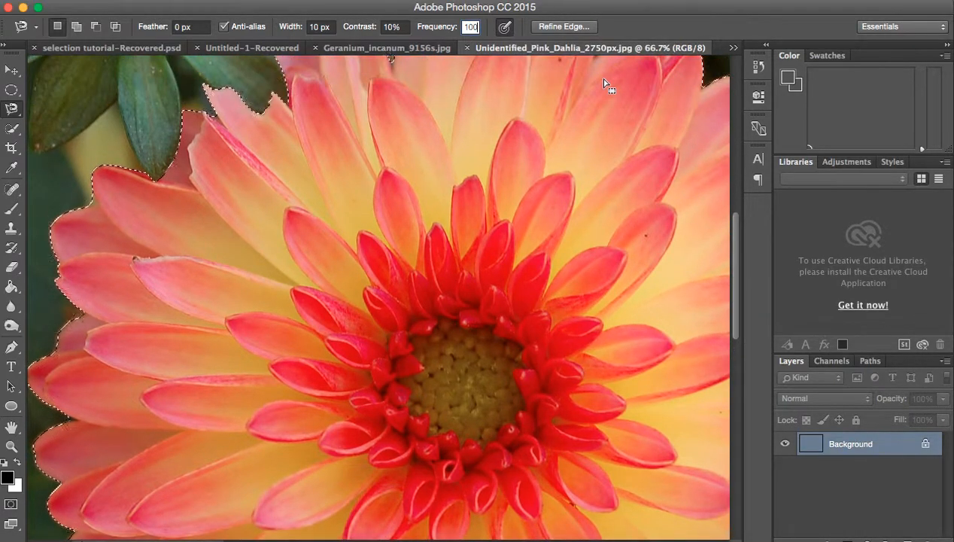
scroll(607, 85, "up", 3)
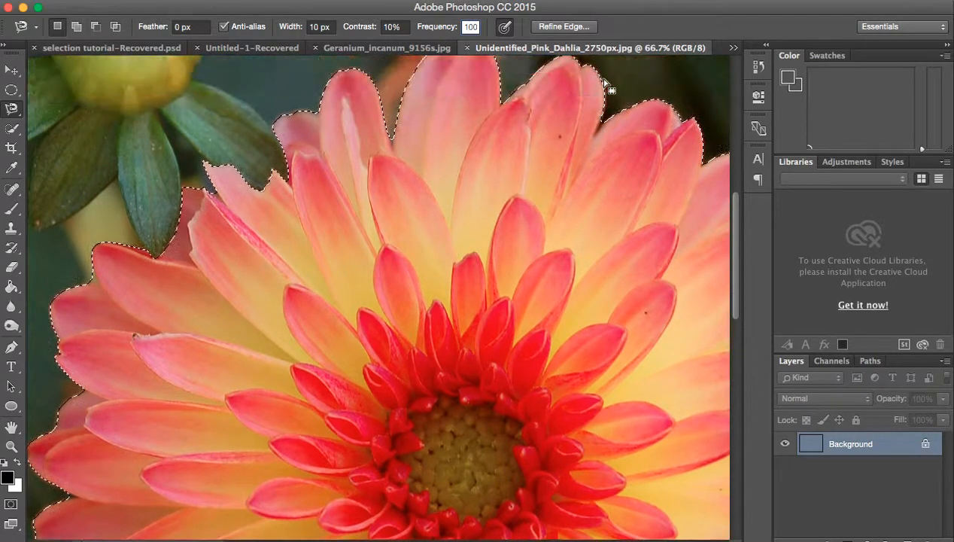
left_click(518, 197)
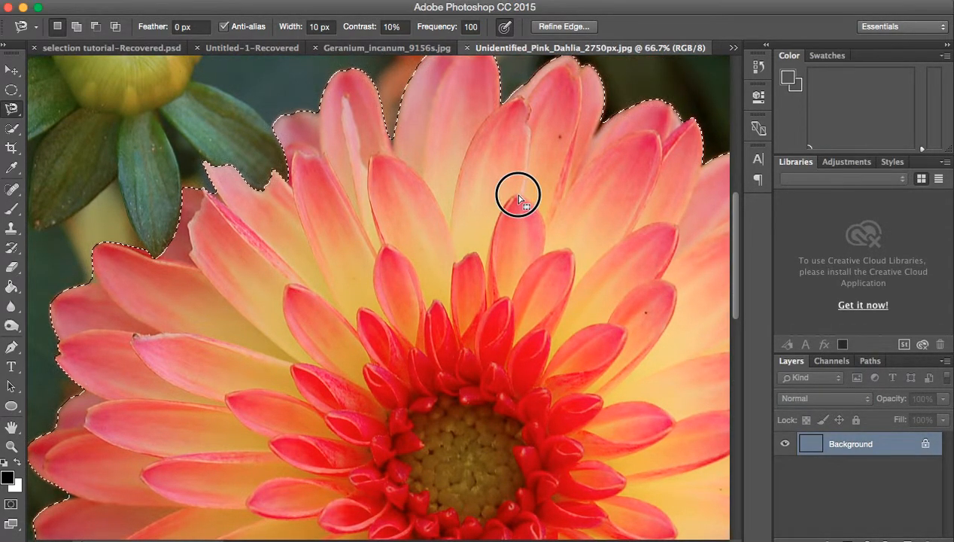
left_click(518, 194)
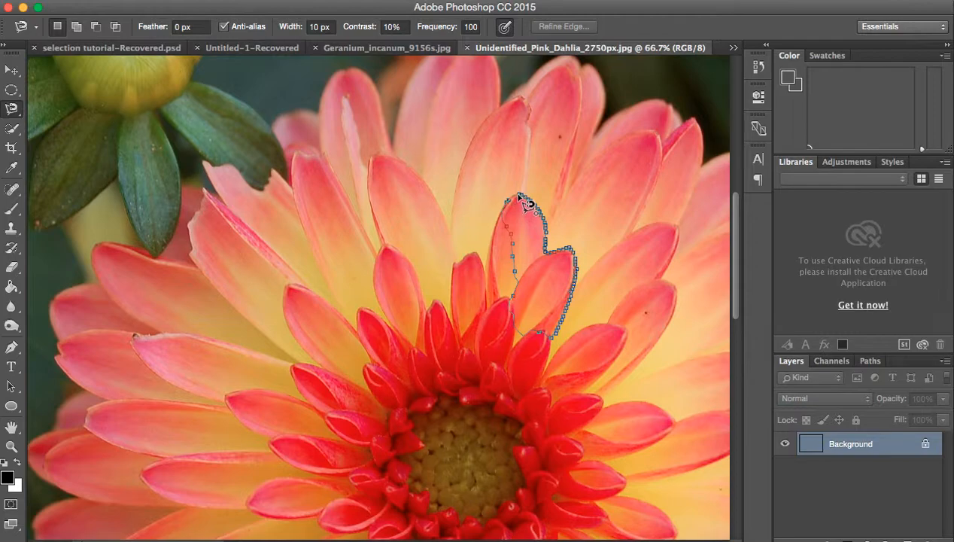
left_click(518, 198)
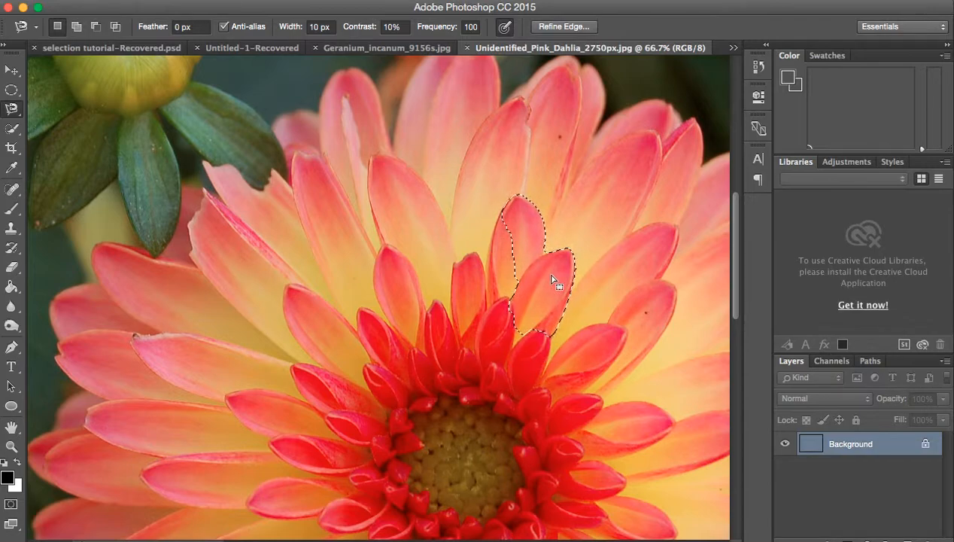
Step: Set the Magnetic Lasso's frequency to 10 and switch it to adding to the selection
left_click(471, 27)
type("10")
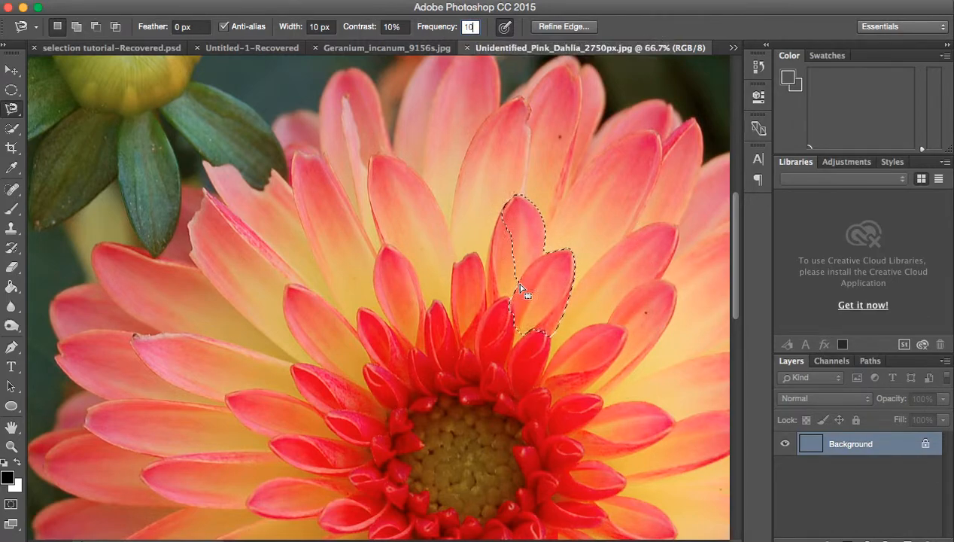
left_click(75, 28)
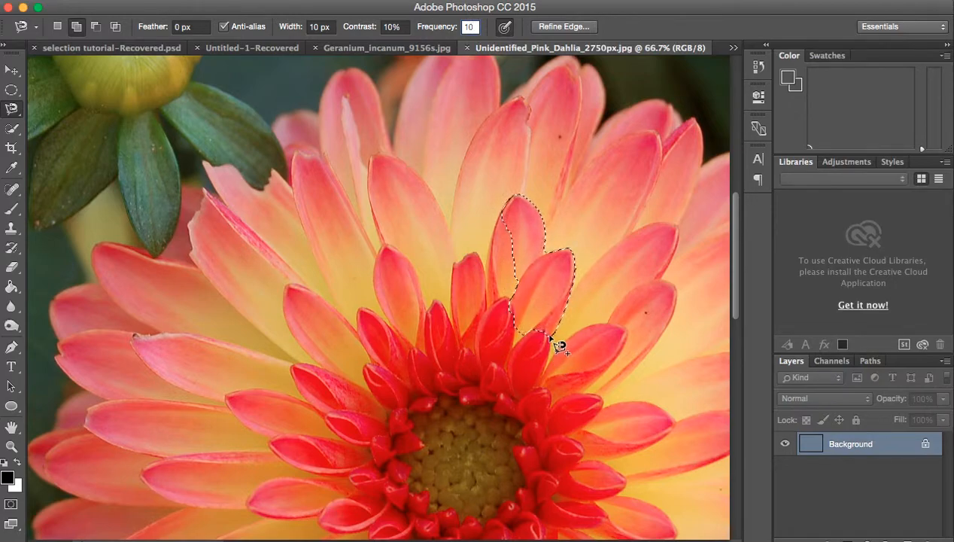
Step: Add the inner petals right of the centre and part of the flower's centre with the Magnetic Lasso, placing and deleting anchor points while tracing
left_click(551, 337)
left_click(611, 367)
left_click(597, 383)
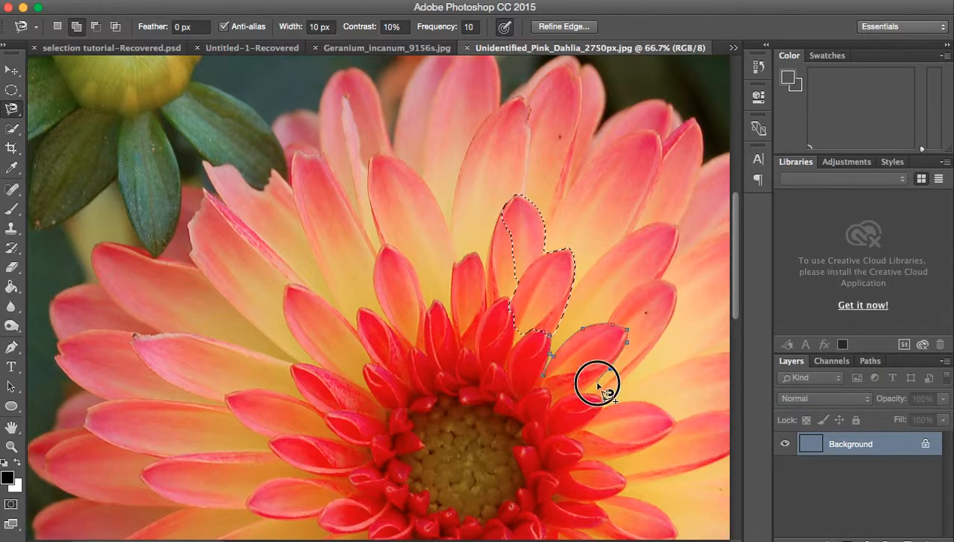
left_click(601, 399)
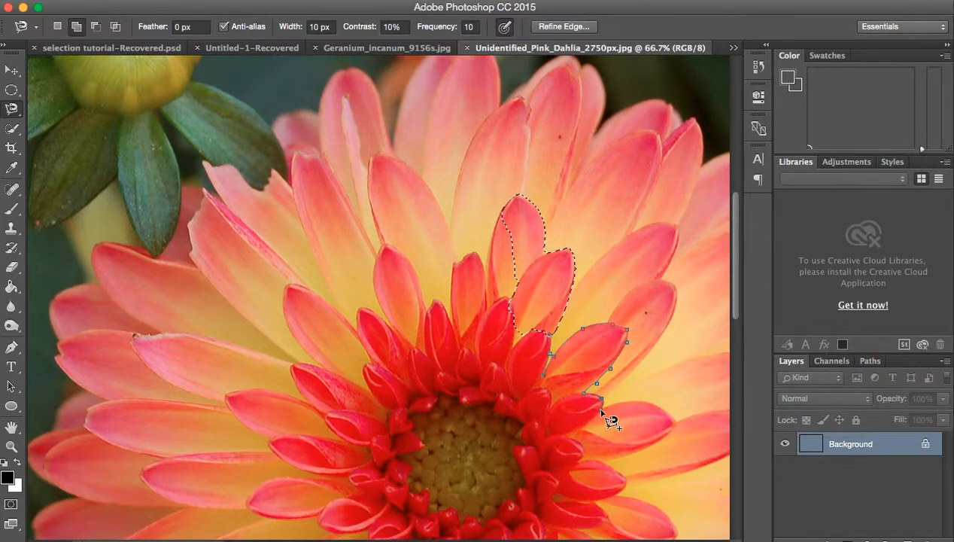
left_click(576, 433)
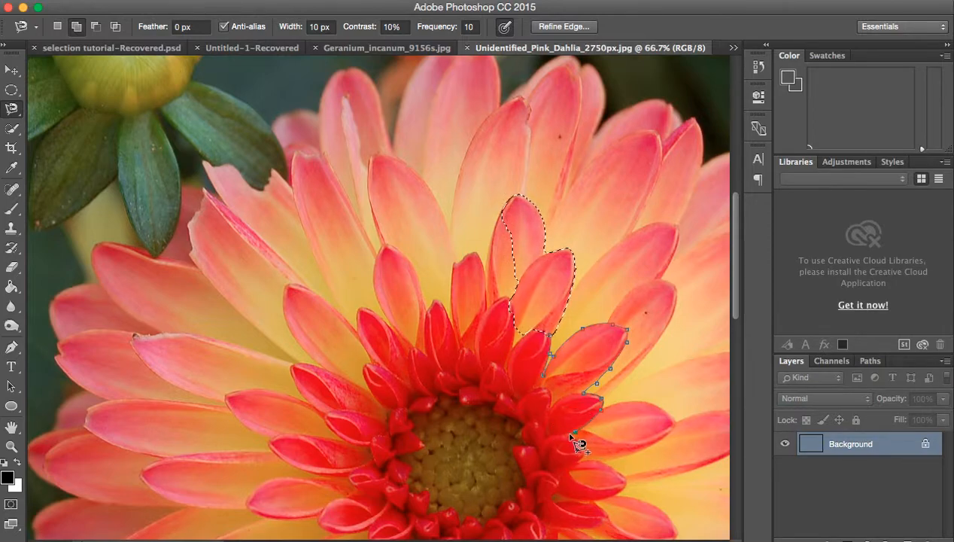
left_click(666, 434)
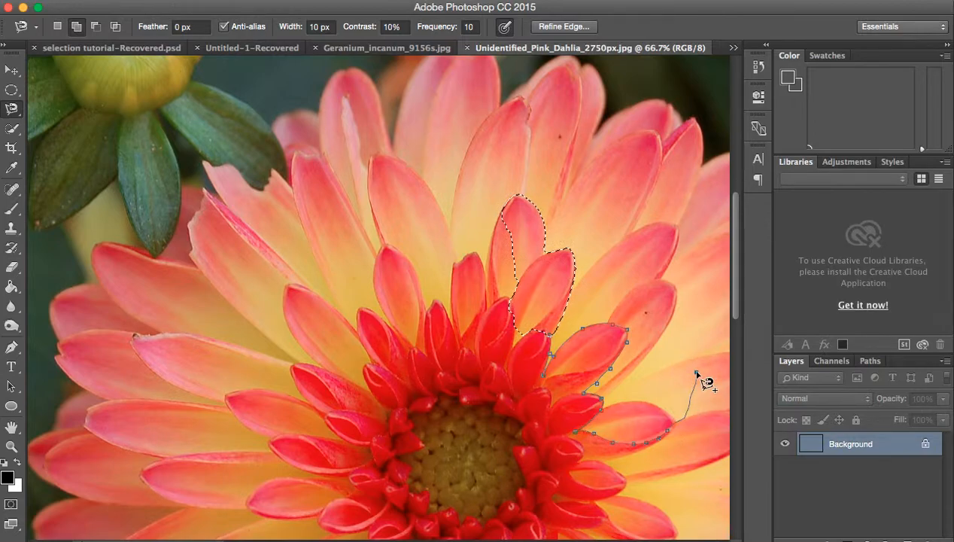
key("BackSpace")
key("BackSpace")
key("BackSpace")
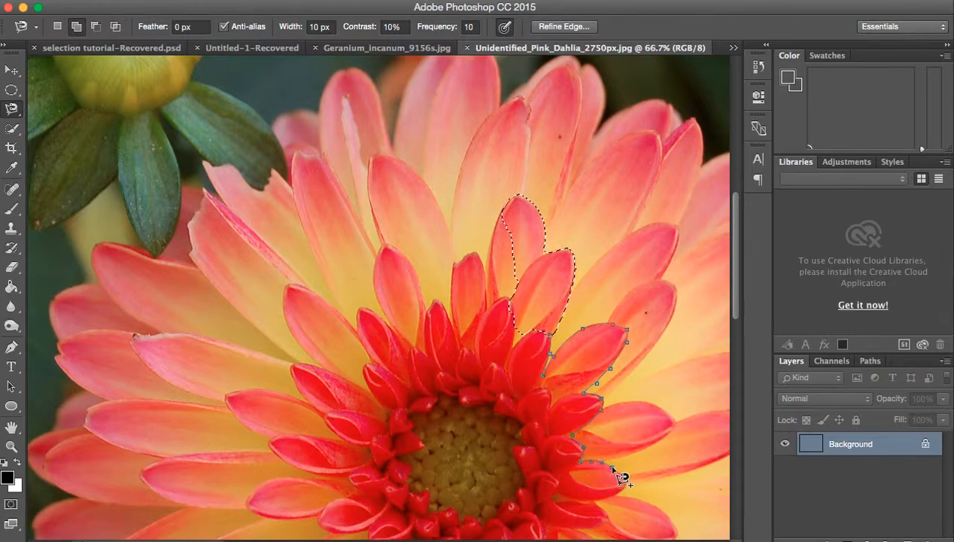
left_click(561, 345)
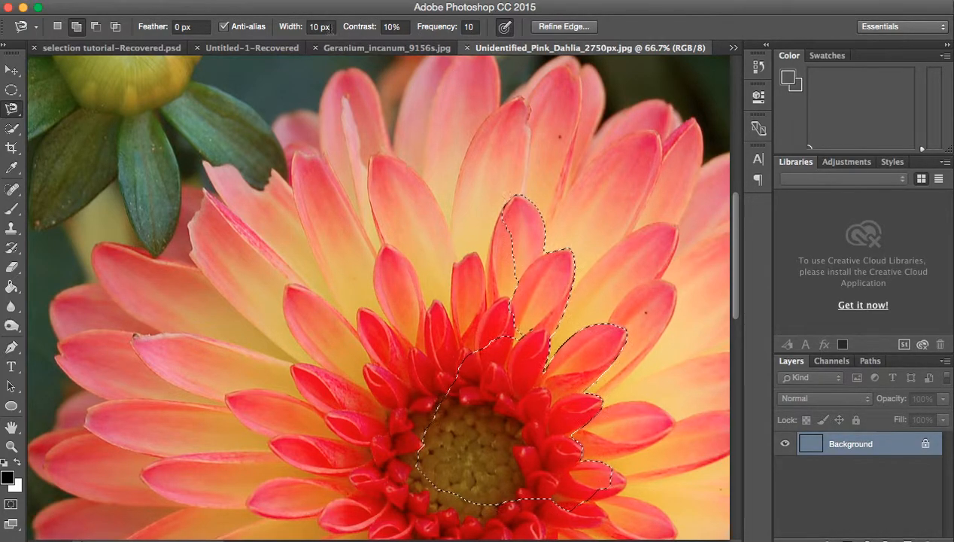
Step: Add a rough Magnetic Lasso outline running from the upper inner petals across to the green leaves at the upper left
scroll(472, 177, "down", 5)
scroll(473, 177, "up", 3)
left_click(463, 165)
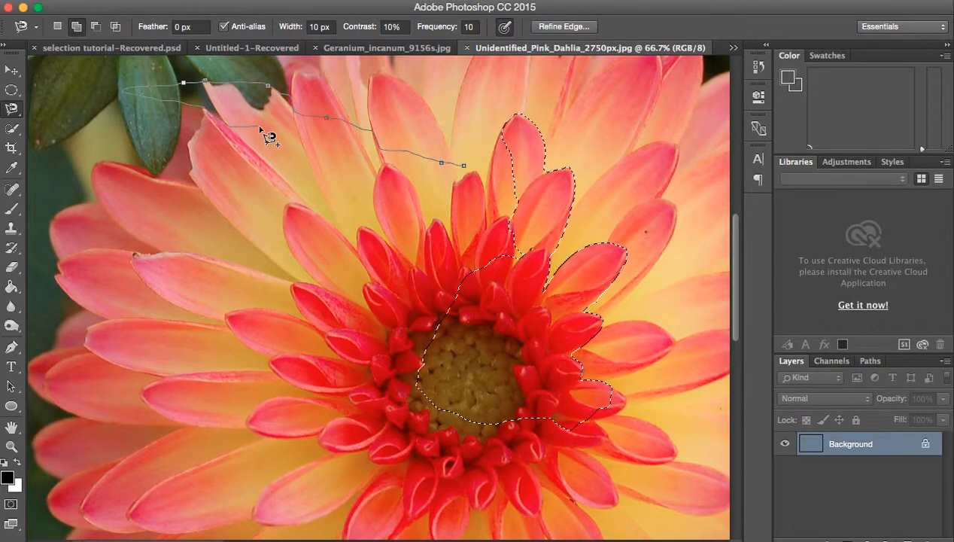
double_click(399, 187)
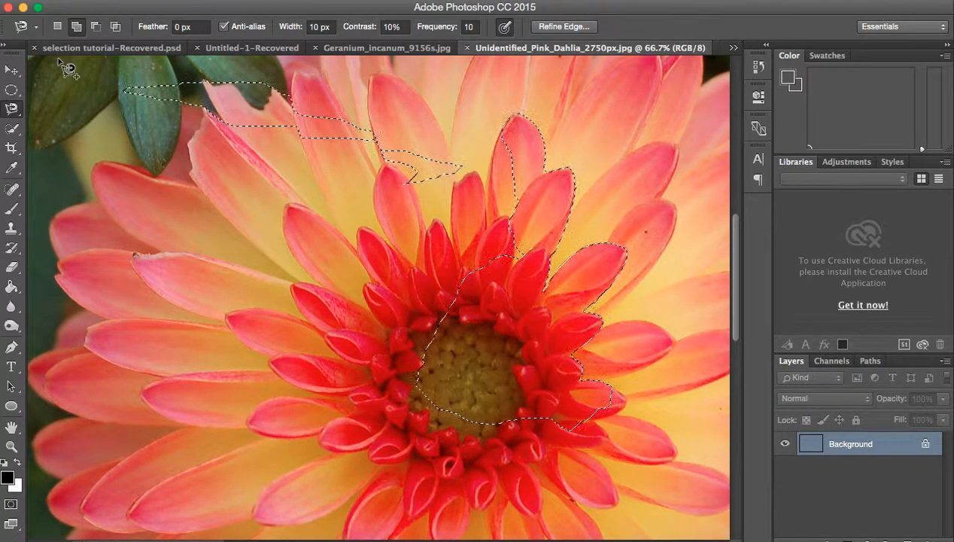
Step: Subtract the stray area over the upper left petals and leaves from the selection with the Lasso tool
scroll(155, 168, "up", 2)
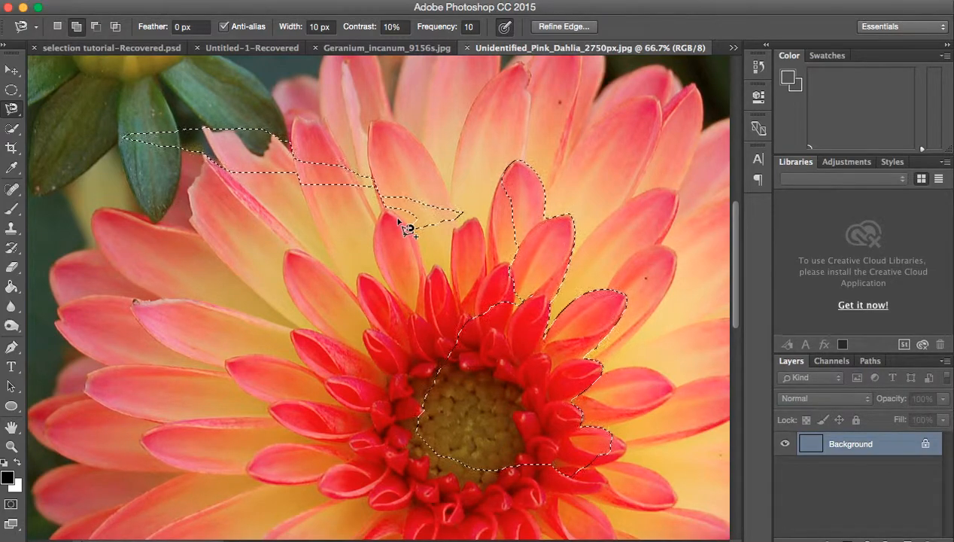
left_click(10, 91)
left_click_drag(11, 112, 36, 106)
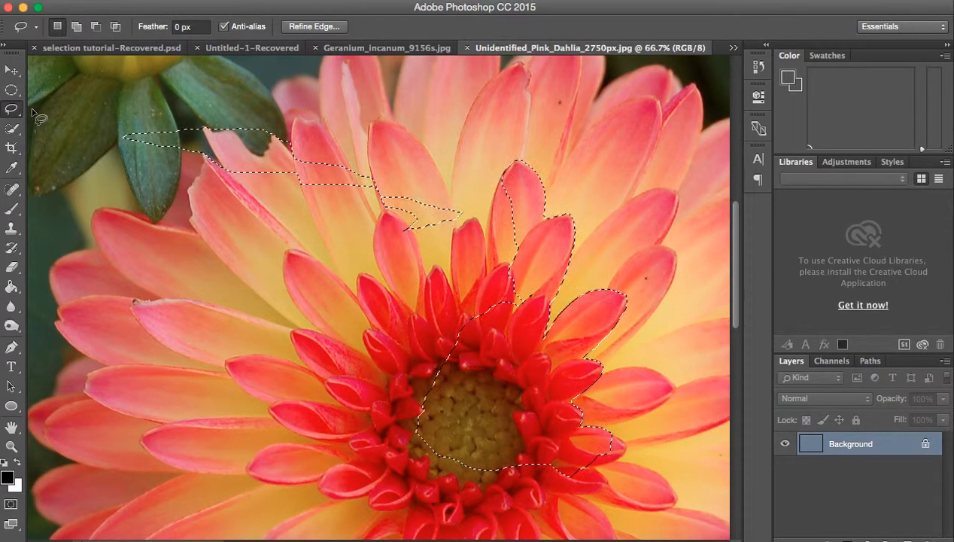
left_click(98, 29)
mouse_move(295, 92)
left_mouse_down()
mouse_move(113, 115)
mouse_move(123, 173)
mouse_move(293, 233)
mouse_move(460, 238)
mouse_move(486, 202)
mouse_move(425, 136)
mouse_move(330, 93)
left_mouse_up()
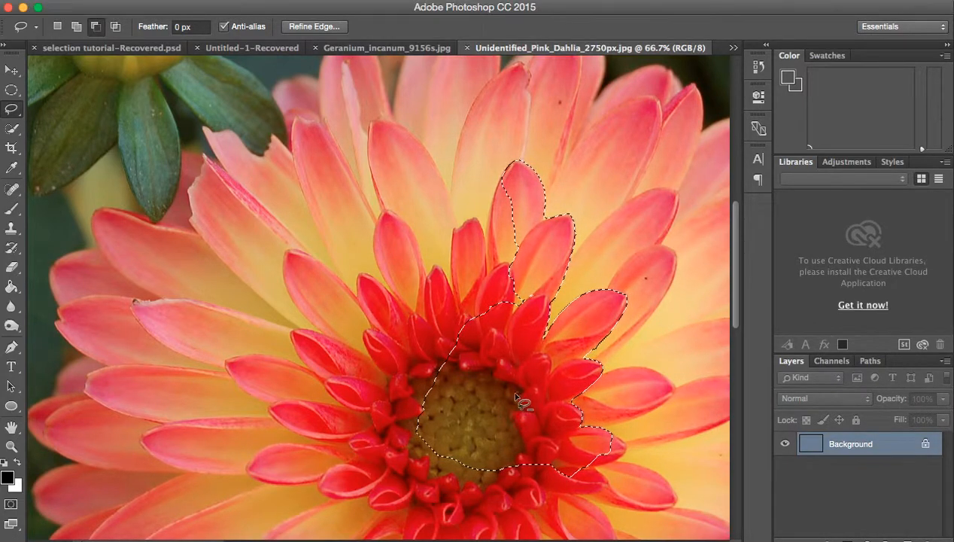
Step: Show the lasso tool variants, and switch to the Quick Selection tool
left_click(13, 113)
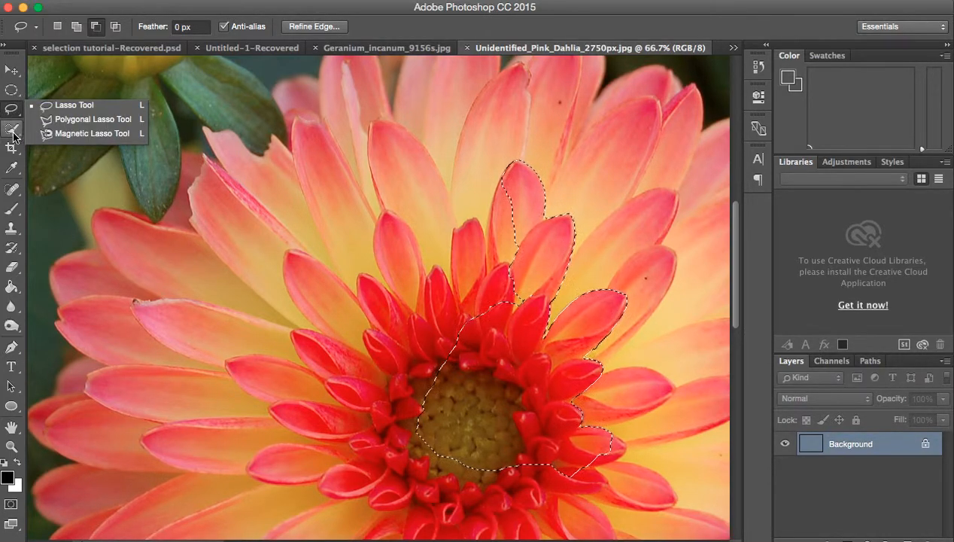
left_click(13, 134)
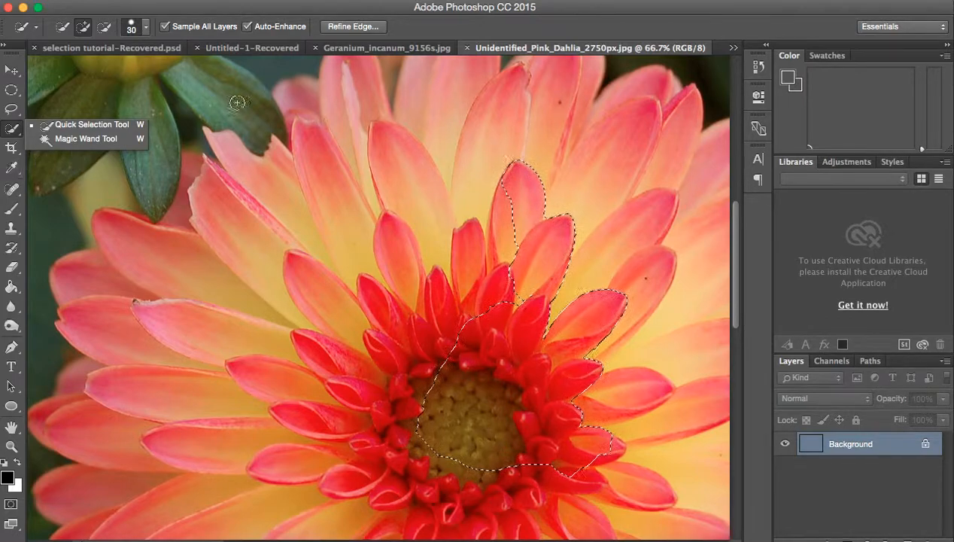
Step: Close the Geranium_incanum_9156s.jpg document and switch to the flower face.psd document
left_click(338, 48)
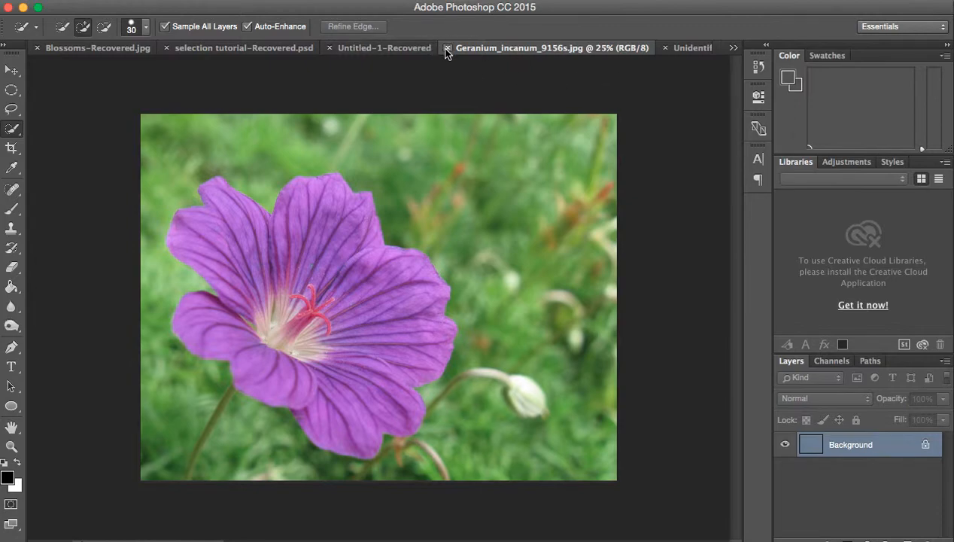
left_click(446, 49)
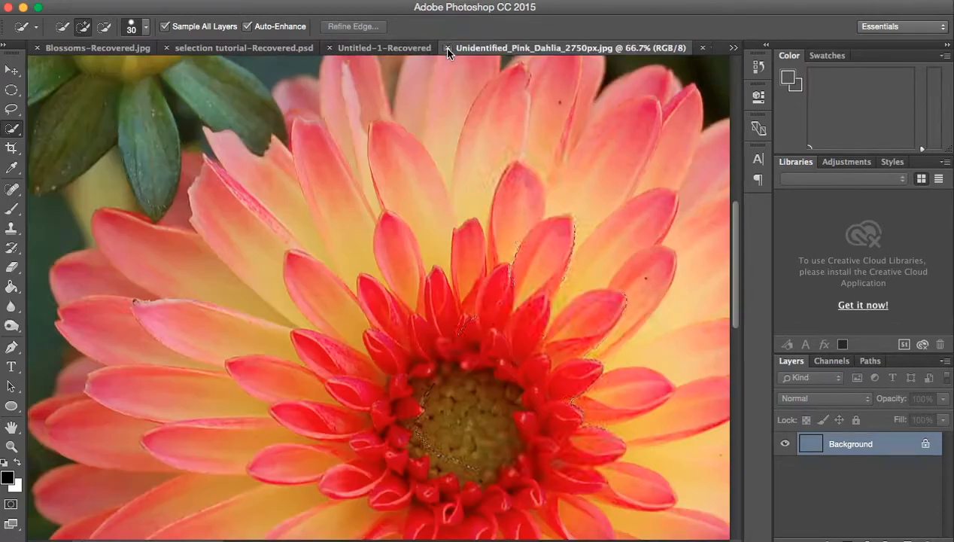
left_click(729, 46)
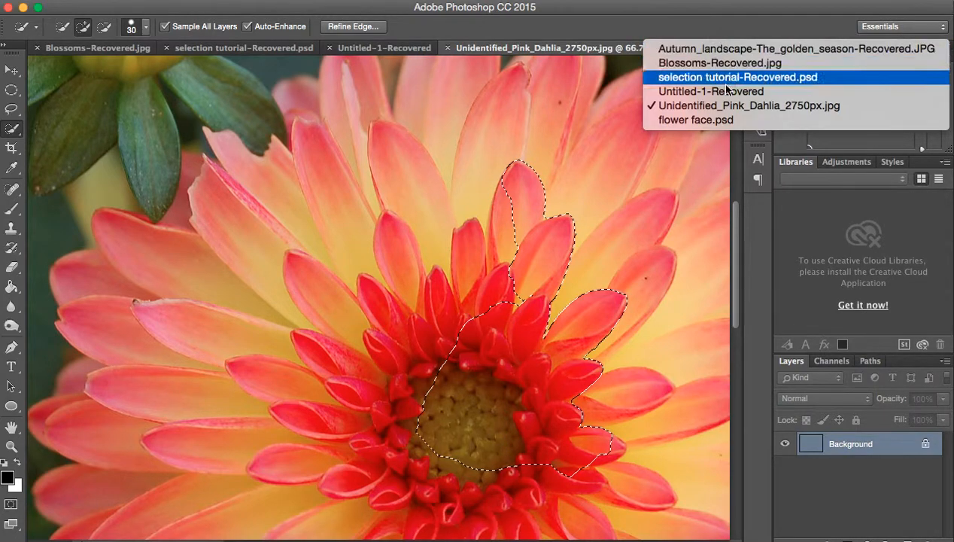
left_click(714, 124)
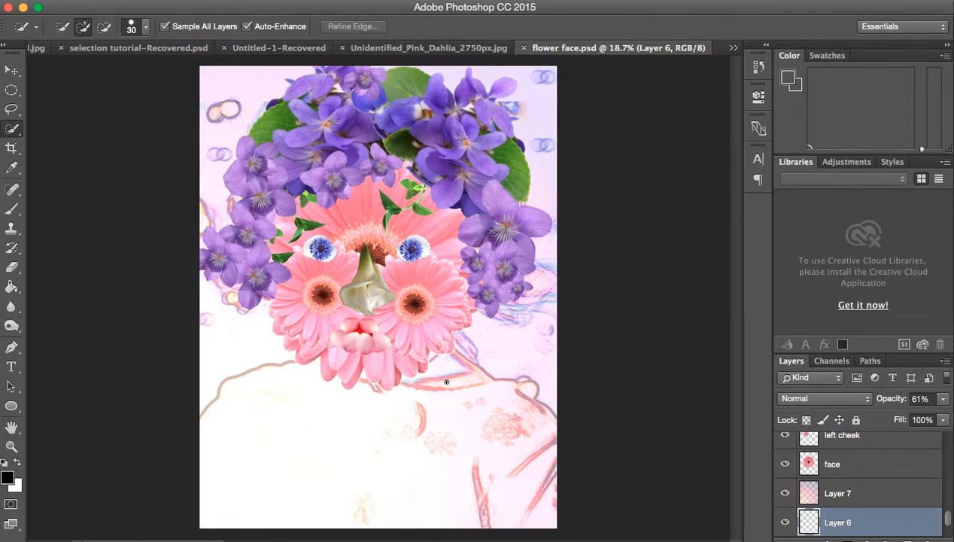
Step: Enlarge the Layers panel and select the face layer of the flower portrait
mouse_move(948, 518)
left_mouse_down()
mouse_move(948, 503)
mouse_move(948, 518)
left_mouse_up()
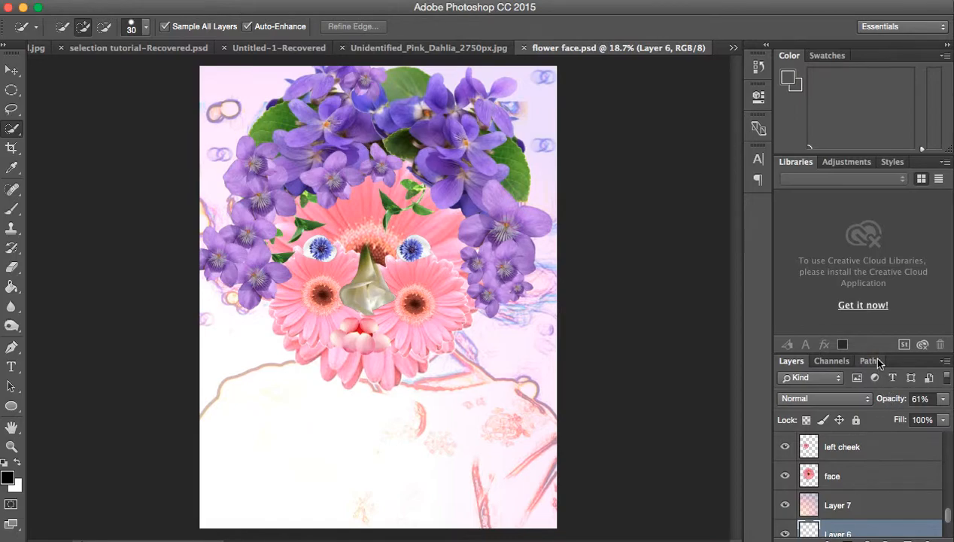
left_click_drag(877, 351, 886, 234)
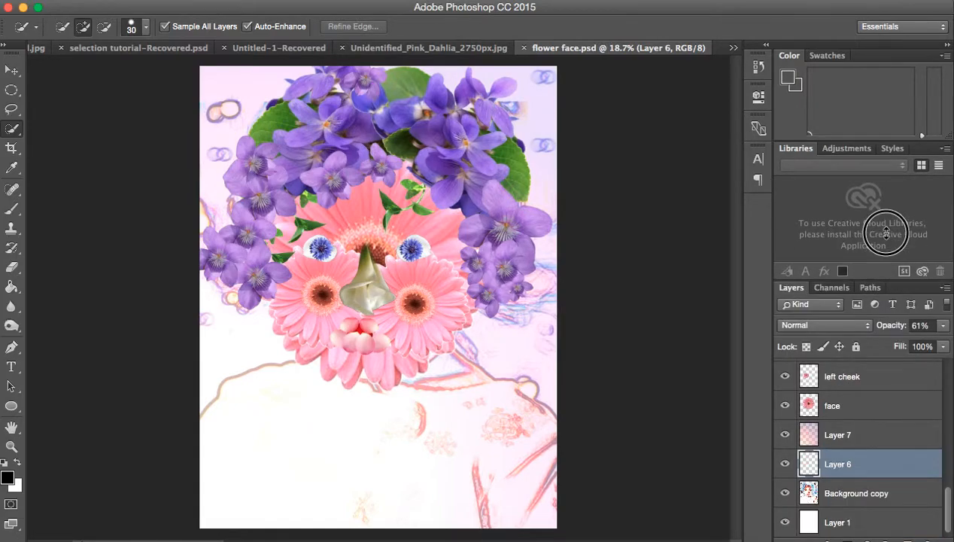
left_click_drag(948, 515, 947, 489)
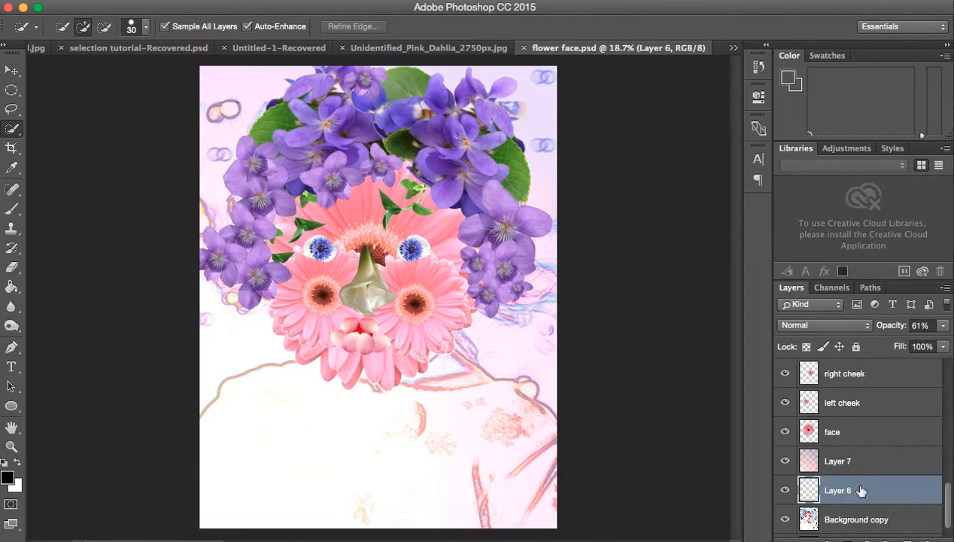
left_click(851, 435)
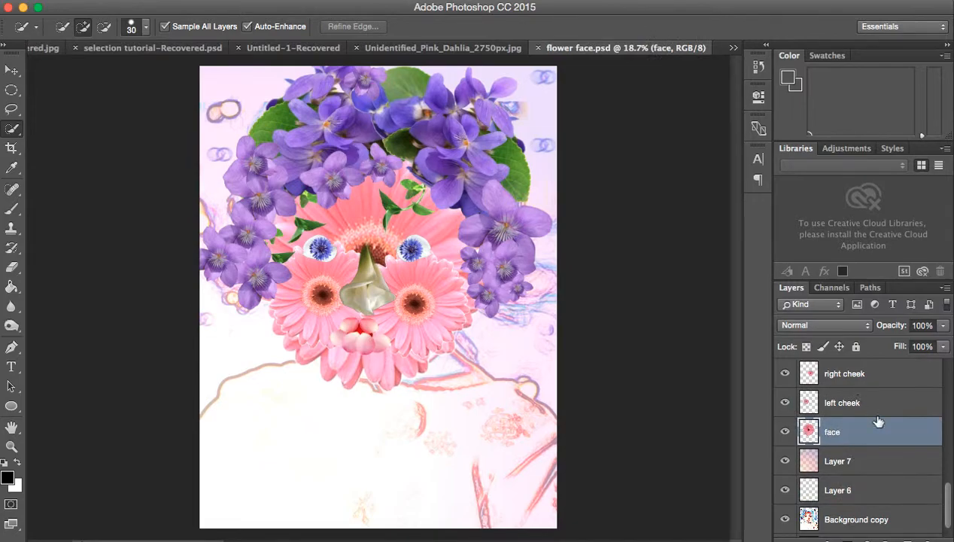
Step: Toggle the visibility of the topmost layer, Layer 8 copy, to identify its content, and rename it hair
left_click_drag(946, 498, 950, 410)
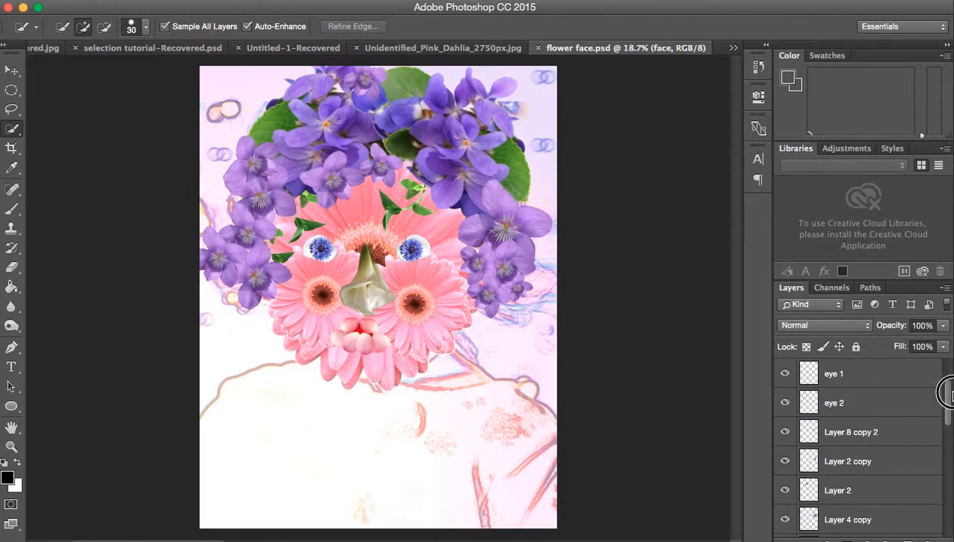
left_click_drag(947, 392, 947, 374)
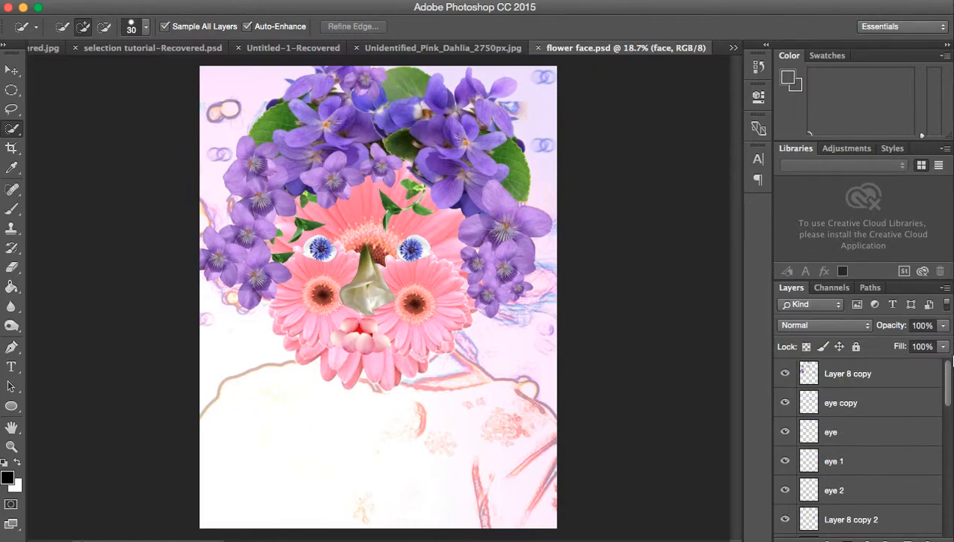
left_click(835, 376)
left_click(785, 373)
left_click(786, 373)
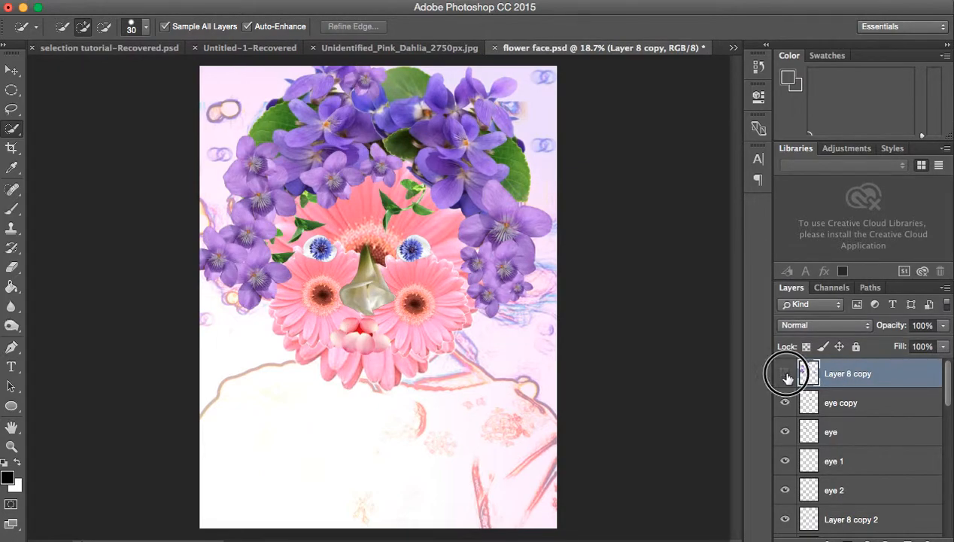
left_click(785, 374)
left_click(786, 374)
left_click(785, 373)
left_click(785, 374)
left_click(785, 374)
left_click(785, 374)
double_click(848, 374)
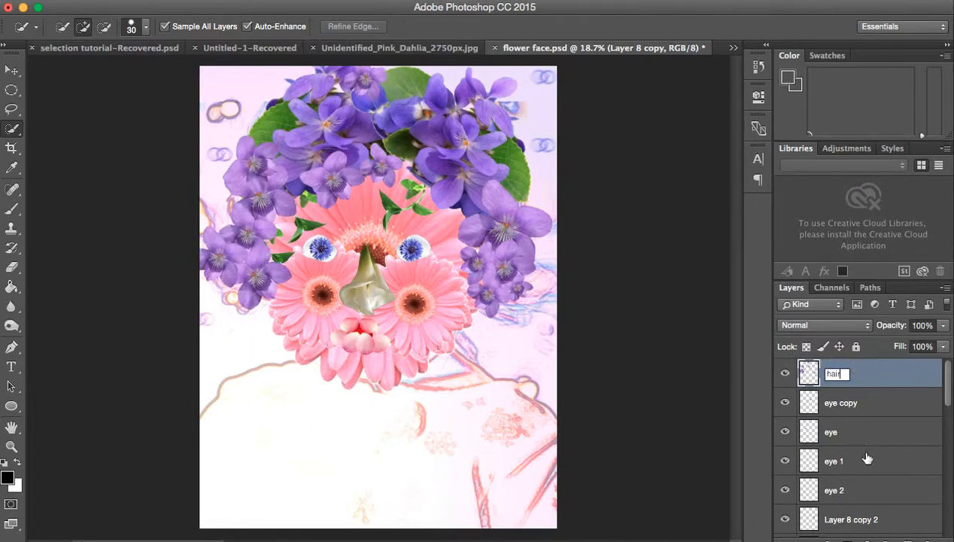
key("Return")
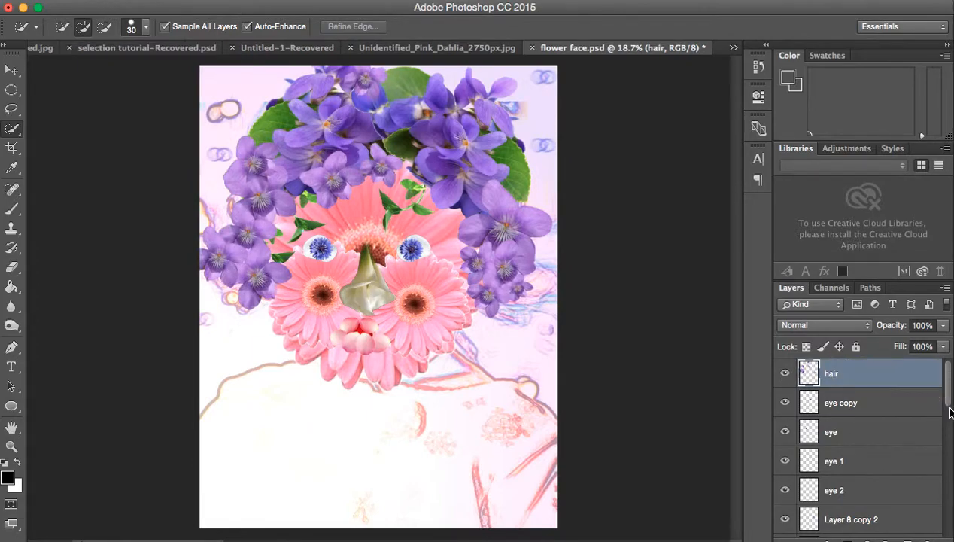
Step: Return to the pink dahlia photo, fit the whole image on screen and activate the Quick Selection tool
left_click_drag(945, 399, 951, 376)
left_click(441, 50)
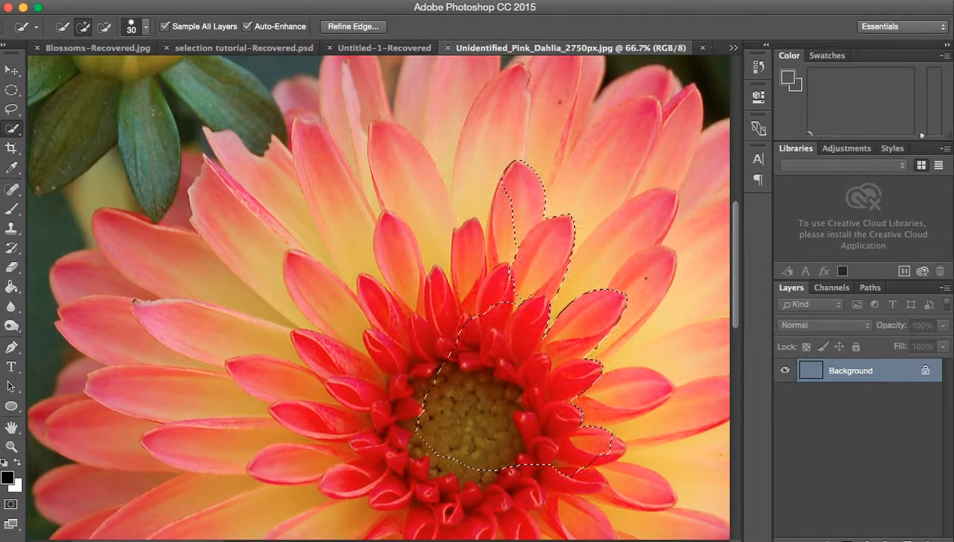
left_click(431, 0)
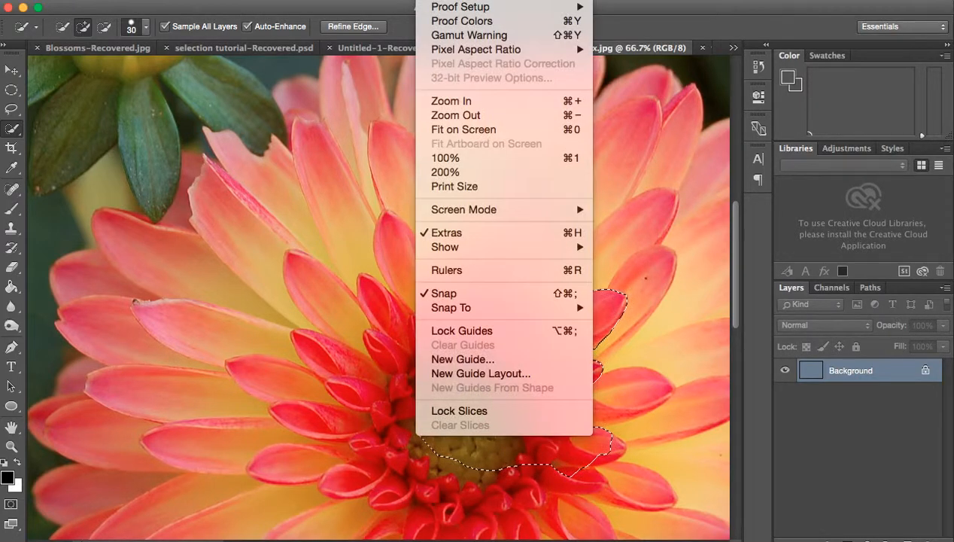
left_click(439, 130)
left_click(12, 127)
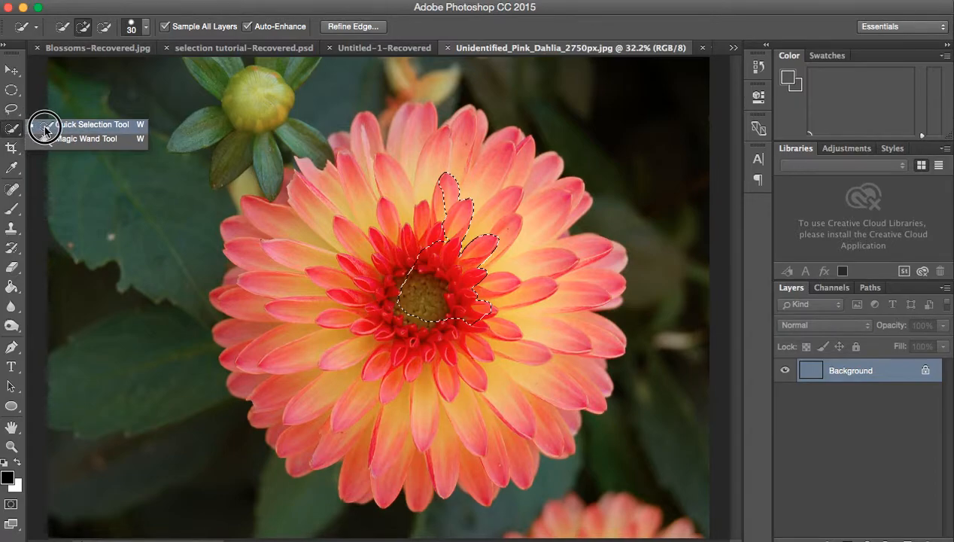
left_click(46, 127)
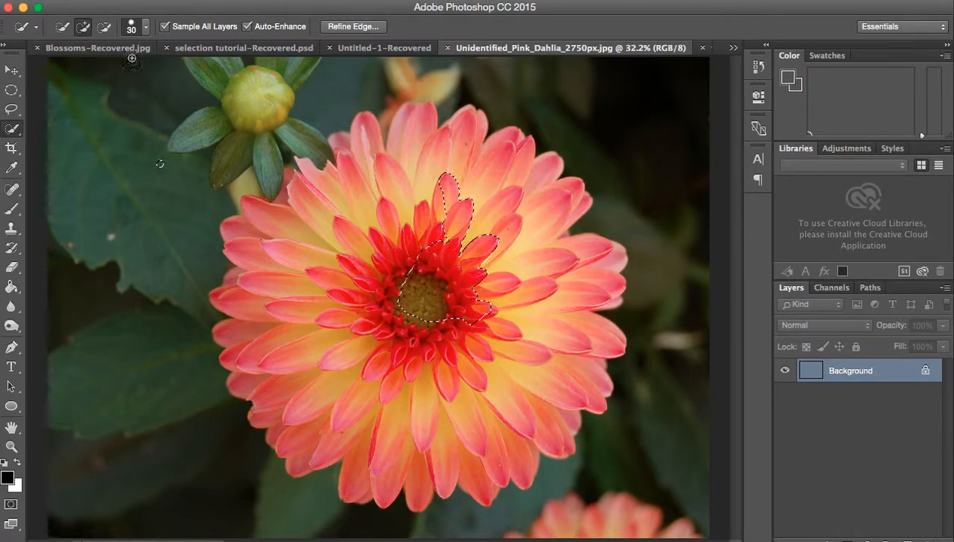
Step: Make a new Quick Selection of the background all around the large dahlia, and set the tool to add to the selection
left_click(67, 31)
mouse_move(157, 216)
left_mouse_down()
mouse_move(255, 113)
mouse_move(389, 54)
mouse_move(572, 75)
mouse_move(678, 173)
left_mouse_up()
mouse_move(707, 304)
left_mouse_down()
mouse_move(684, 435)
mouse_move(625, 480)
mouse_move(505, 510)
mouse_move(378, 527)
mouse_move(193, 521)
mouse_move(120, 465)
mouse_move(97, 411)
left_mouse_up()
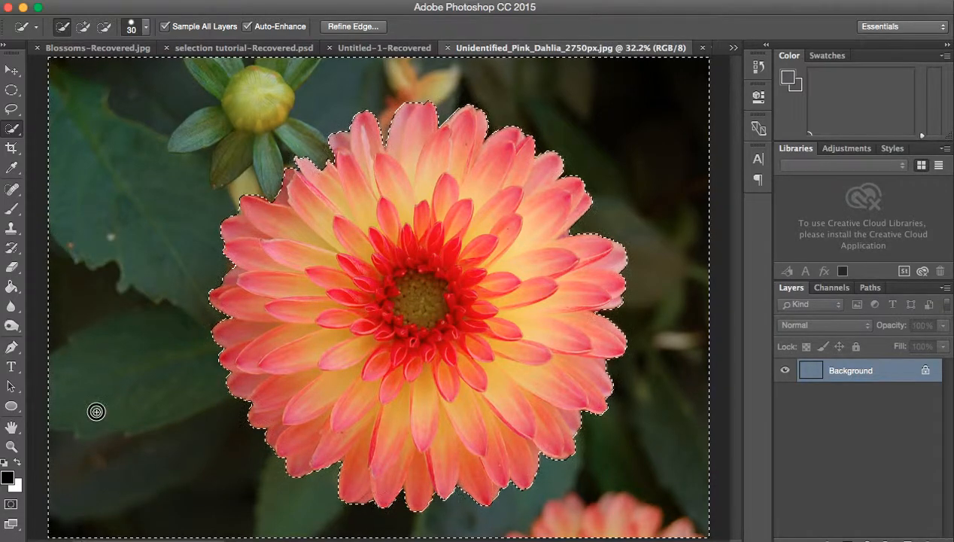
left_click(83, 27)
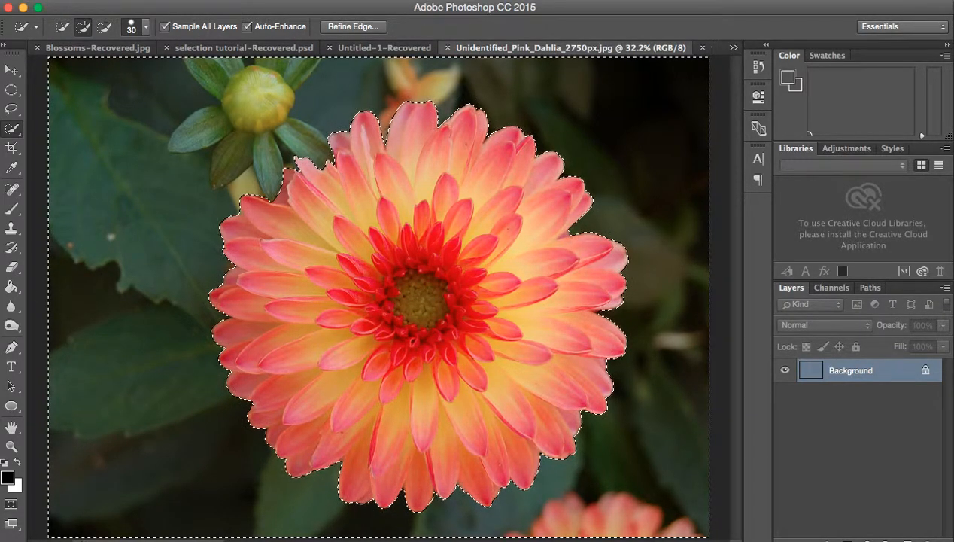
Step: Zoom in closely on the dahlia's upper-right petal tips to examine how the selection follows their edges
left_click(431, 0)
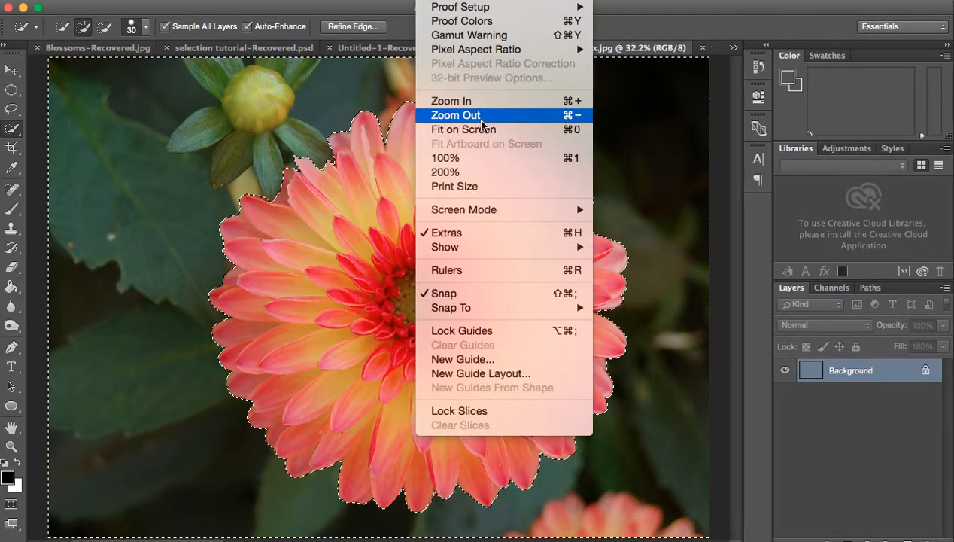
left_click(481, 101)
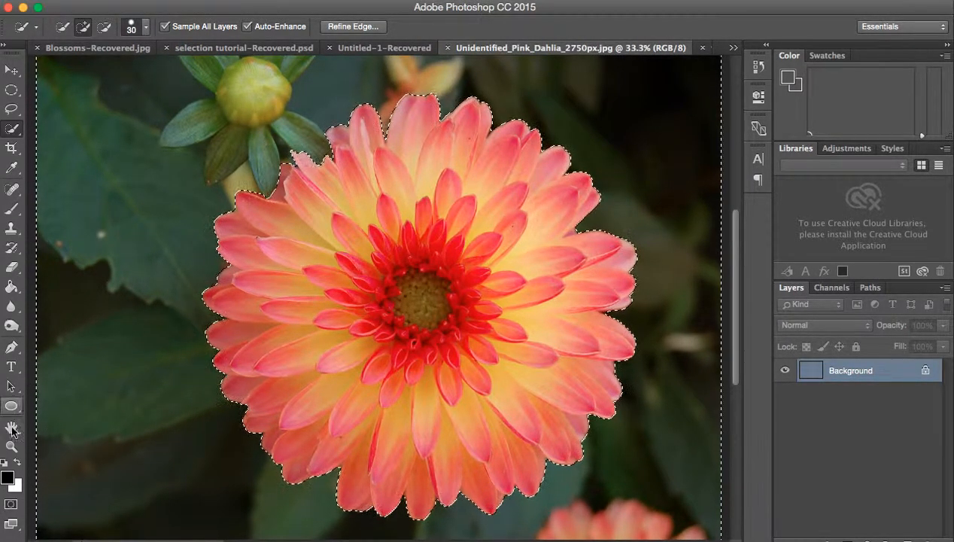
key("z")
left_click(505, 117)
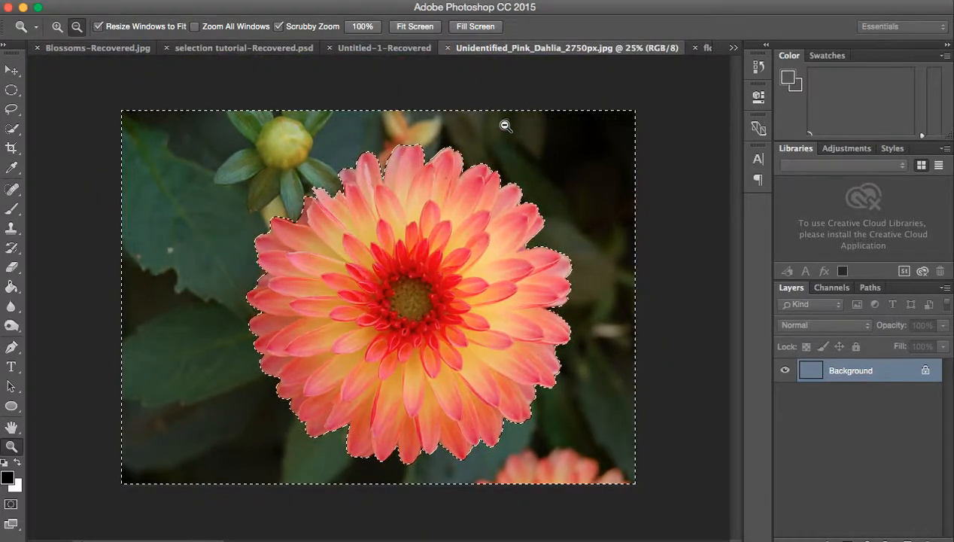
left_click(57, 29)
left_click(505, 181)
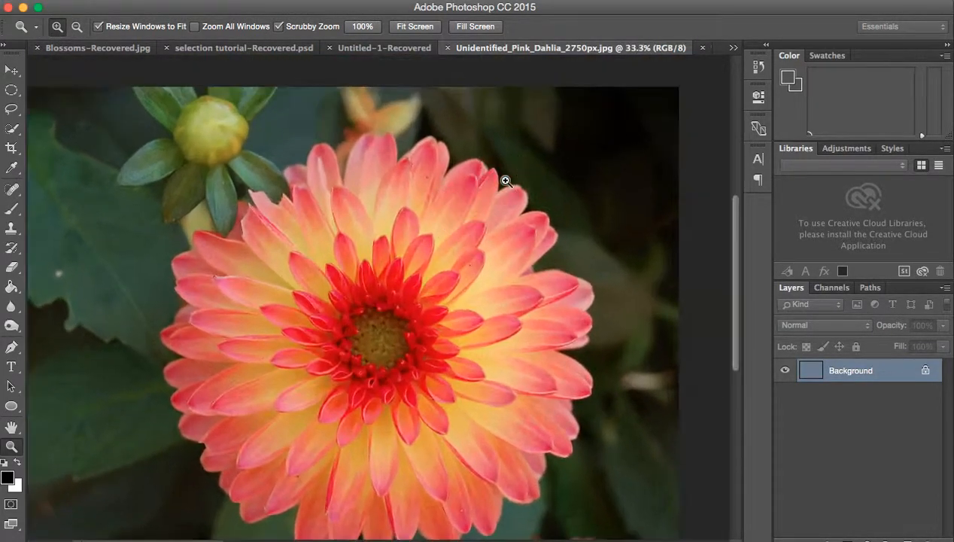
left_click(505, 181)
left_click(506, 182)
left_click(506, 181)
left_click(507, 181)
left_click(506, 182)
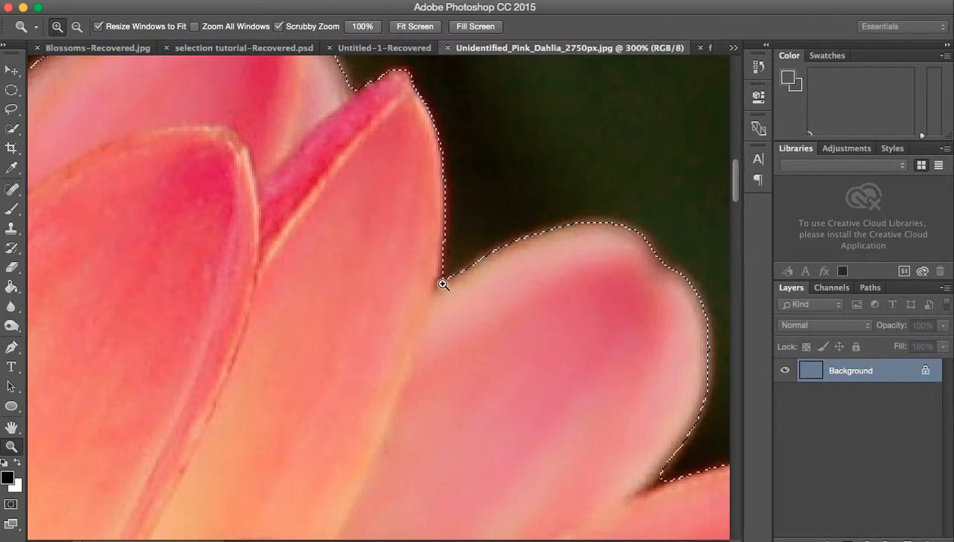
left_click(653, 483)
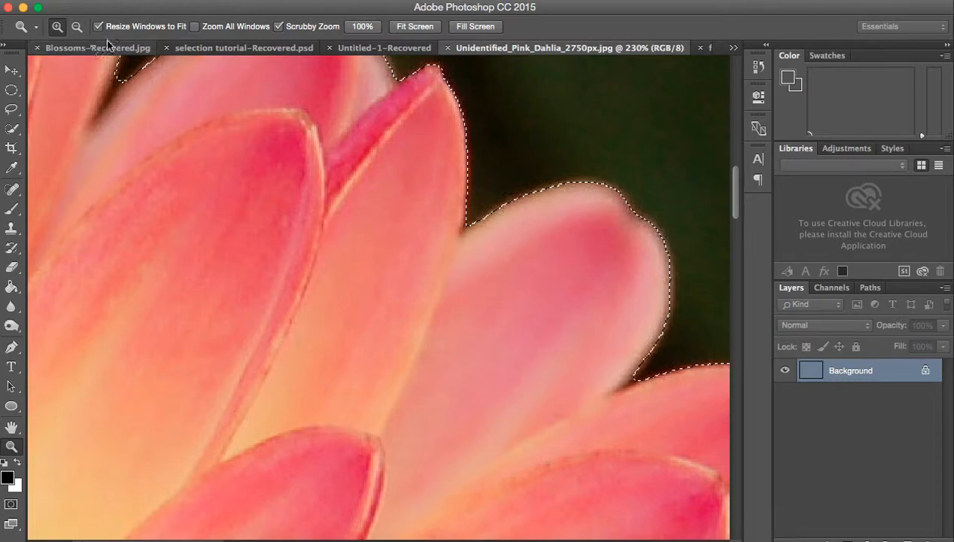
Step: Expand the background selection by 20 pixels into the petals
left_click(323, 0)
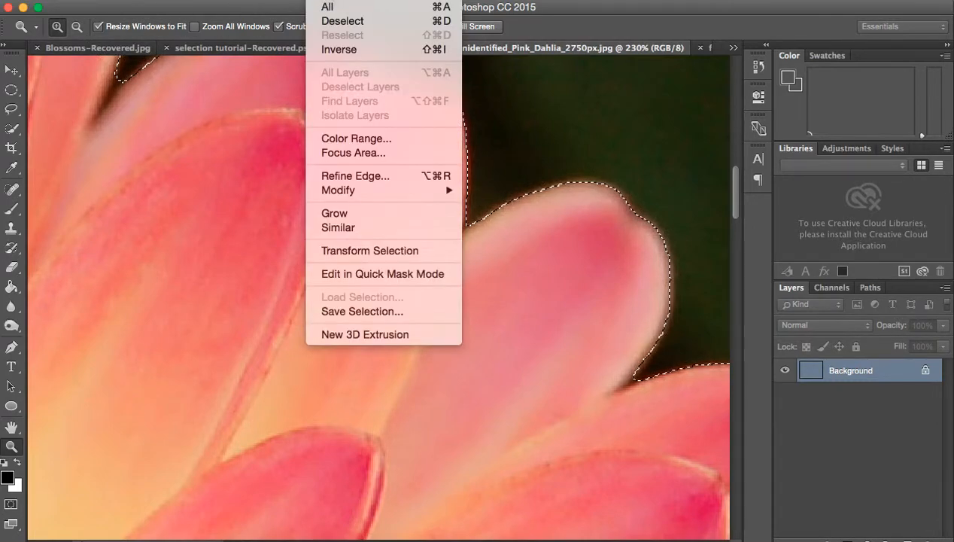
mouse_move(362, 190)
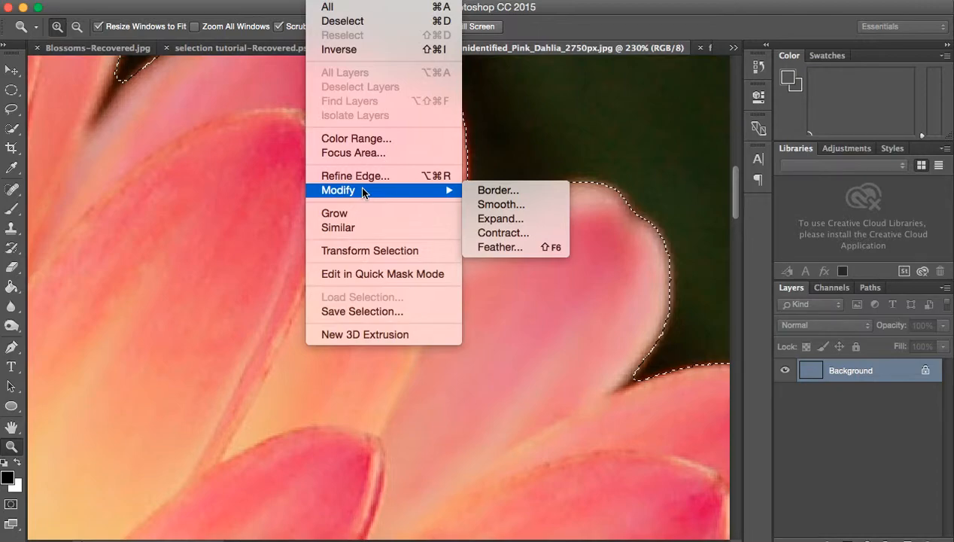
left_click(494, 218)
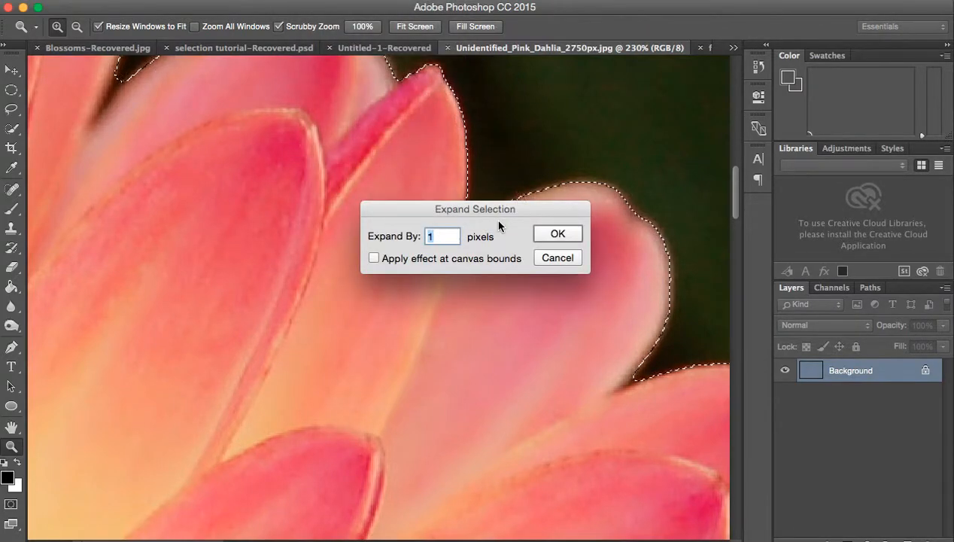
left_click_drag(487, 212, 448, 263)
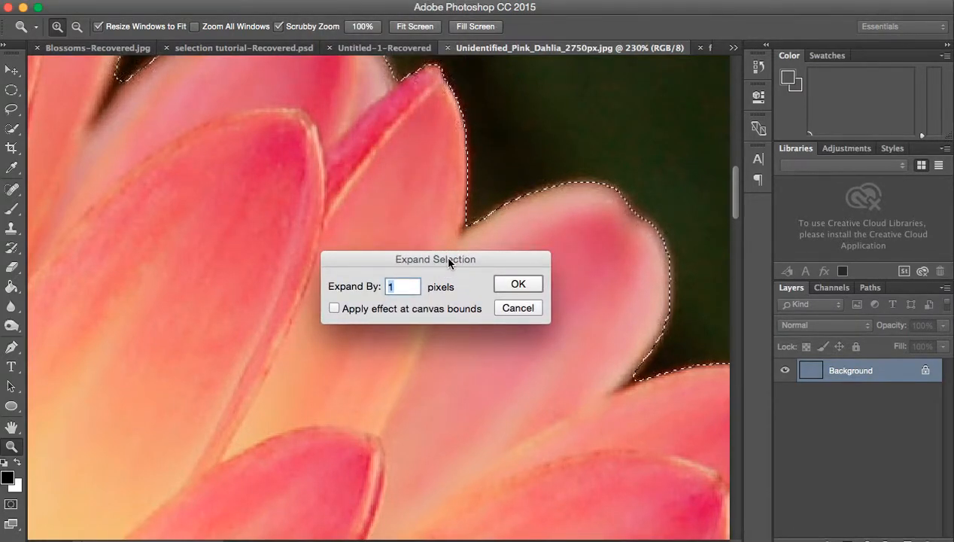
type("20")
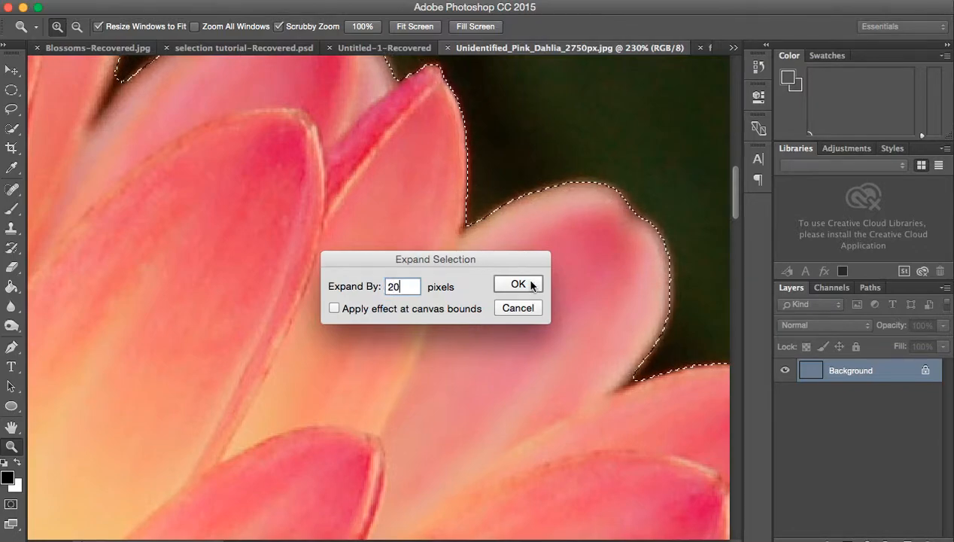
left_click(526, 285)
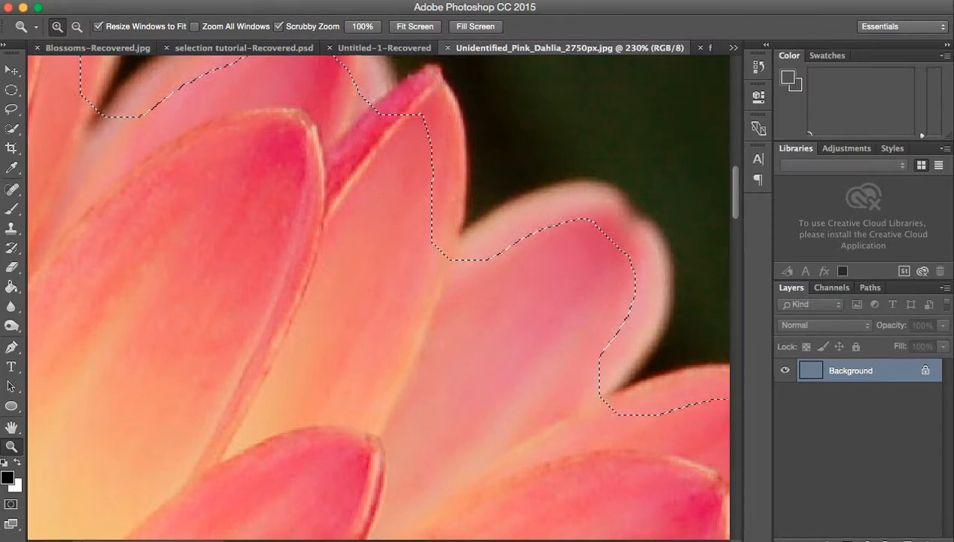
Step: Contract the background selection to just outside the petal edges, and check its outline around the neighbouring petals
left_click(325, 0)
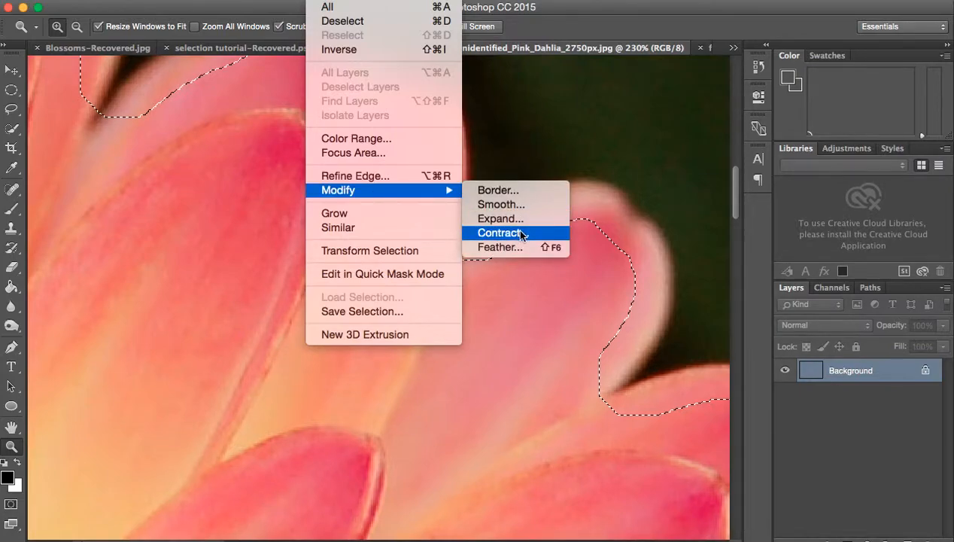
left_click(500, 233)
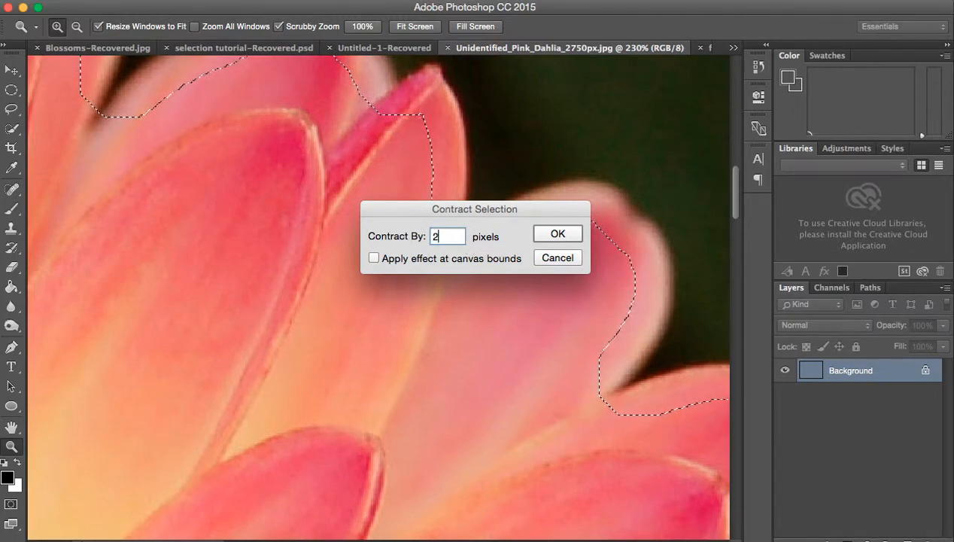
left_click(551, 236)
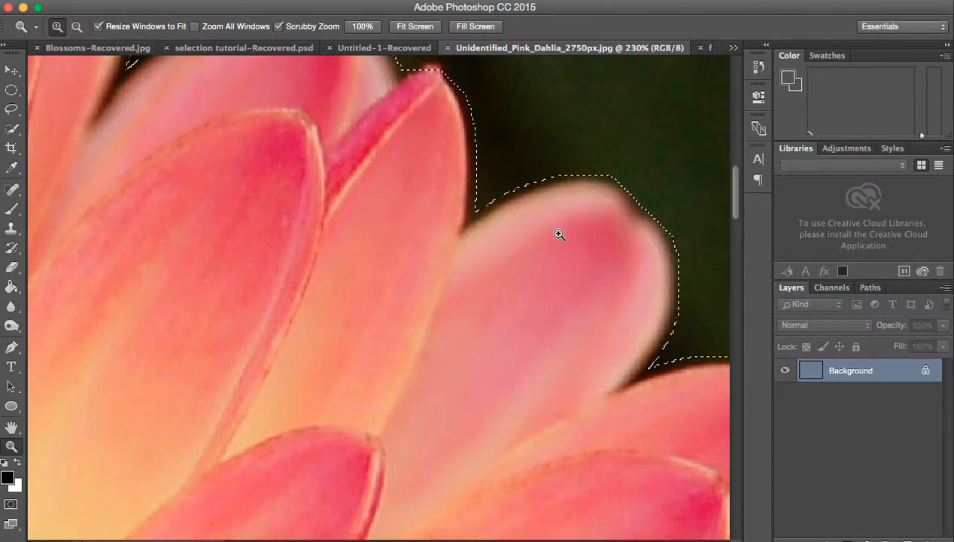
scroll(552, 139, "up", 3)
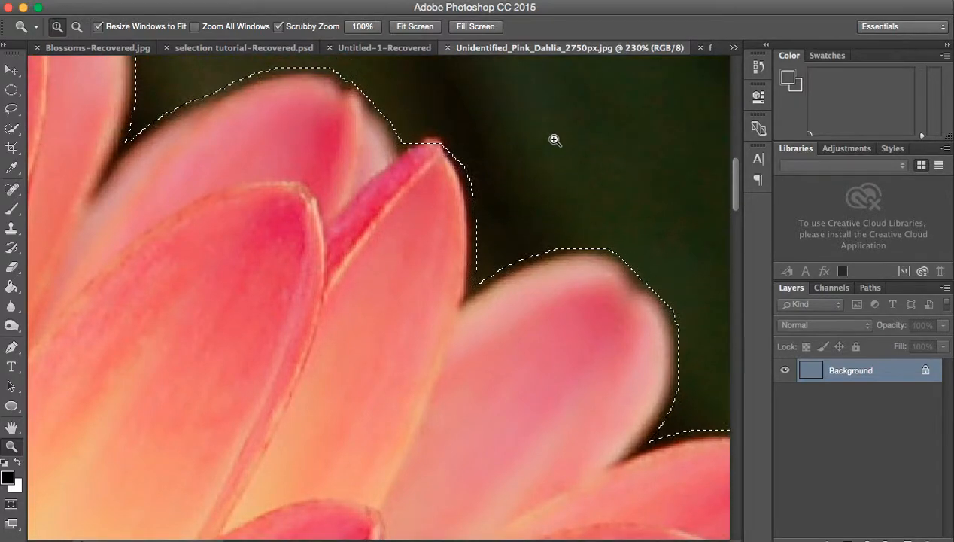
left_click(366, 1)
mouse_move(326, 1)
mouse_move(351, 193)
left_click(519, 205)
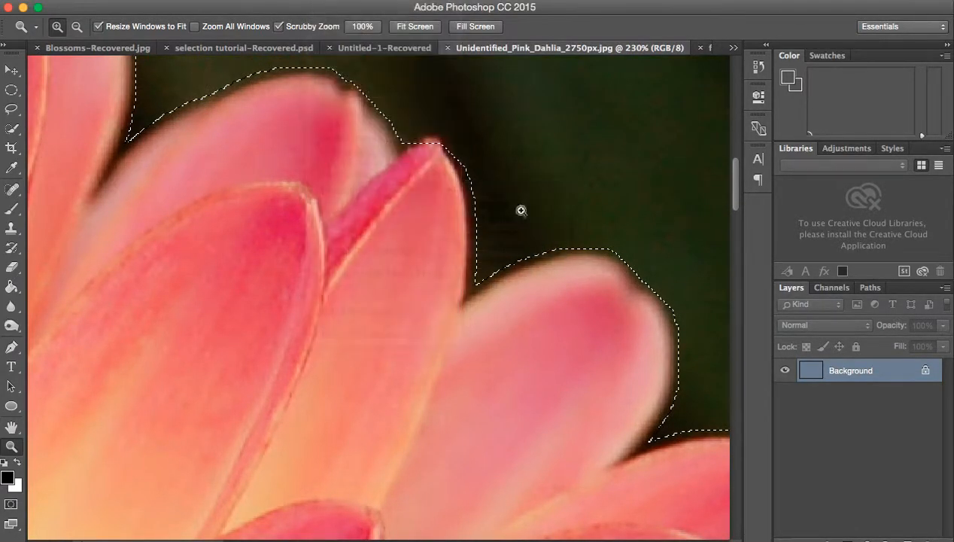
left_click(557, 234)
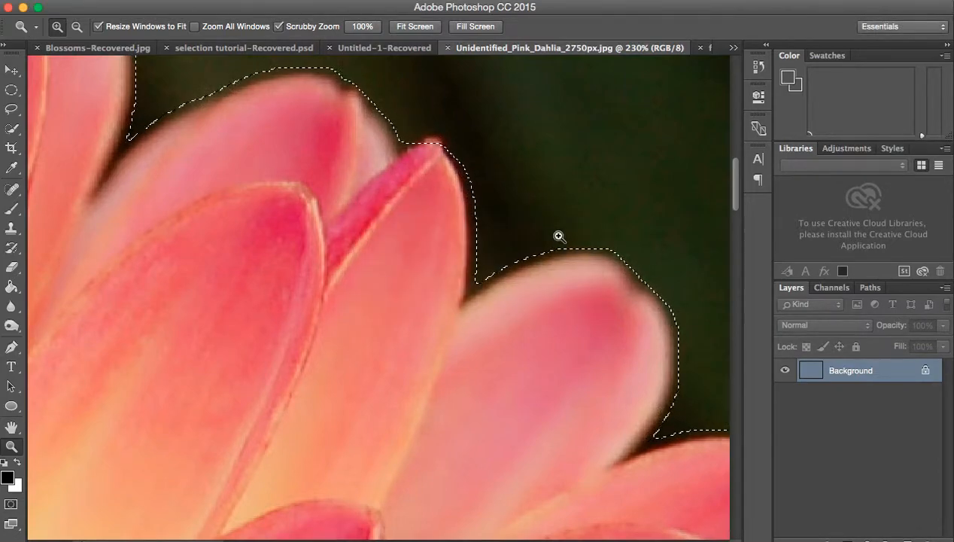
left_click(367, 1)
mouse_move(326, 1)
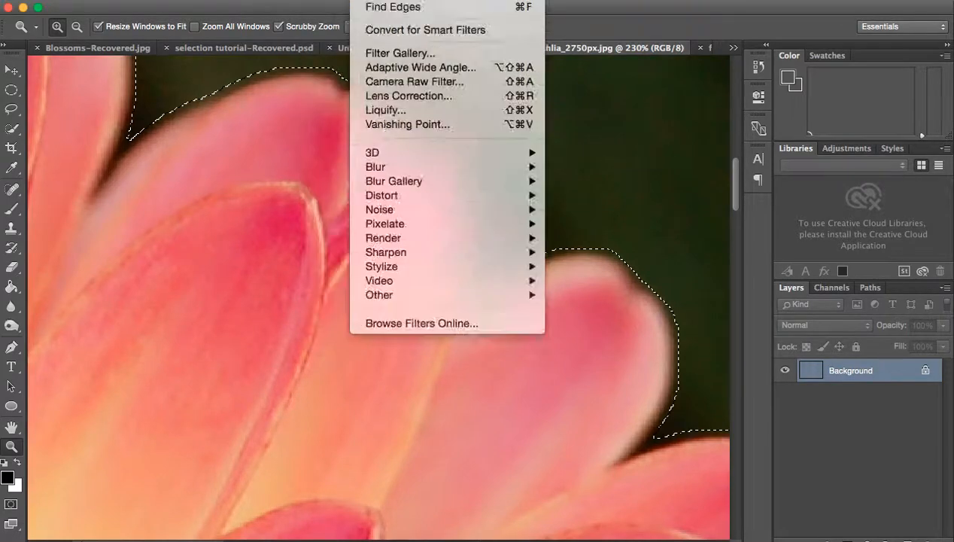
left_click(649, 16)
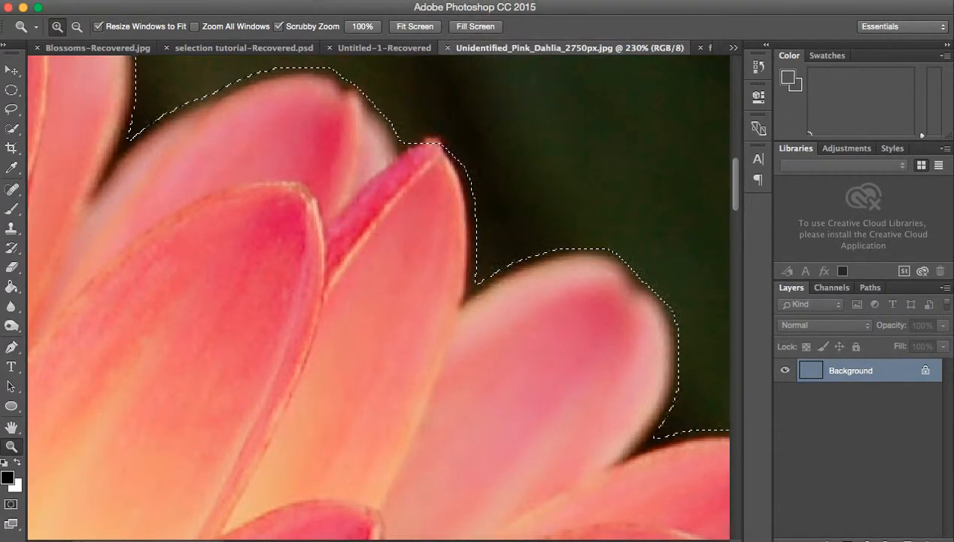
Step: Invert the selection so that it covers the large dahlia instead of the background
left_click(436, 1)
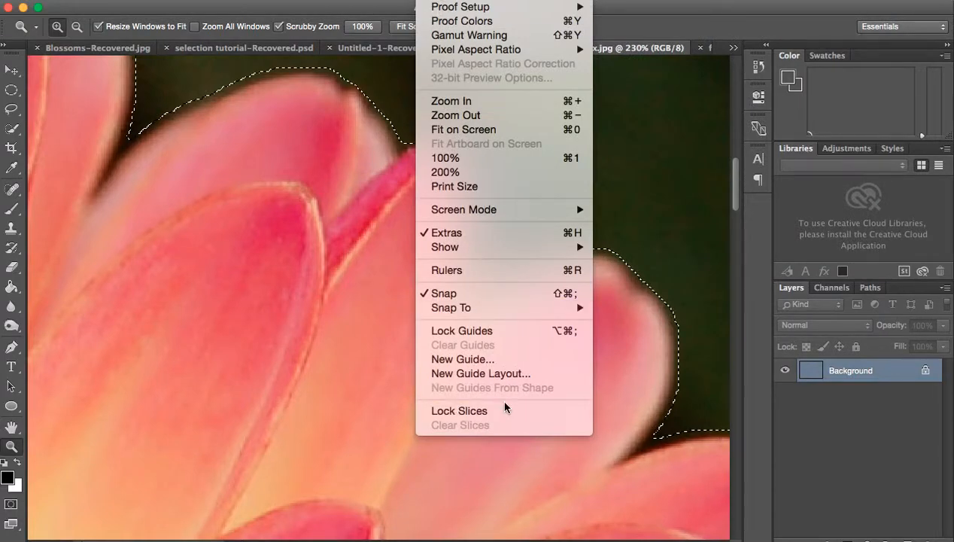
left_click(487, 129)
left_click(326, 0)
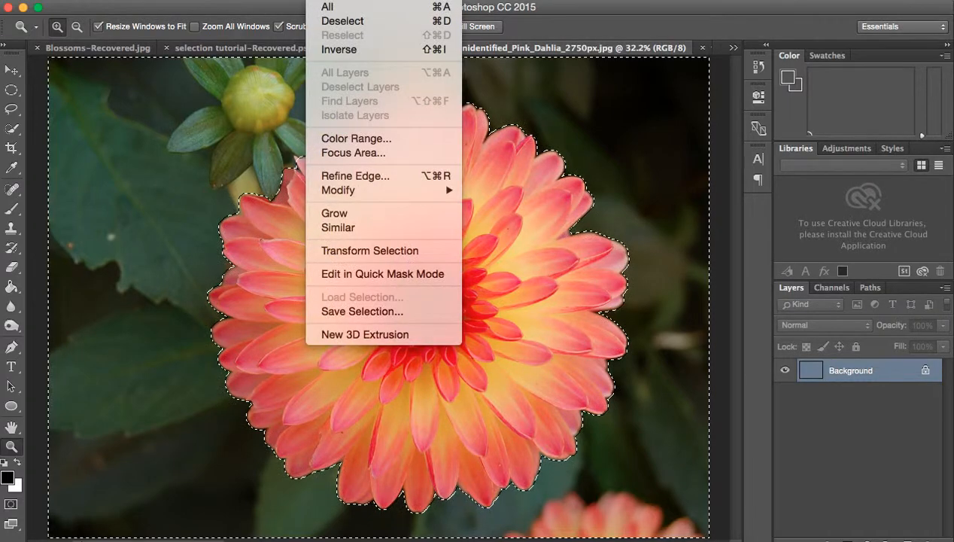
left_click(363, 50)
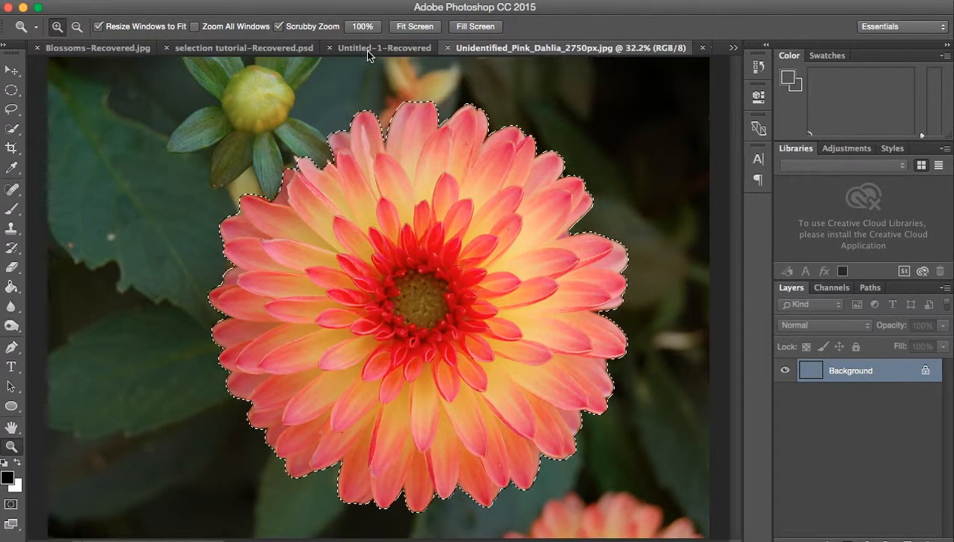
Step: Go to the Untitled-1 document with the Move tool and shift its existing dahlia cutout toward the page's upper-left
left_click(12, 72)
left_click_drag(466, 230, 404, 51)
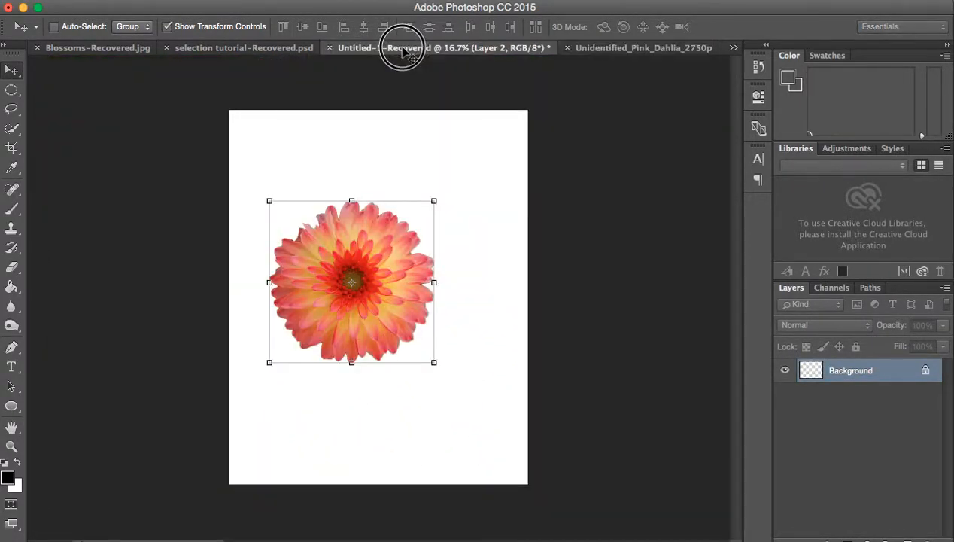
left_click(482, 184)
left_click_drag(379, 243, 359, 184)
Step: Move the selected dahlia from its photo into Untitled-1 as a new layer, accepting the color profile conversion
left_click(628, 47)
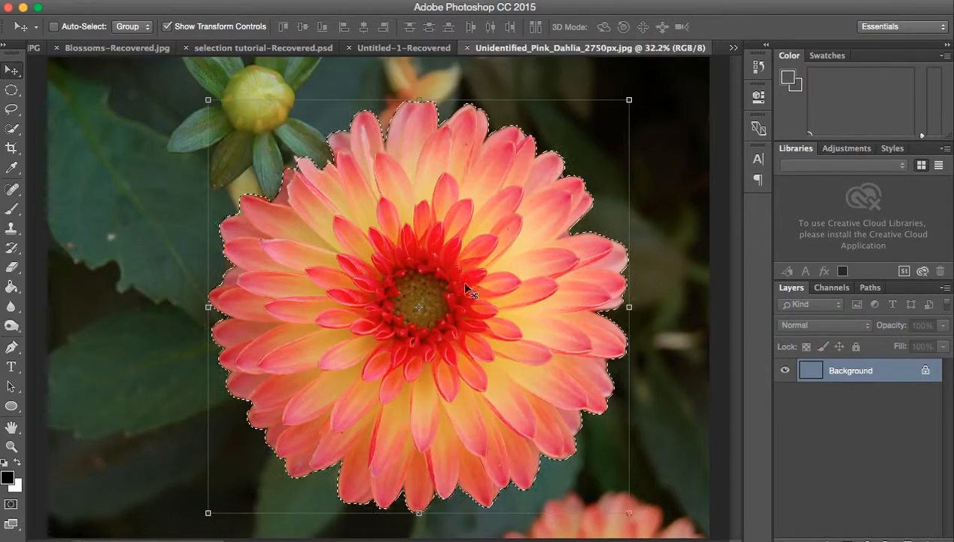
left_click_drag(507, 271, 419, 347)
left_click(630, 303)
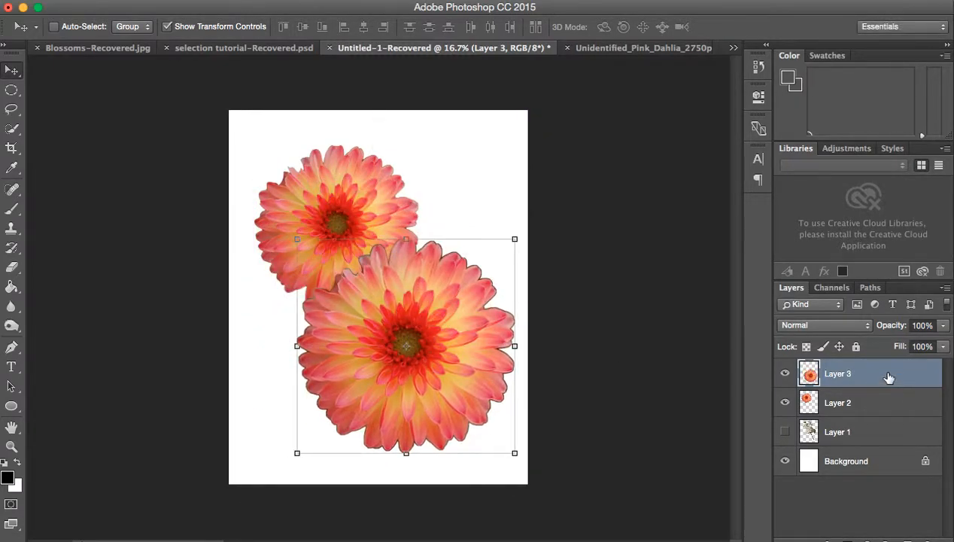
Step: Place the new dahlia's layer beneath Layer 2 and return it to the top of the layer stack
left_click_drag(889, 376, 891, 407)
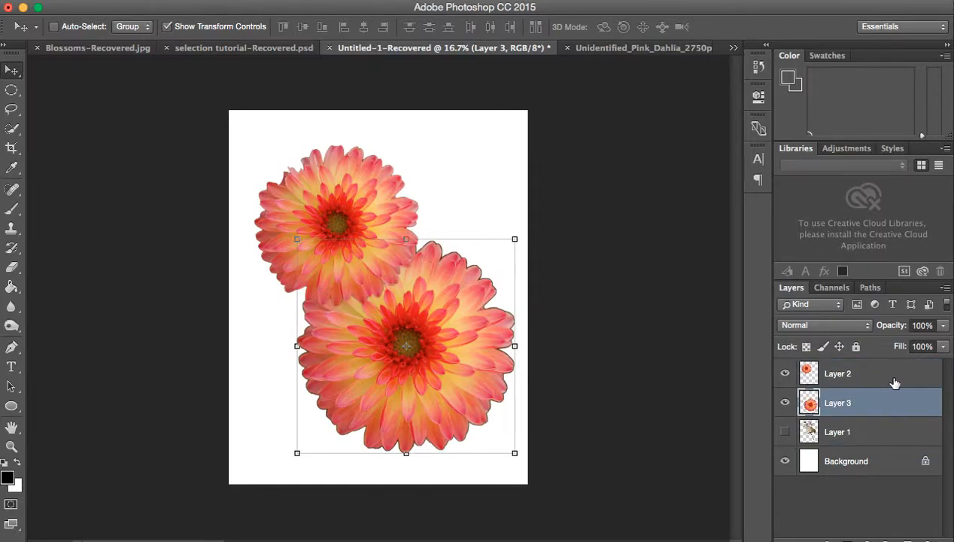
left_click_drag(890, 406, 889, 371)
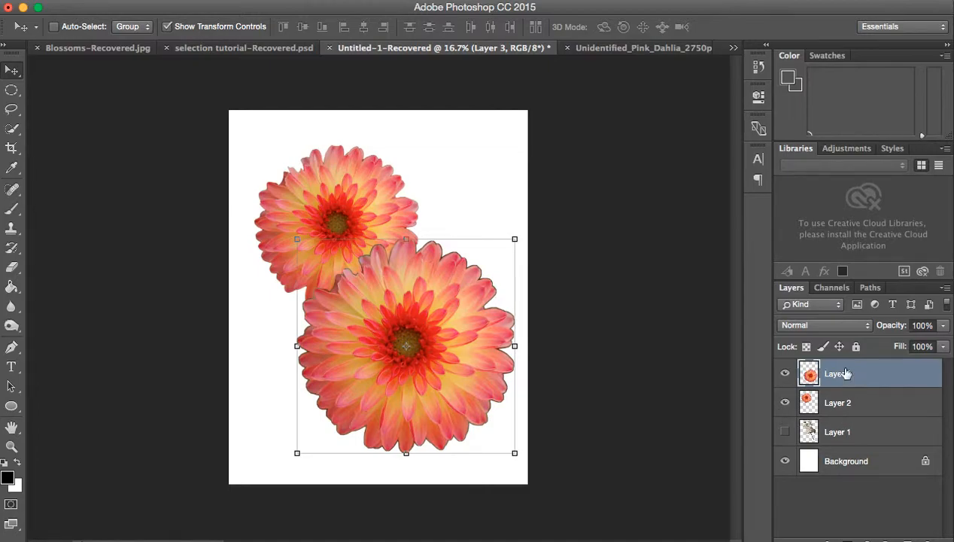
Step: Show the white blossoms on Layer 1 and move the large dahlia to the page's lower-right corner, partly off the canvas
left_click(785, 432)
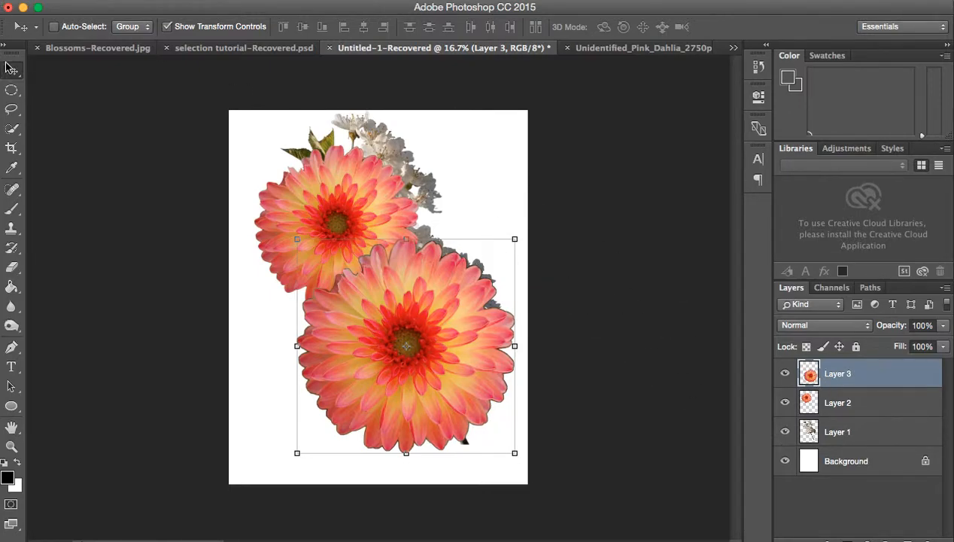
left_click_drag(307, 197, 534, 282)
left_click_drag(461, 316, 406, 378)
Step: Move the smaller dahlia on Layer 2 so that it is partly cut off by the page's left edge
left_click(871, 411)
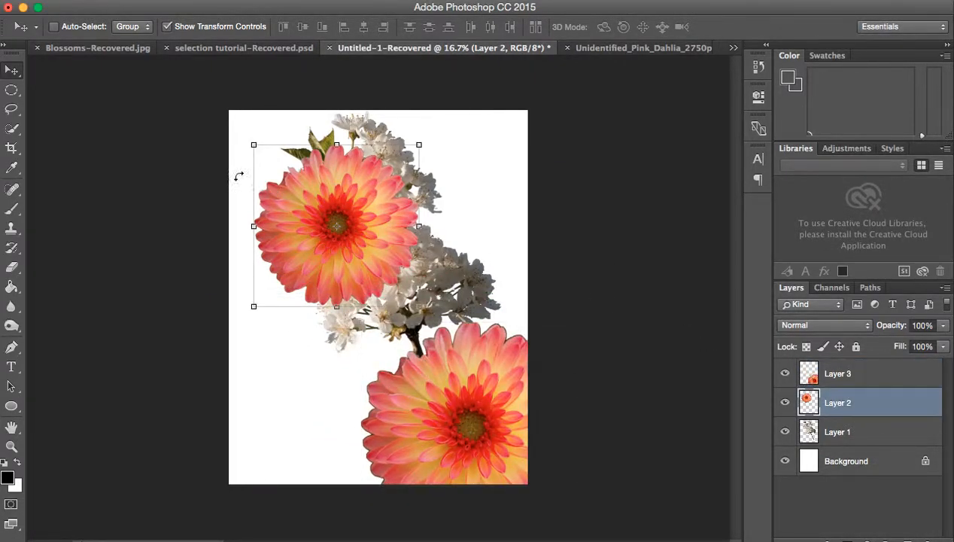
left_click_drag(347, 219, 283, 236)
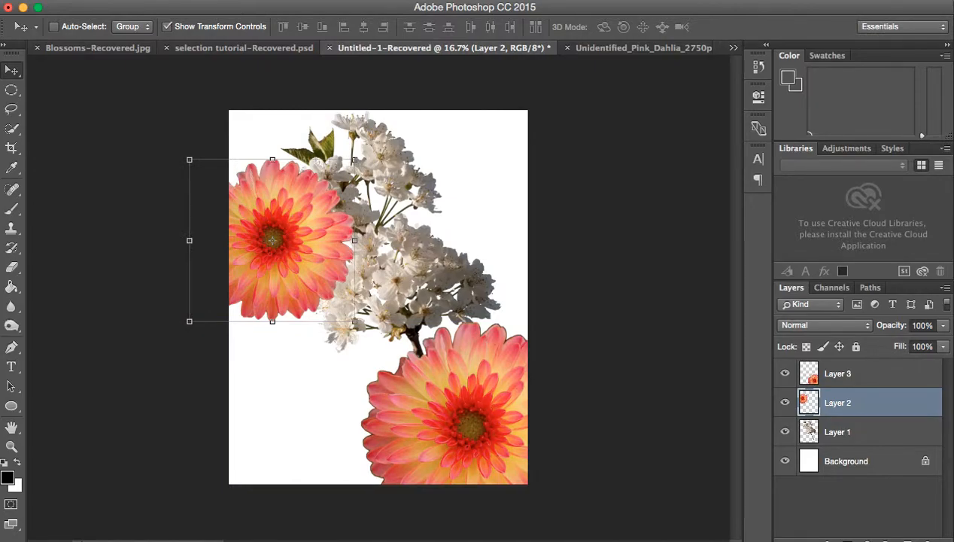
left_click(197, 1)
mouse_move(168, 1)
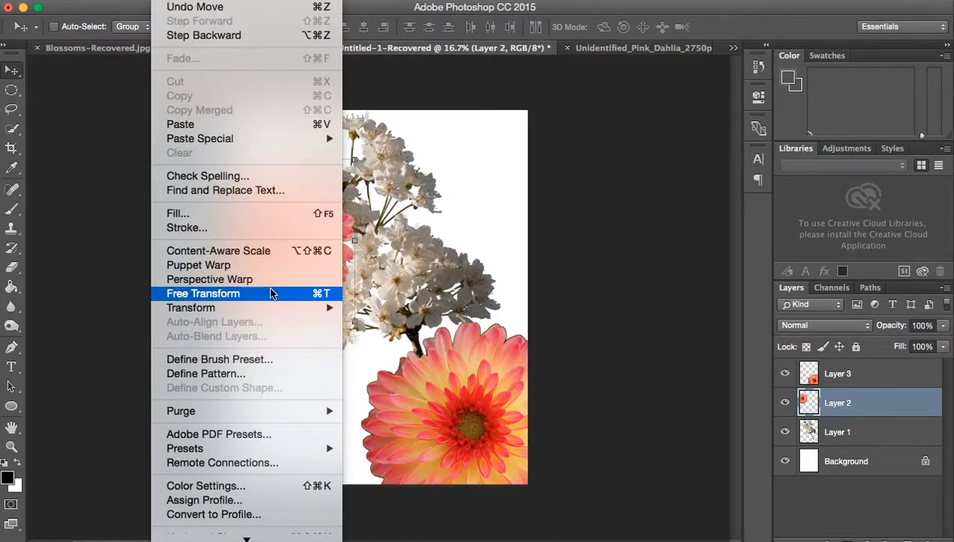
mouse_move(271, 313)
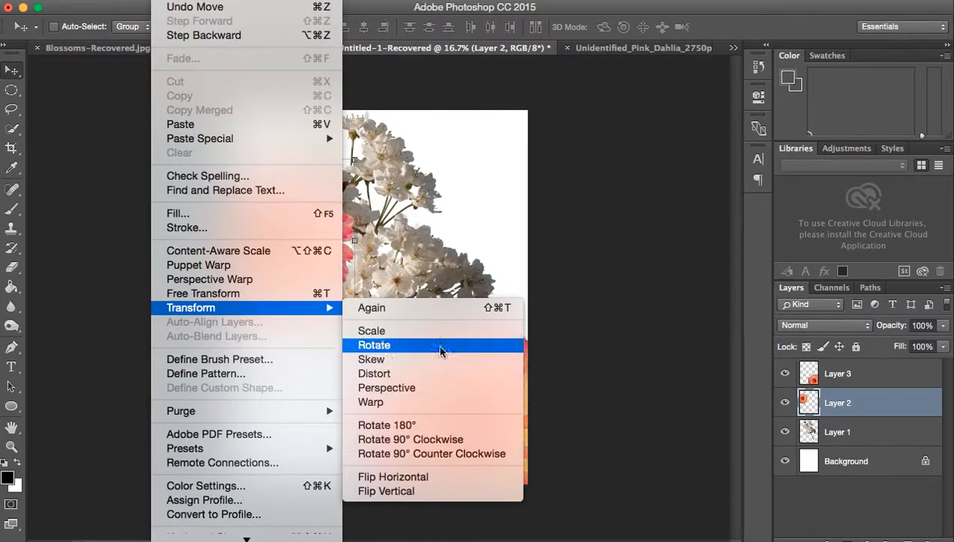
left_click(651, 337)
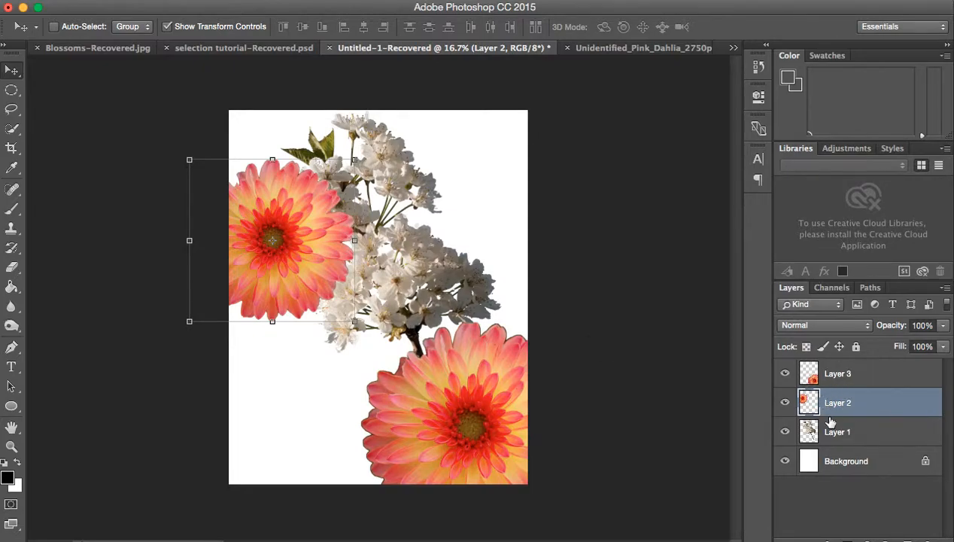
Step: Copy the selected dahlia from its photo, paste it into Untitled-1 with color conversion, and place it over the page's upper-right corner
left_click(677, 47)
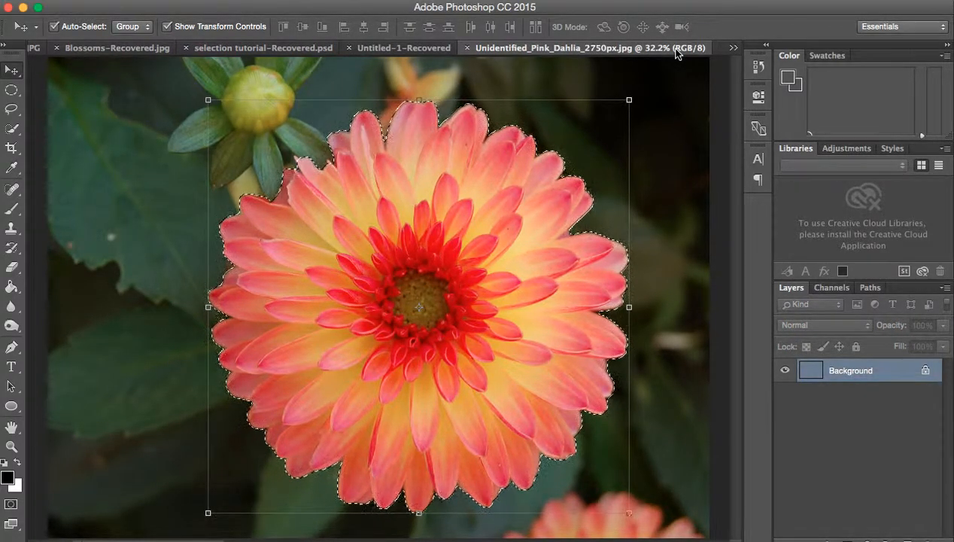
left_click(399, 51)
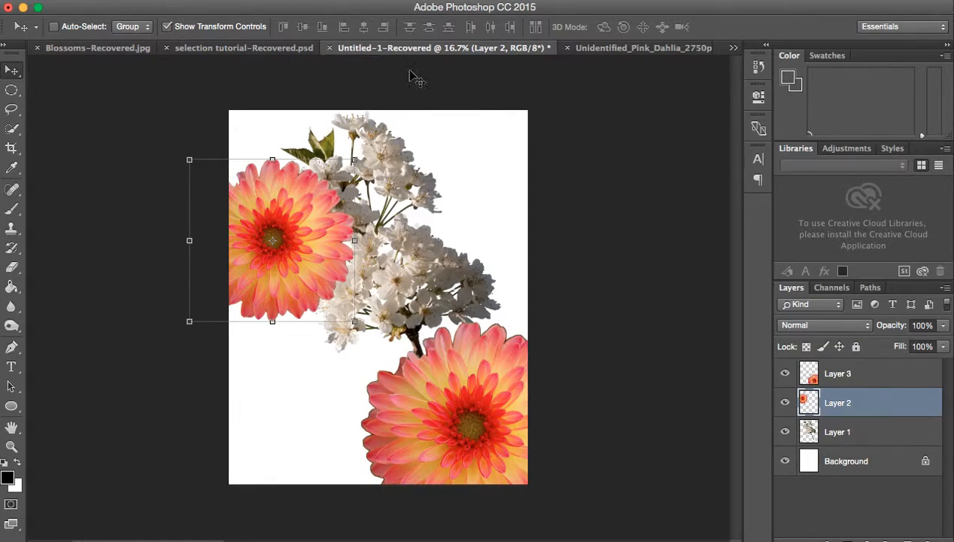
left_click(471, 243)
left_click(12, 89)
left_click(11, 70)
key("super+v")
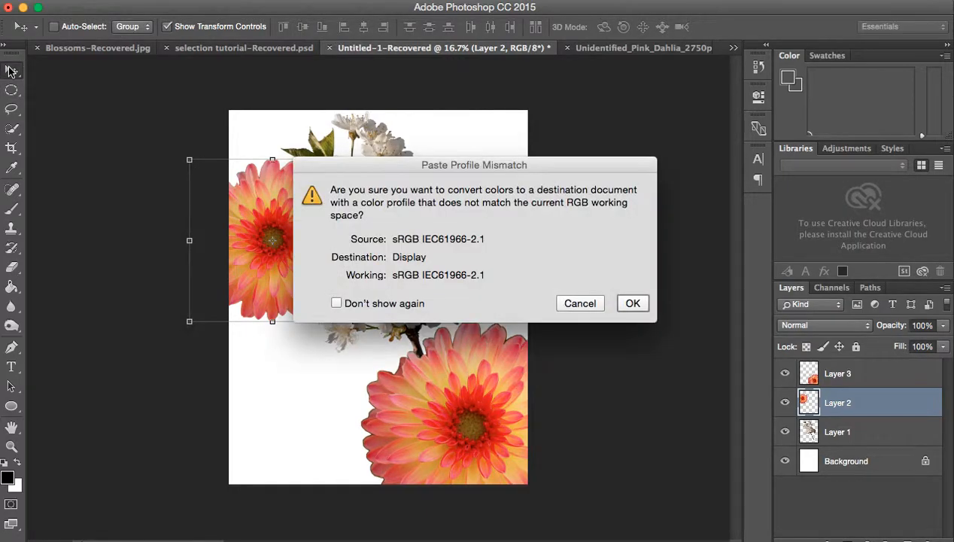
left_click(632, 304)
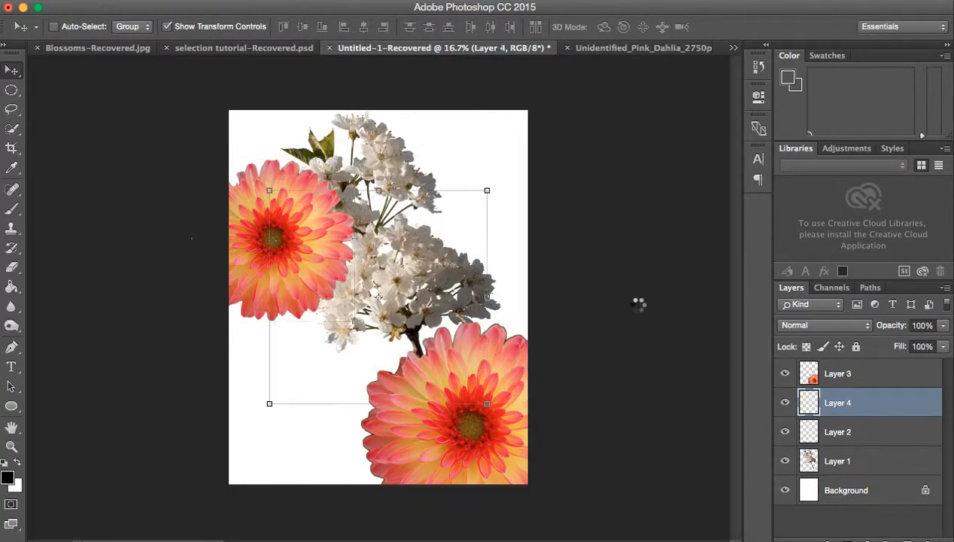
left_click_drag(385, 260, 495, 134)
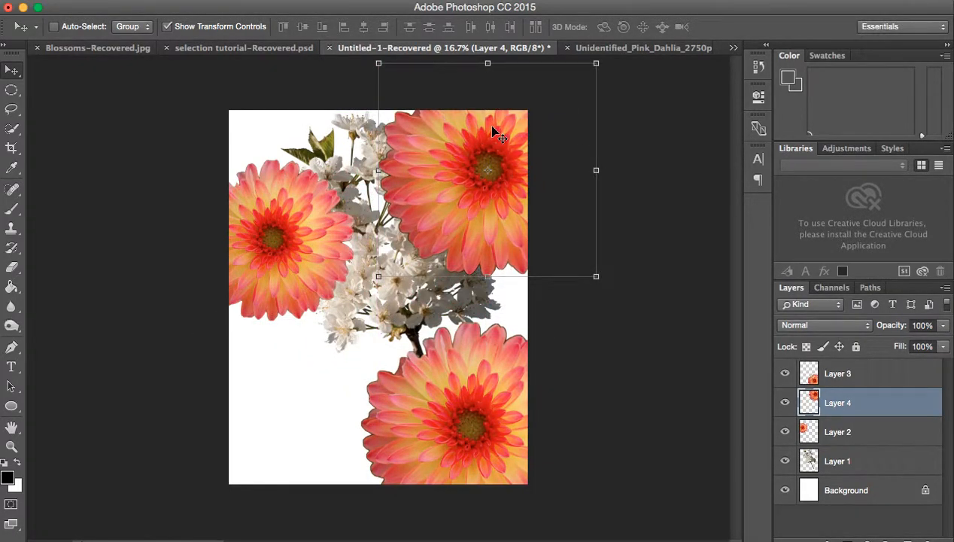